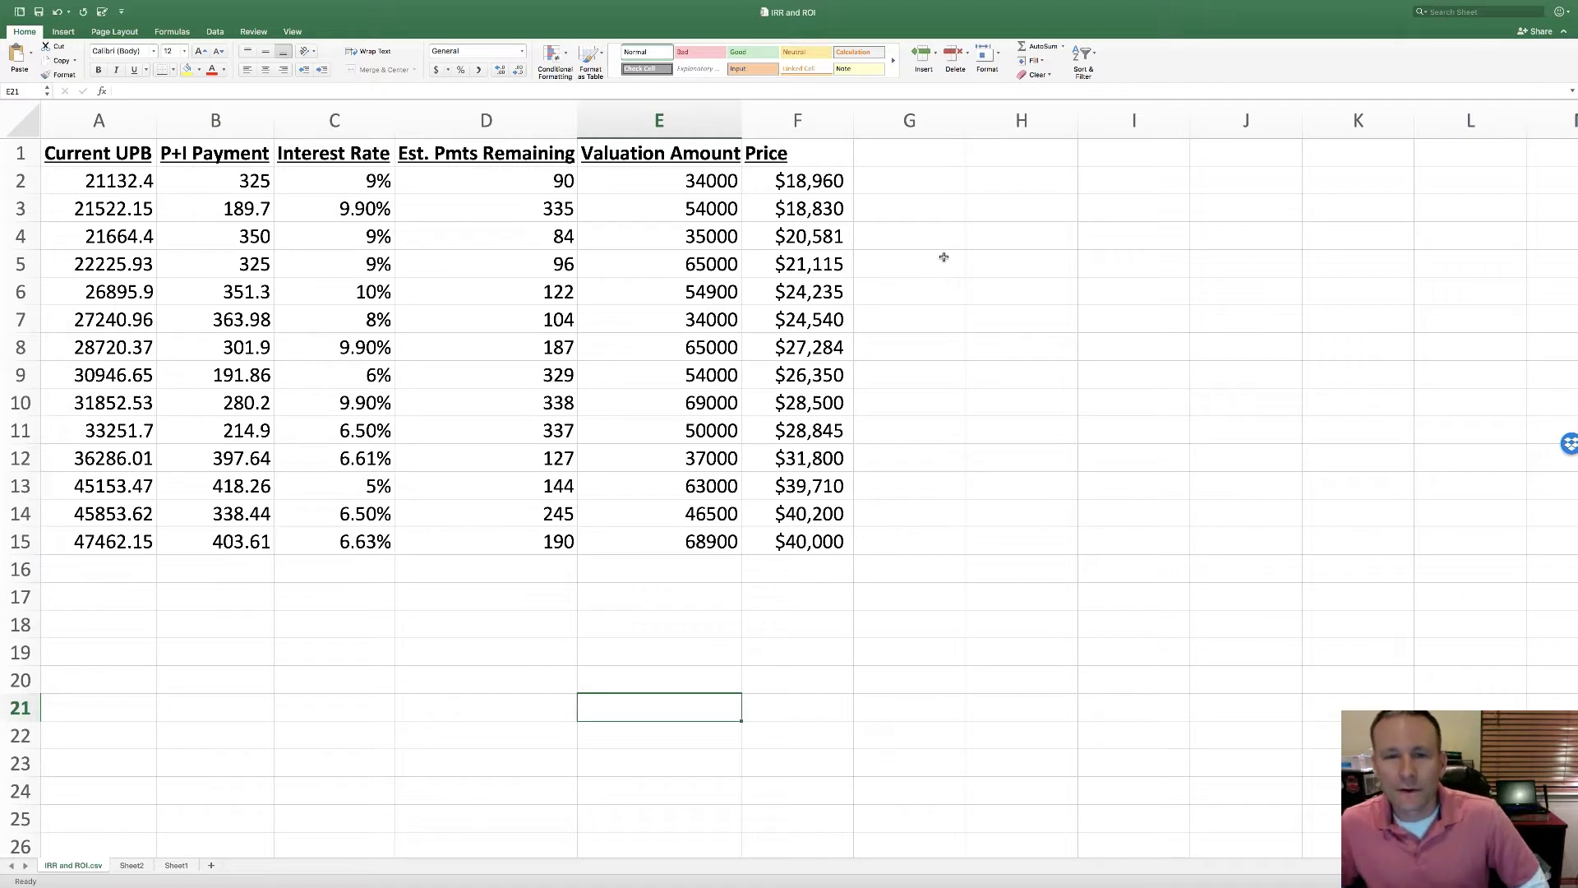
Add the heading '1 Yr ROI' in G1
{"action": "left_click", "coordinate": [890, 154]}
{"action": "type", "text": "1"}
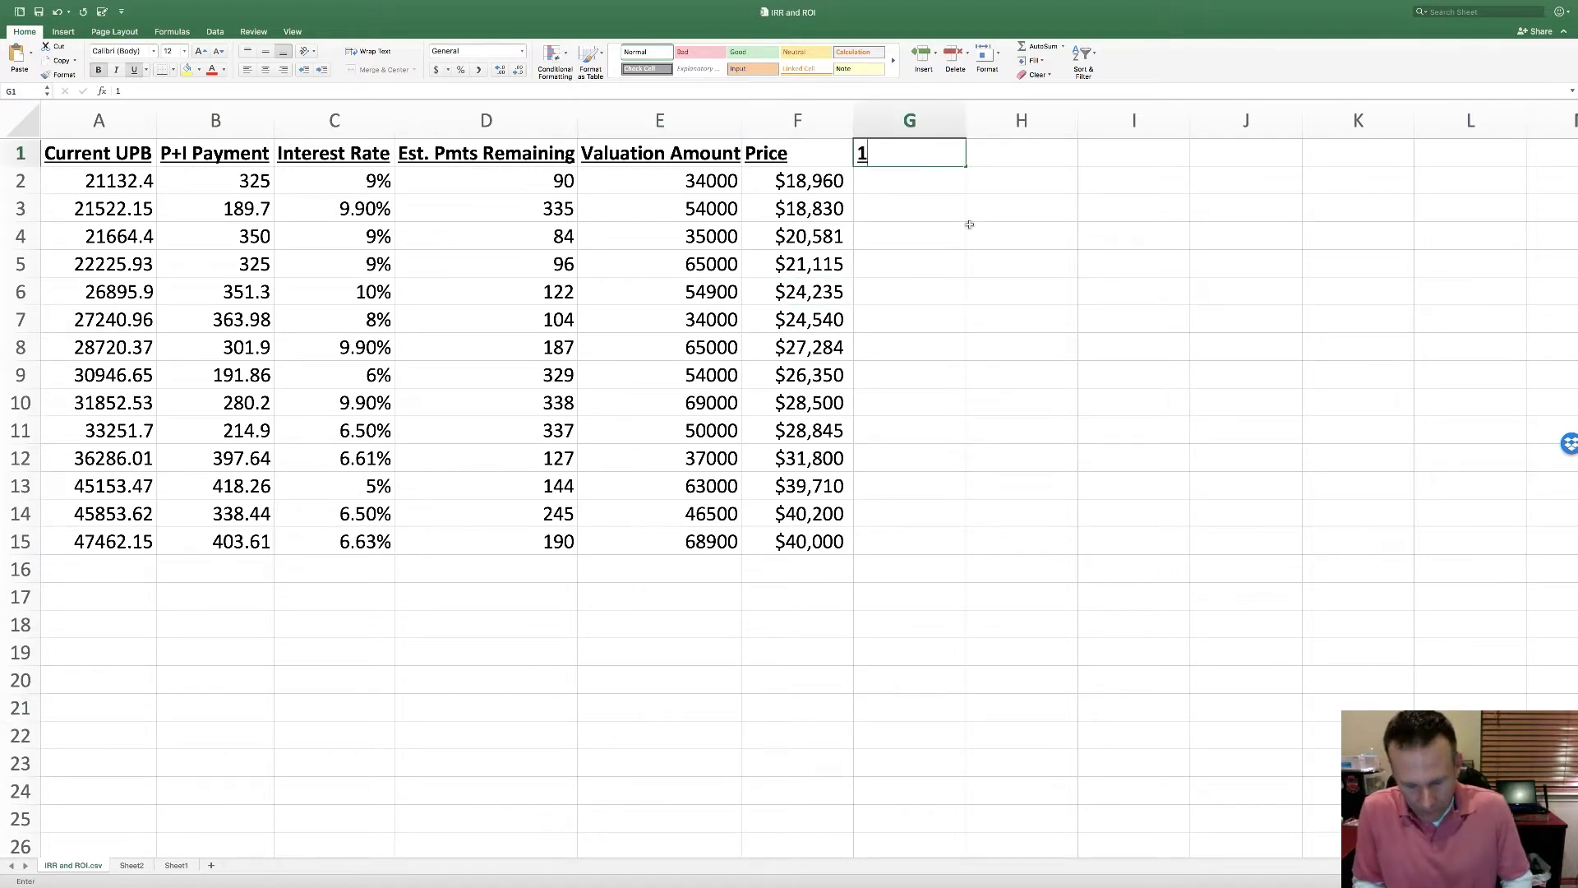
{"action": "type", "text": " Yr ROI"}
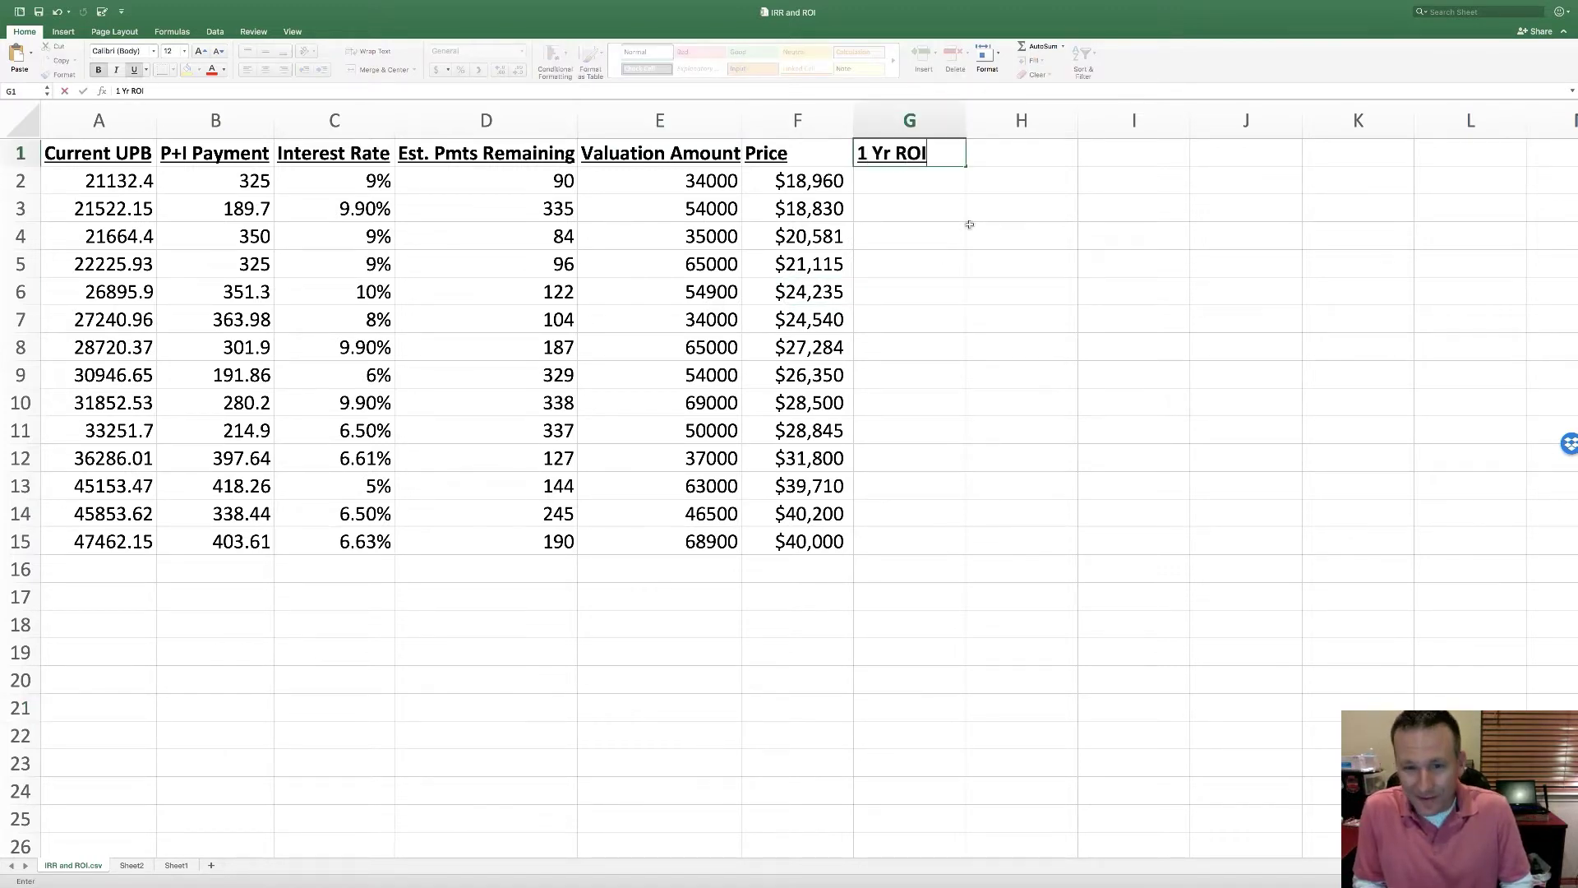
{"action": "key", "text": "Return"}
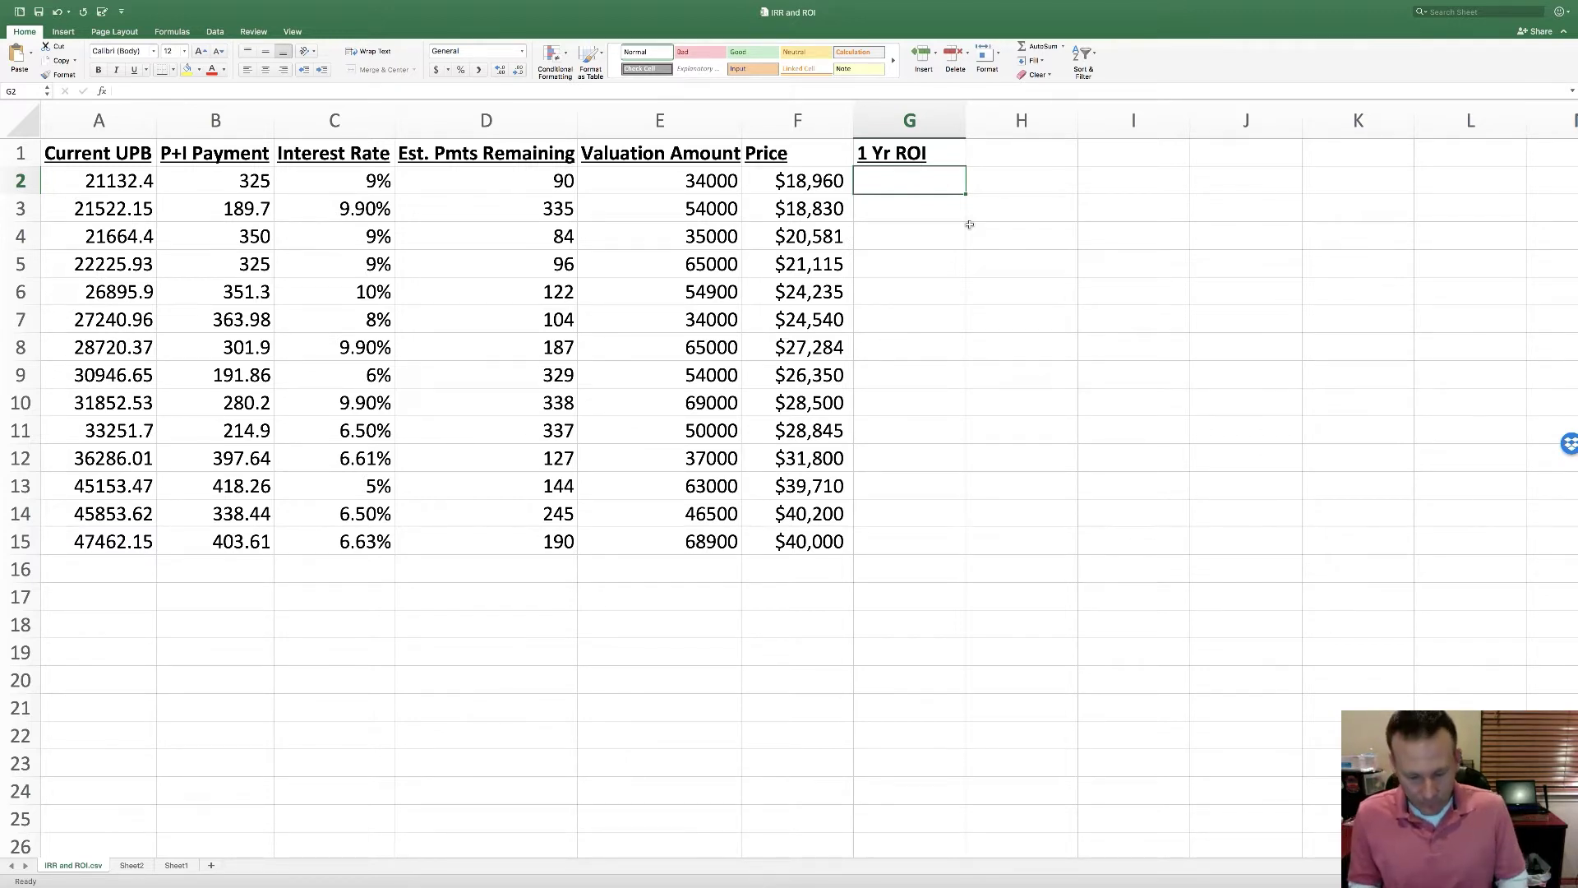
Enter the formula =12*B2/F2 in G2 for the first loan
{"action": "type", "text": "12*"}
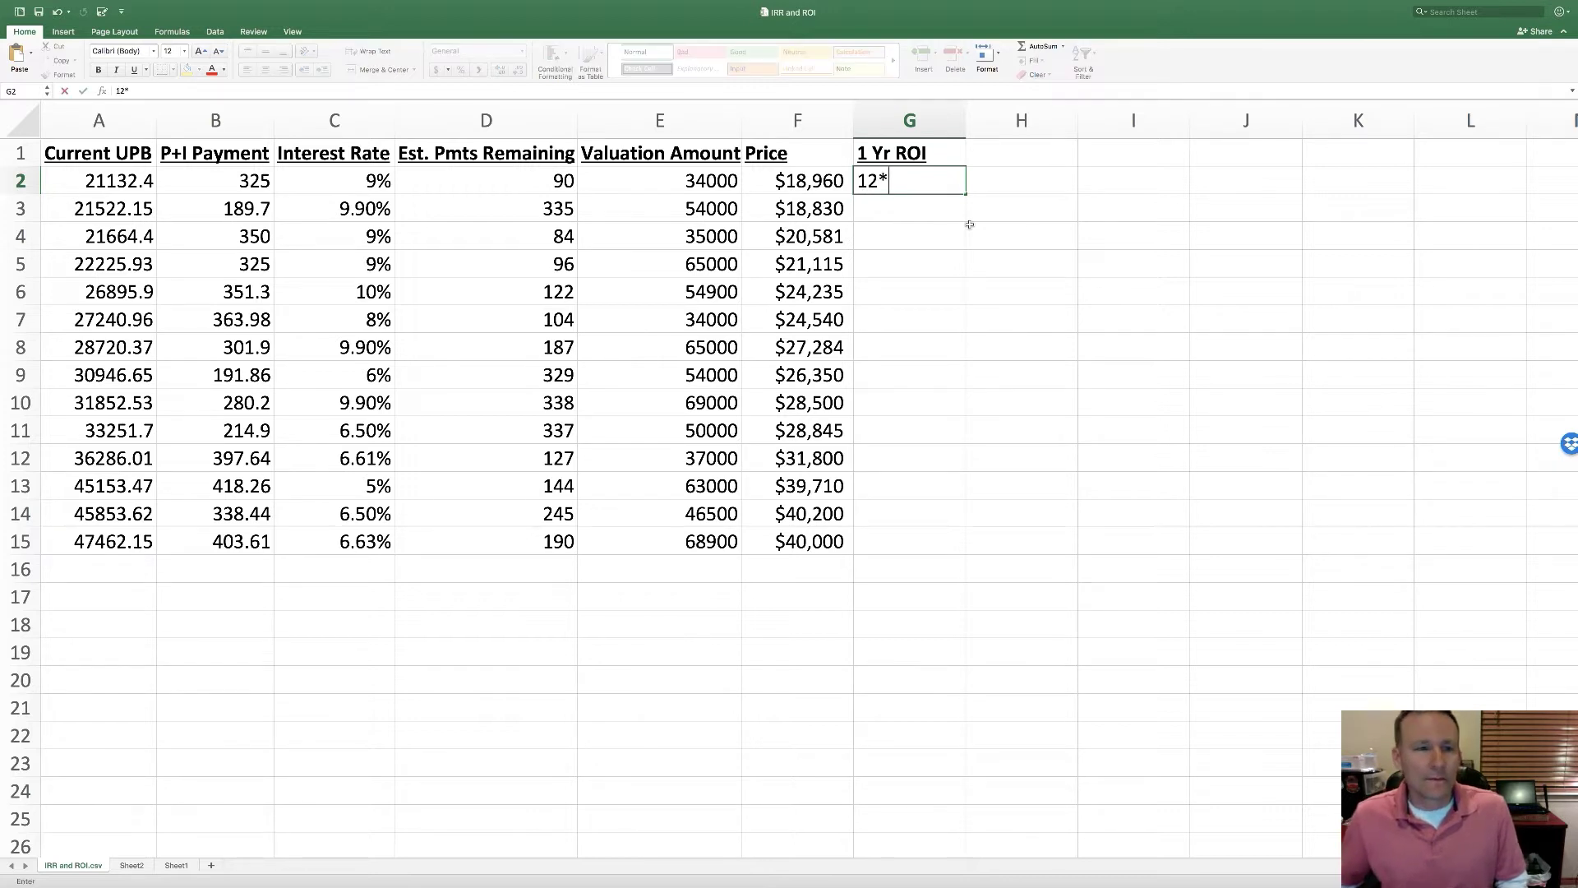
{"action": "left_click", "coordinate": [207, 186]}
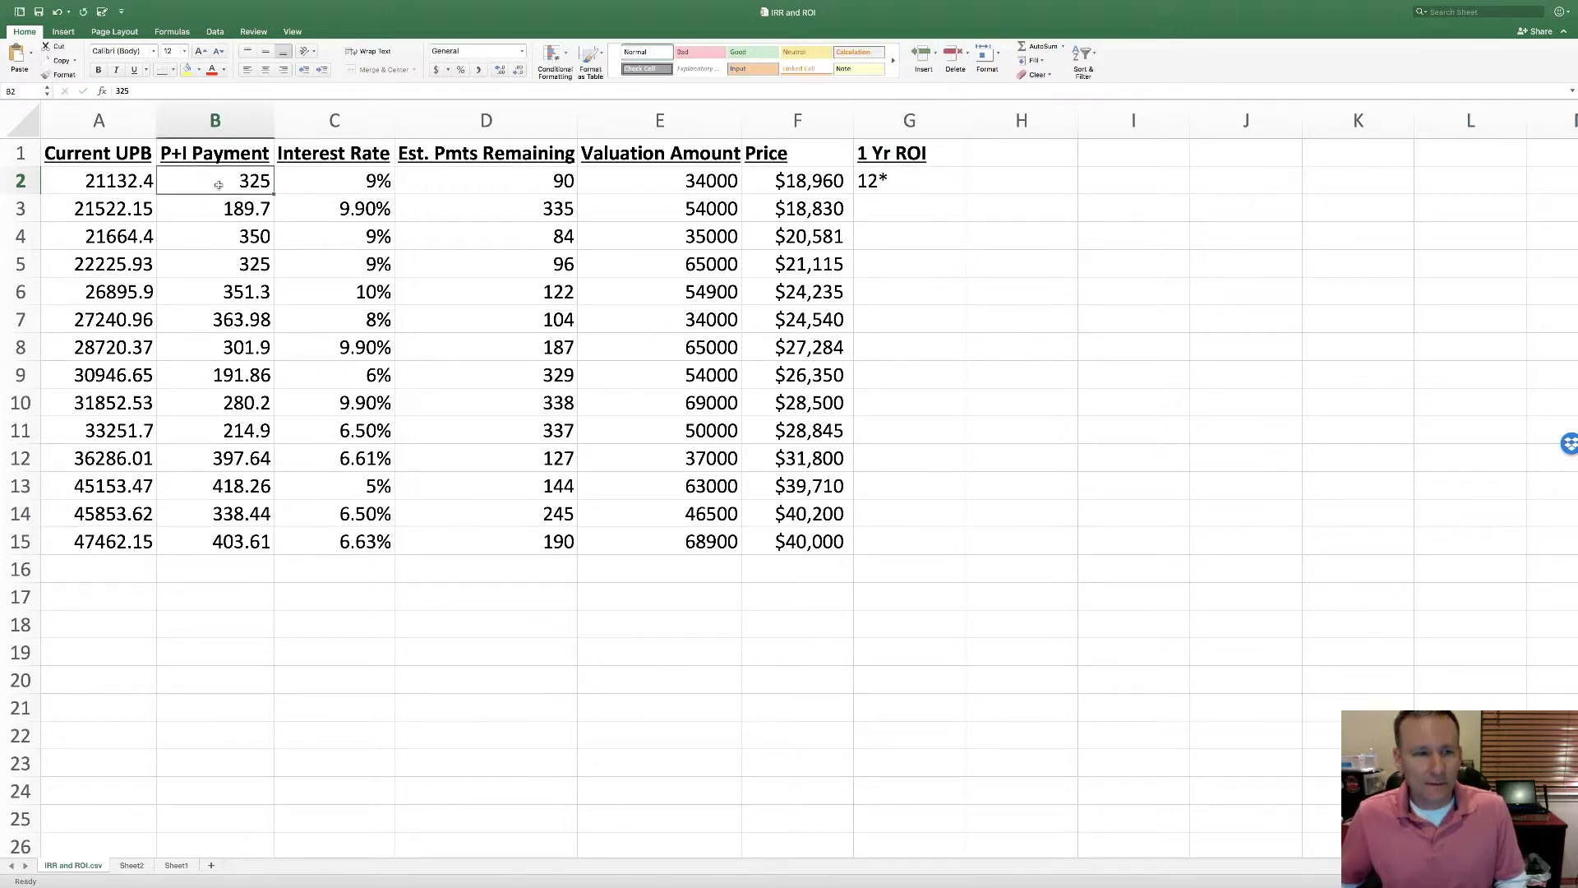
{"action": "left_click", "coordinate": [899, 182]}
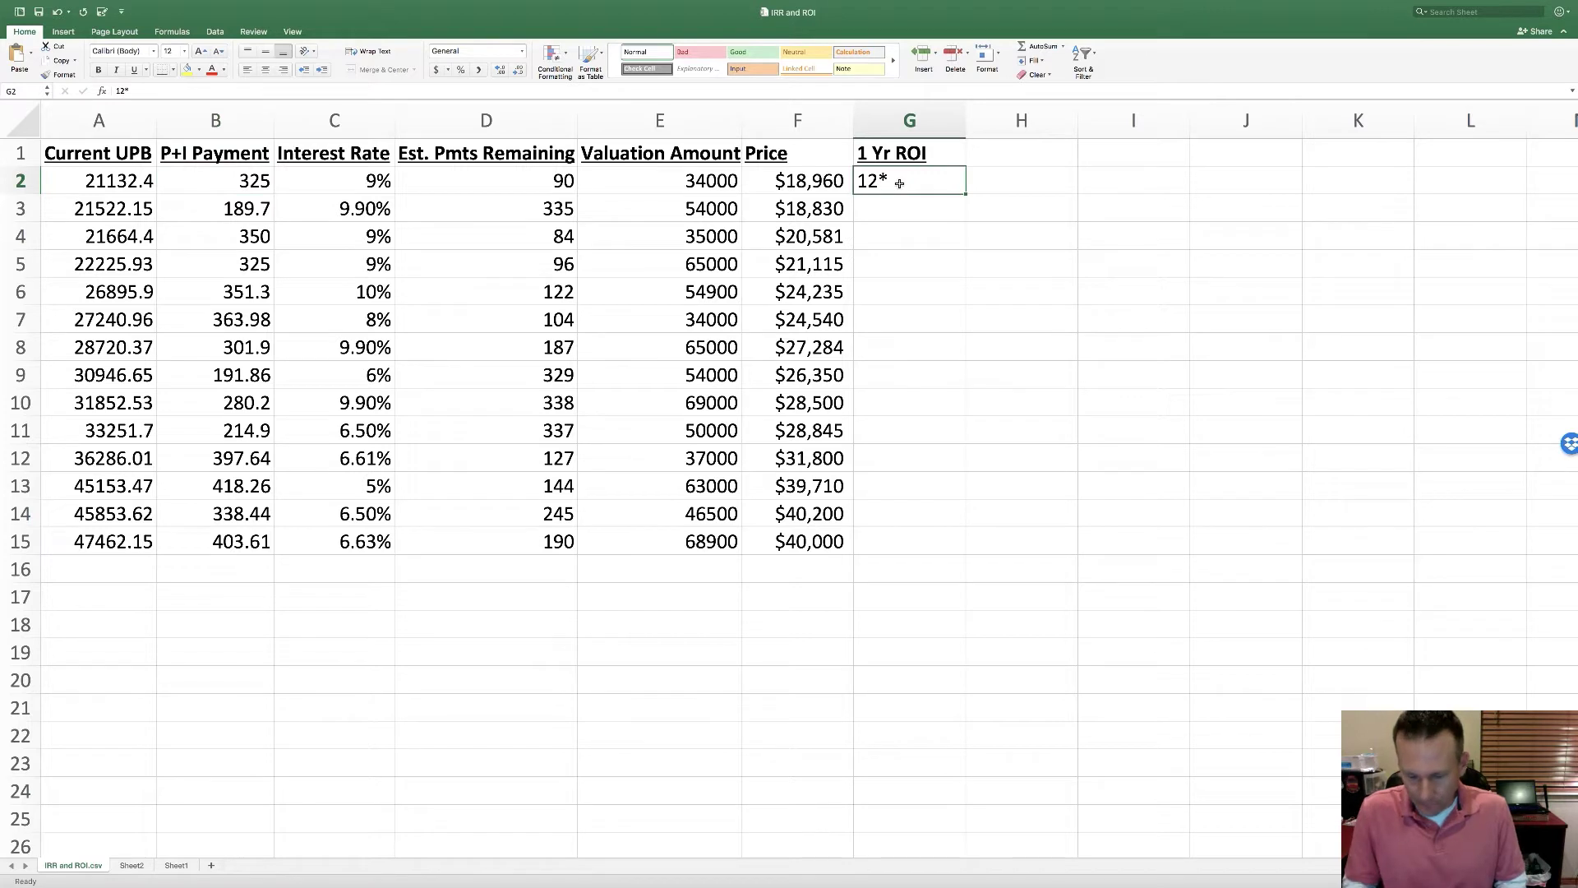
{"action": "type", "text": "=12*"}
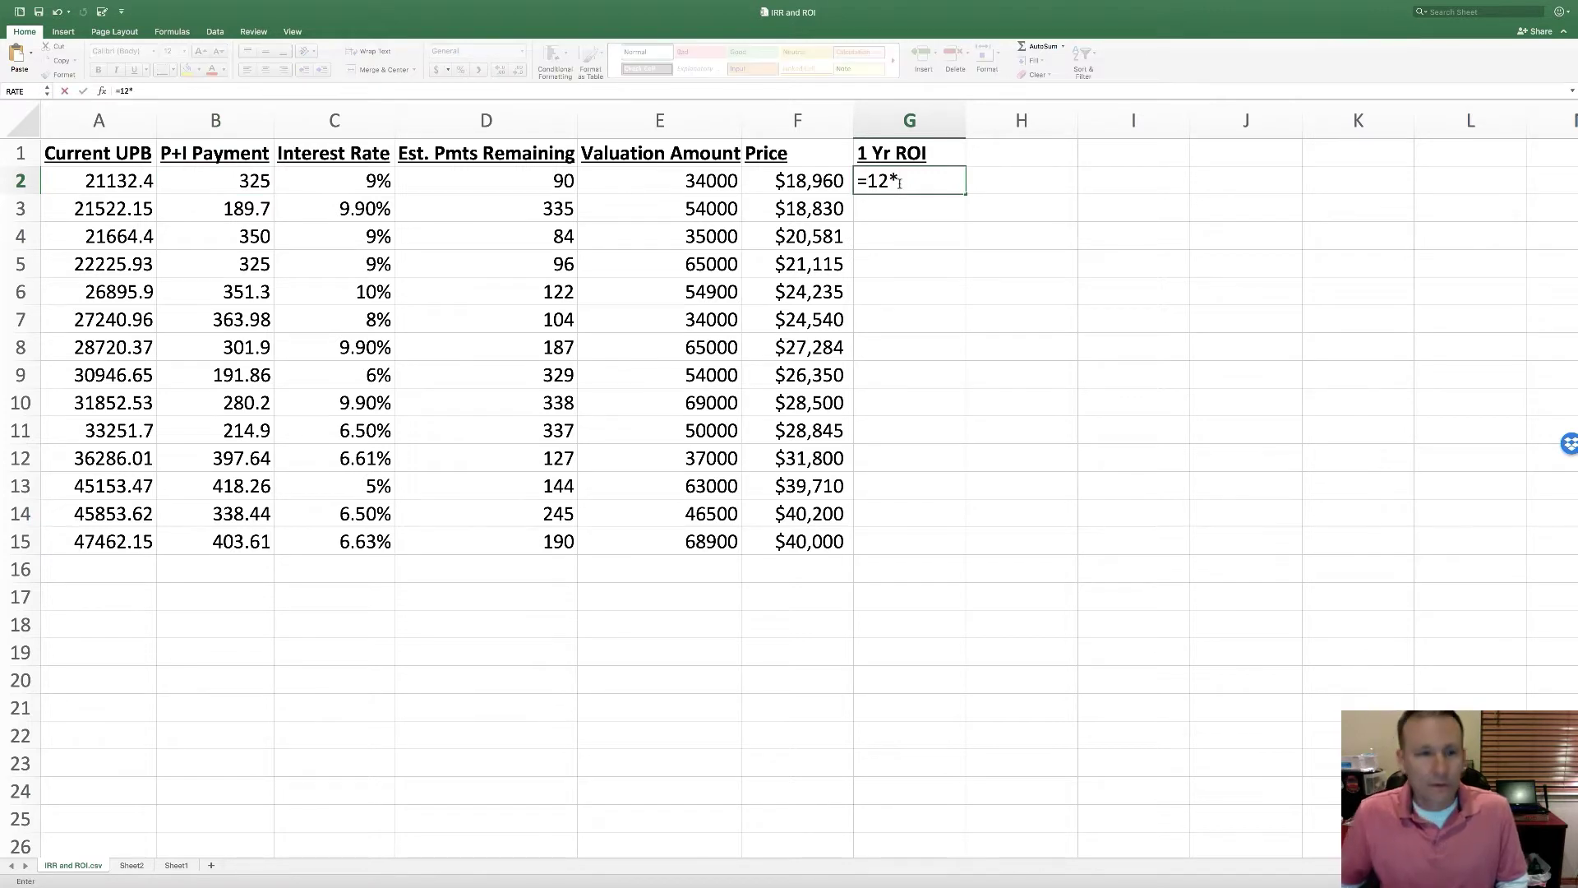
{"action": "left_click", "coordinate": [231, 184]}
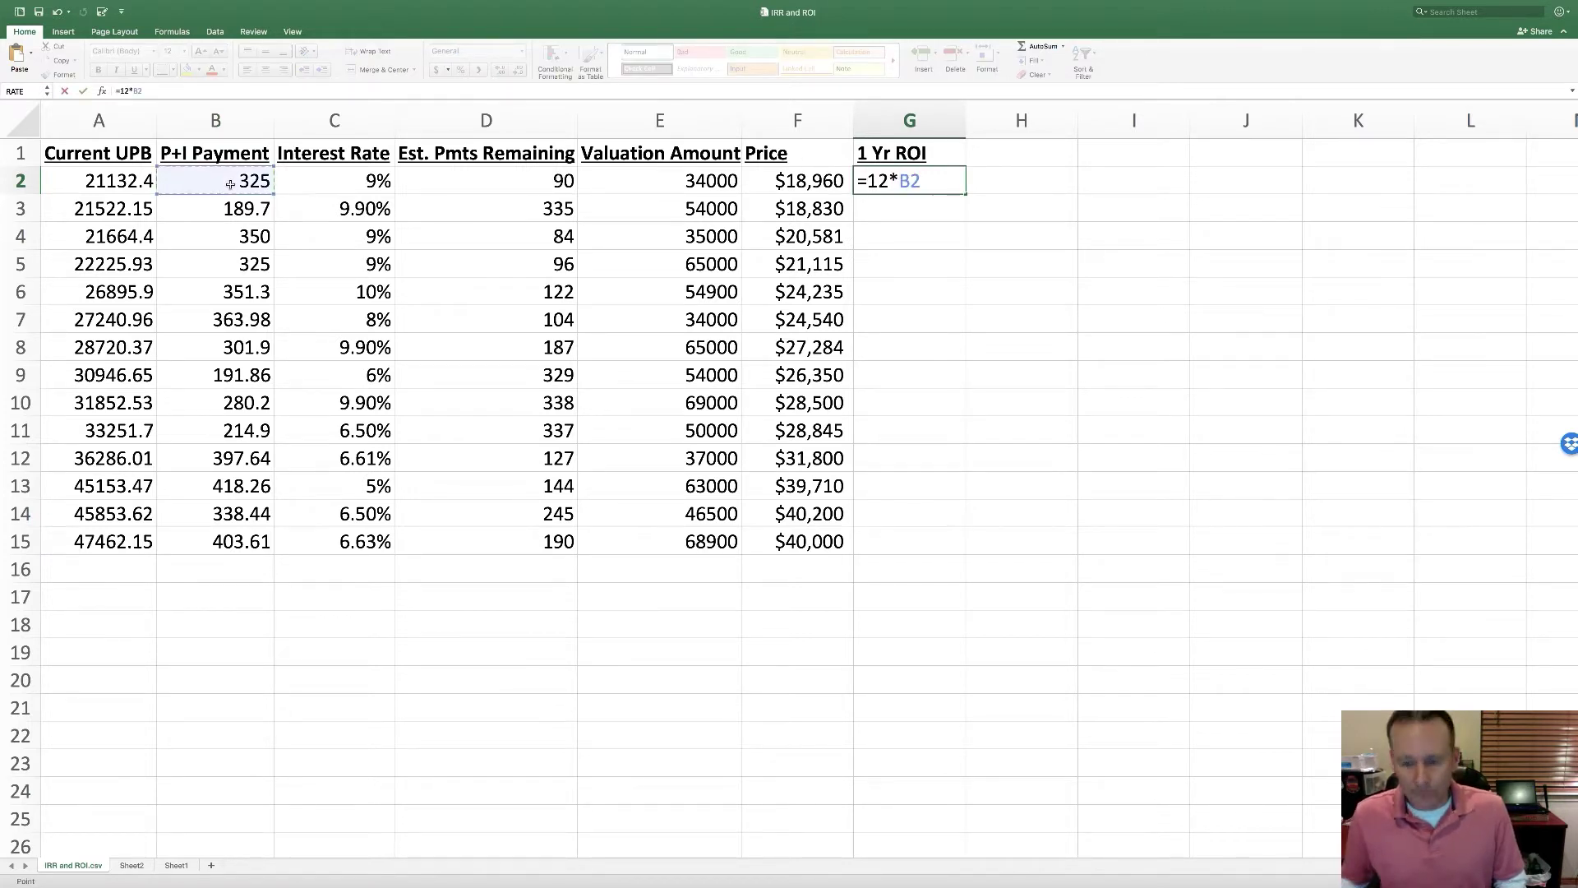
{"action": "type", "text": "/"}
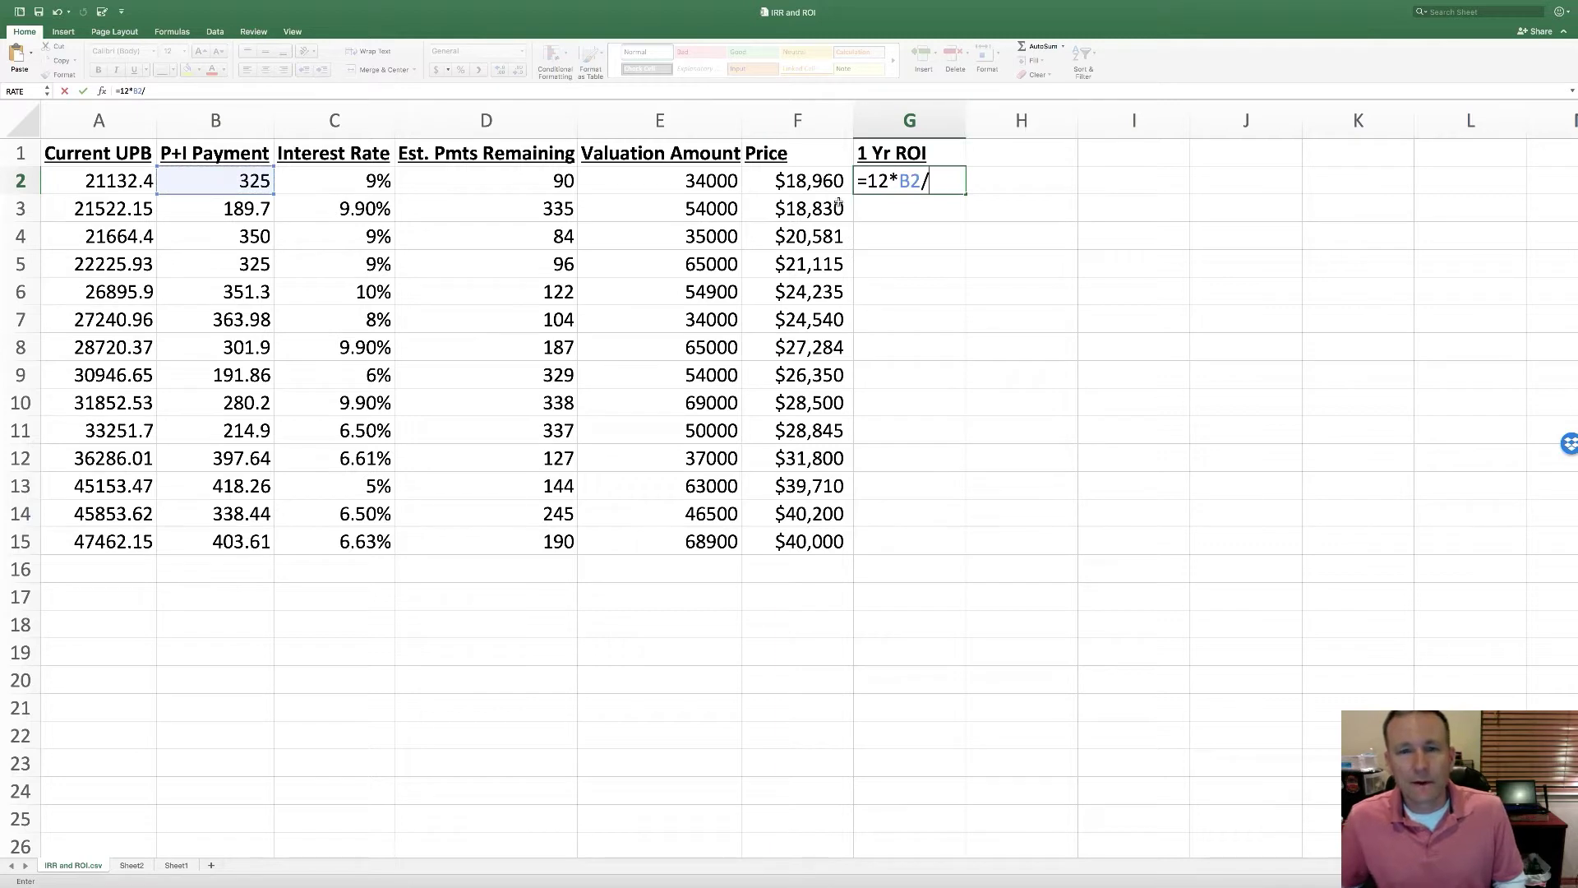
{"action": "left_click", "coordinate": [811, 183]}
{"action": "key", "text": "Return"}
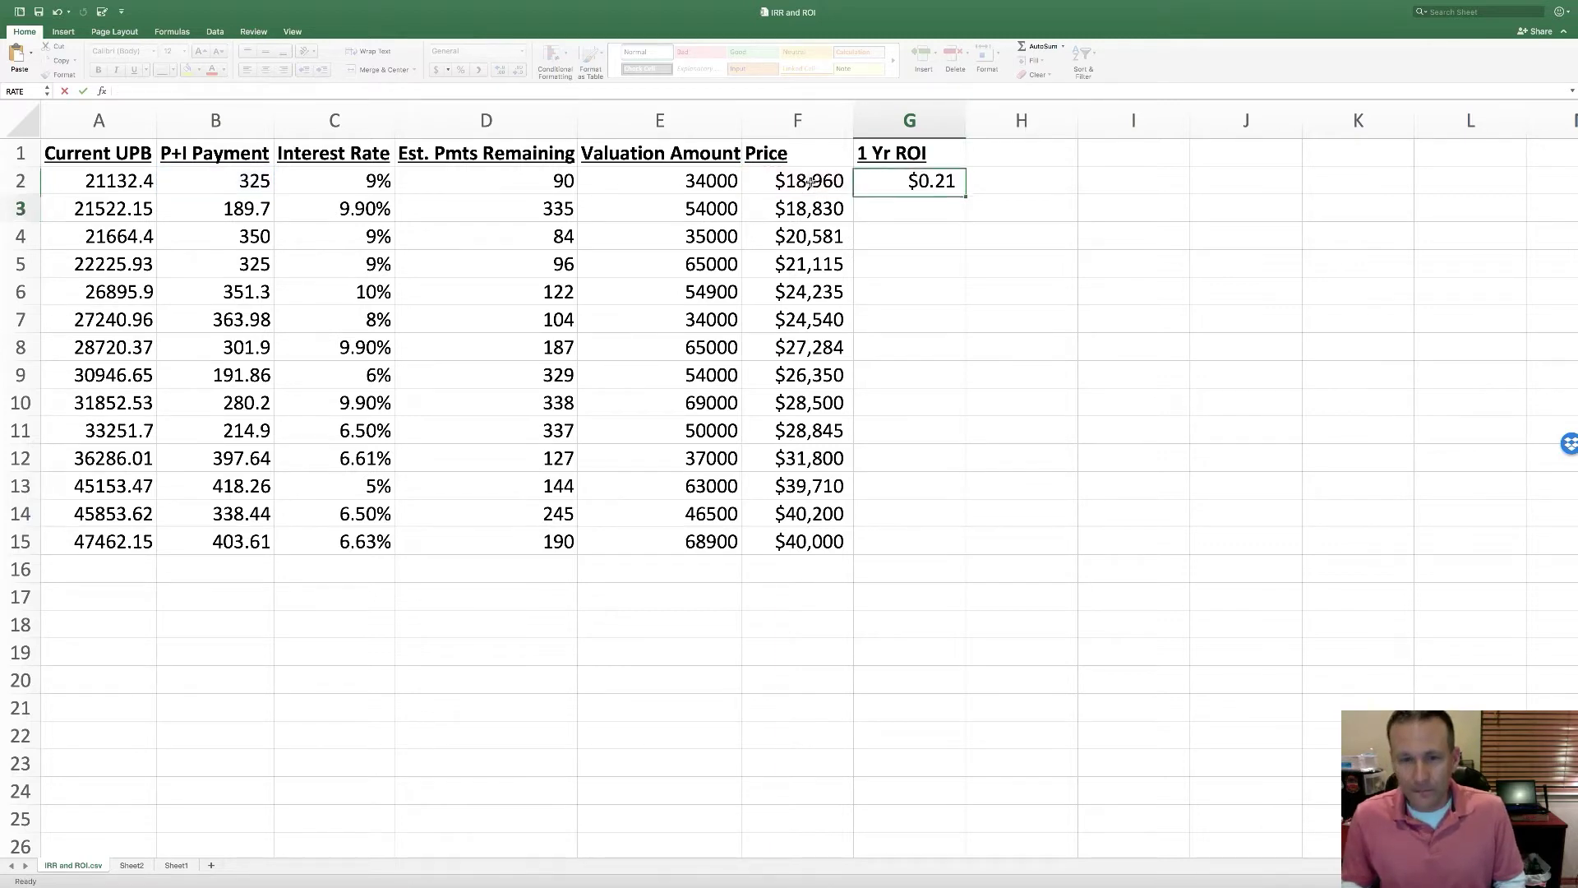
Format G2 as a one-decimal percentage and fill it down to G15
{"action": "left_click", "coordinate": [899, 179]}
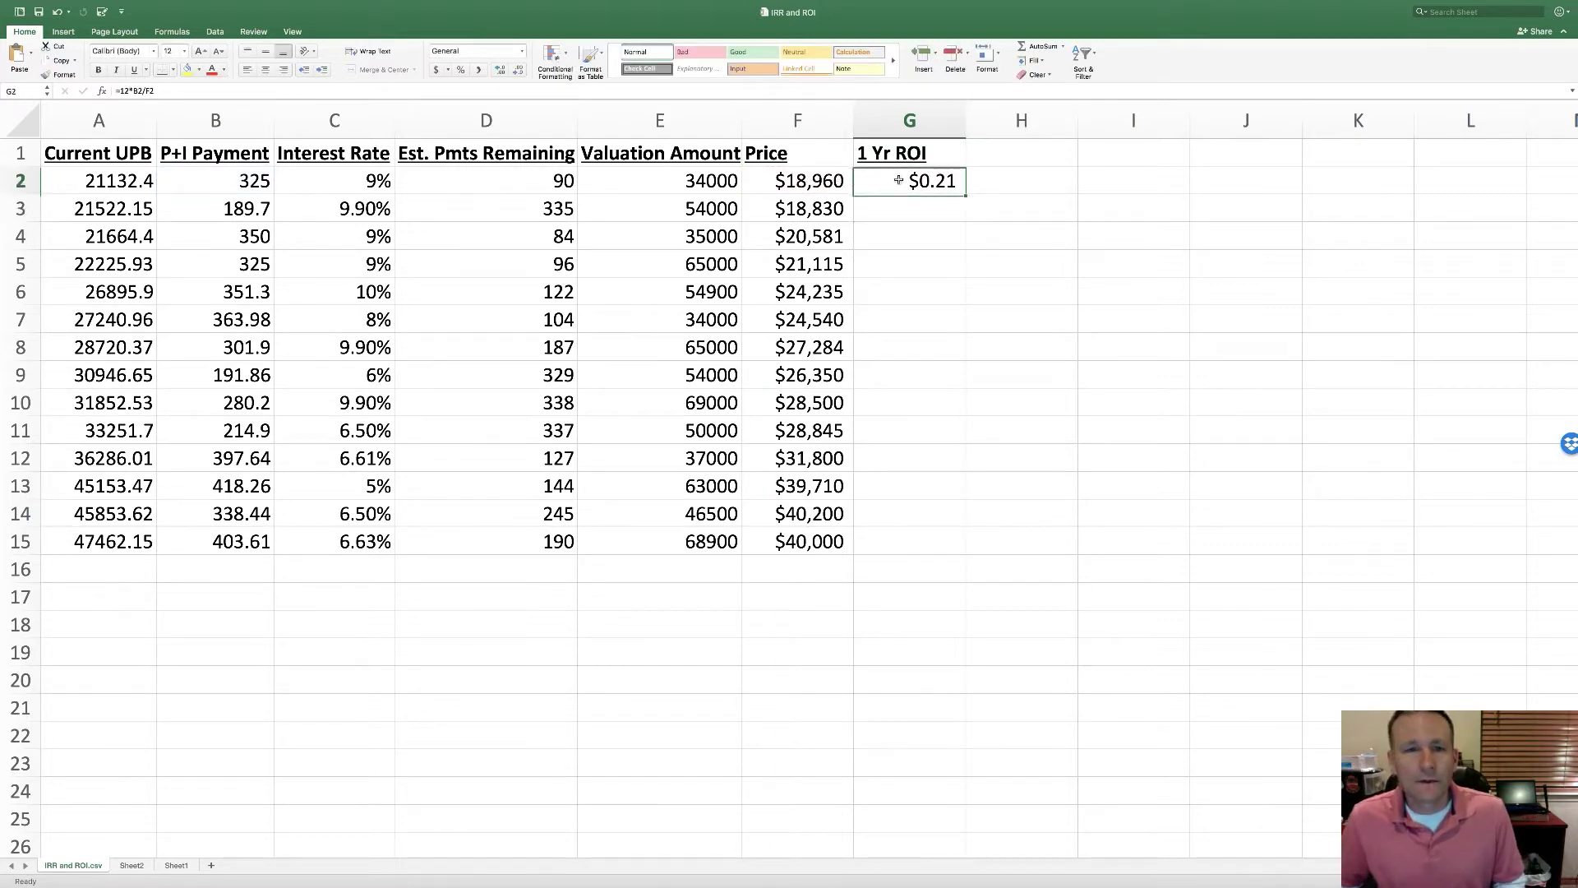
{"action": "left_click", "coordinate": [458, 70]}
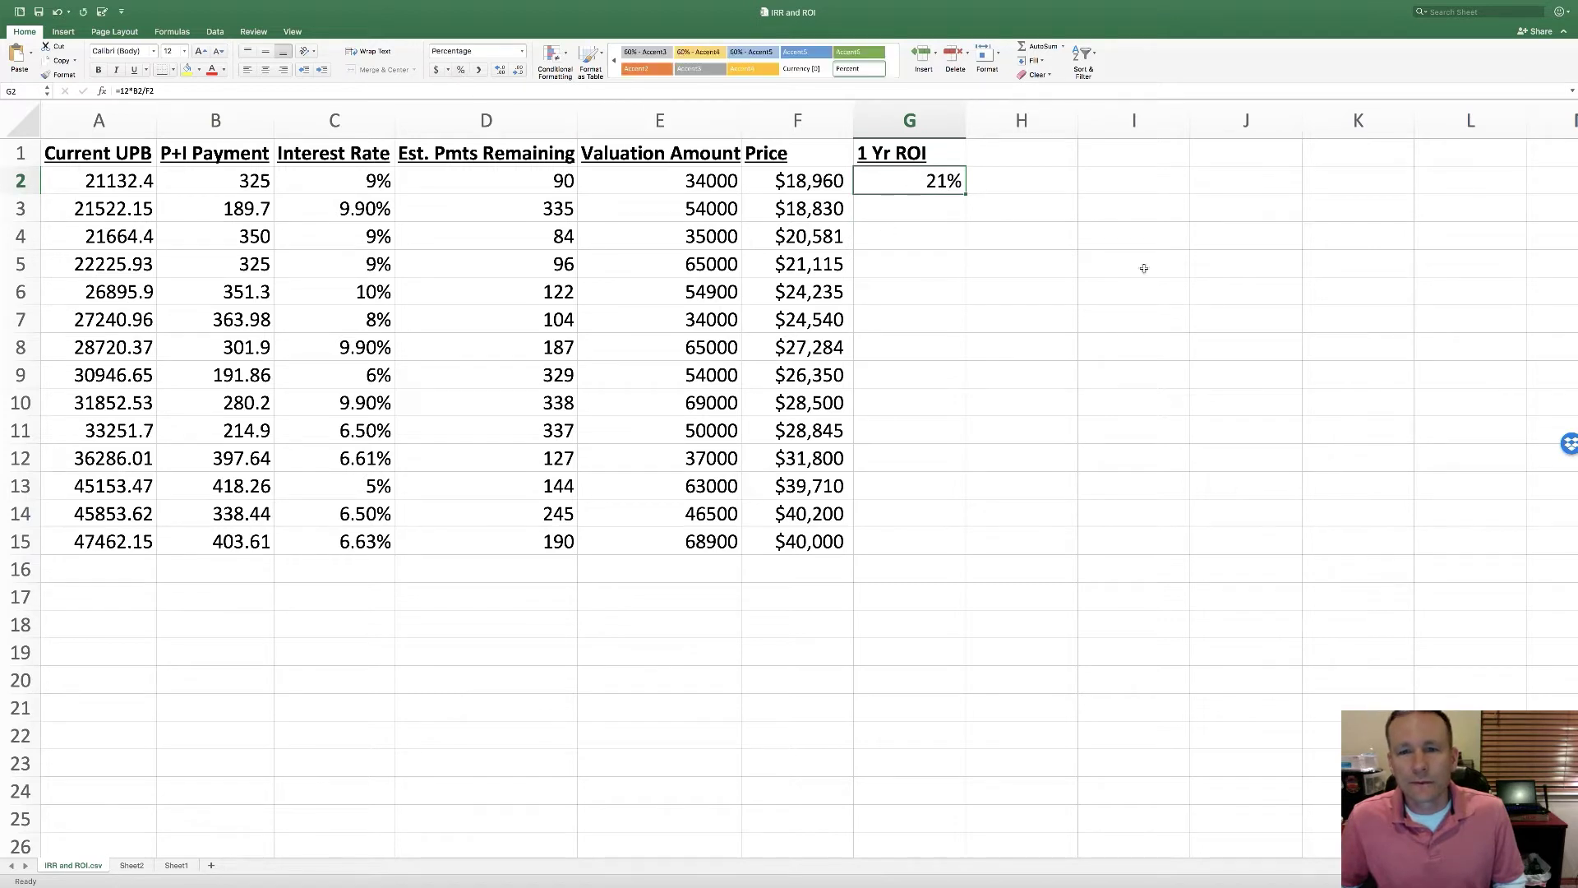
{"action": "left_click", "coordinate": [500, 70]}
{"action": "left_click_drag", "start_coordinate": [965, 194], "coordinate": [909, 546]}
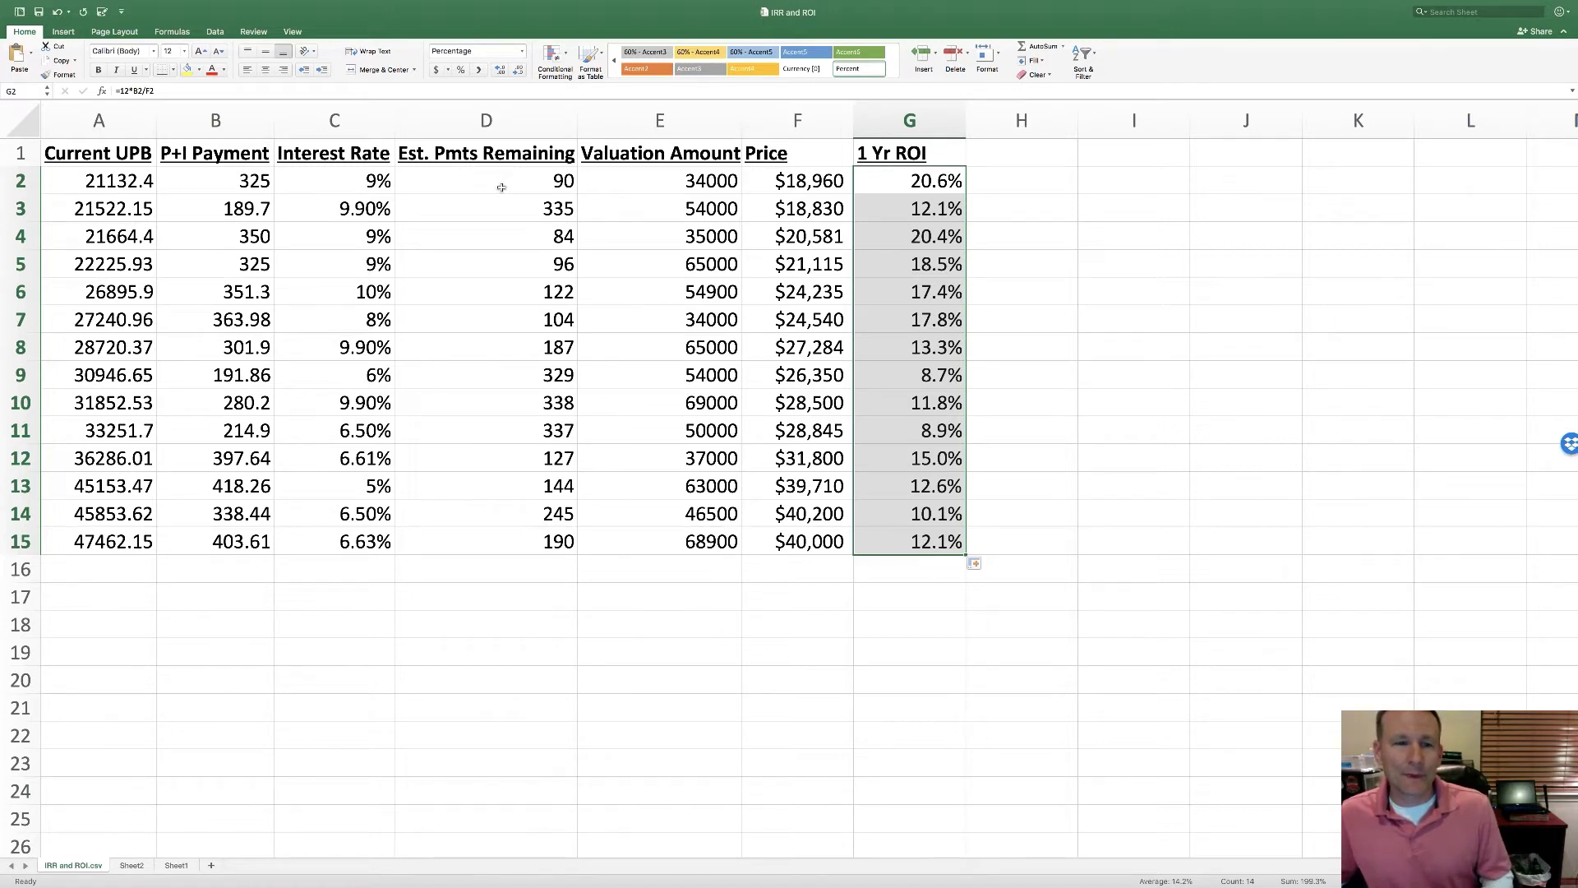
{"action": "left_click", "coordinate": [1026, 158]}
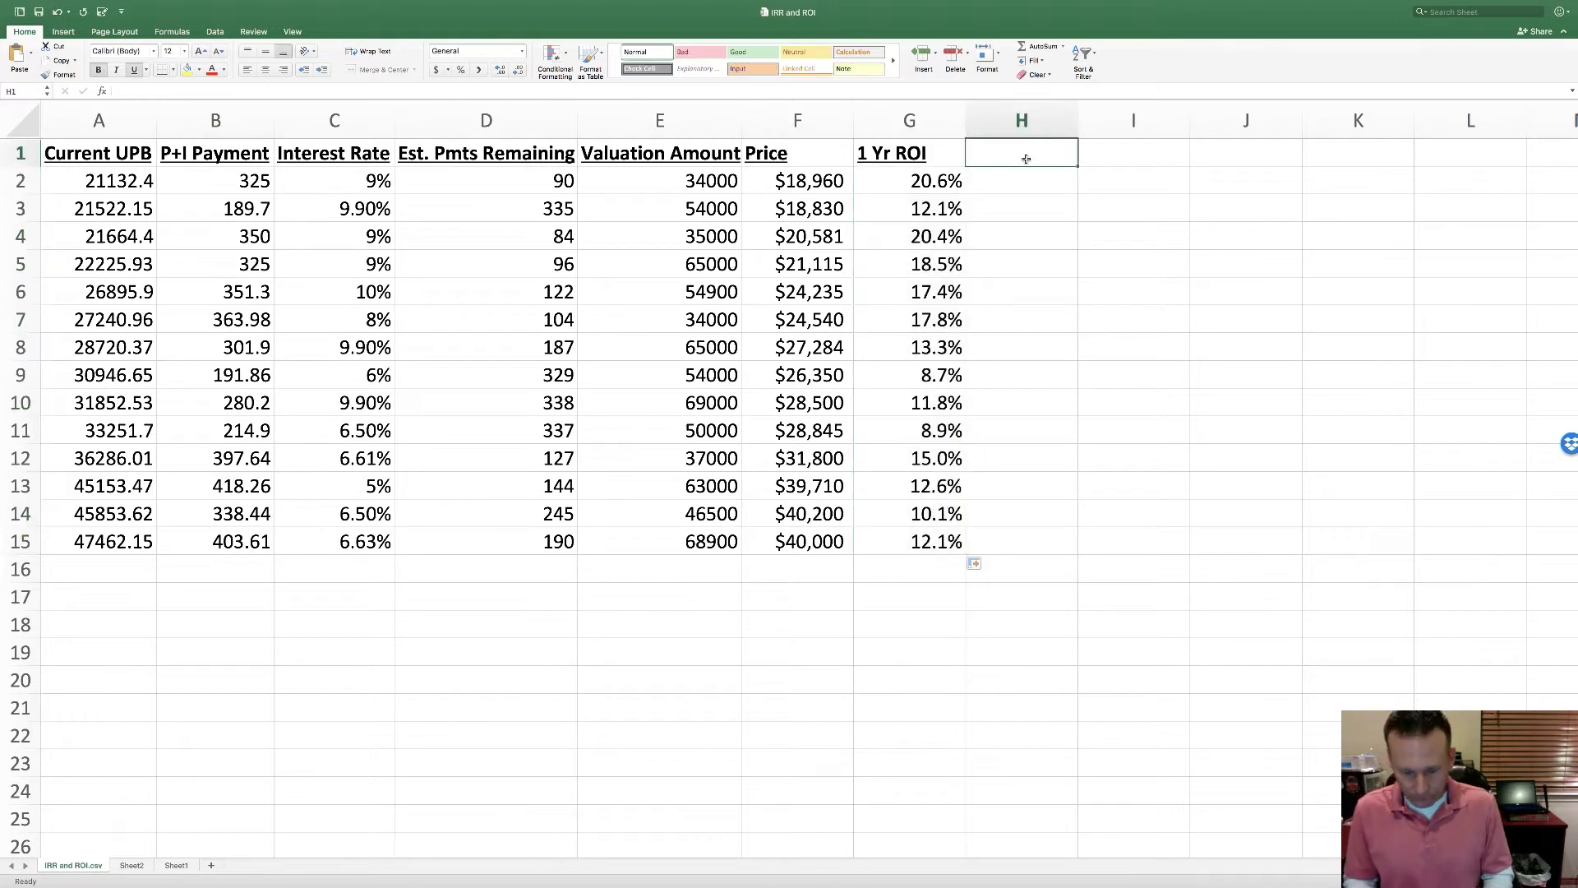
Label H1 'Num Pmts' and start an =nper( formula in H2
{"action": "type", "text": "Num Pm"}
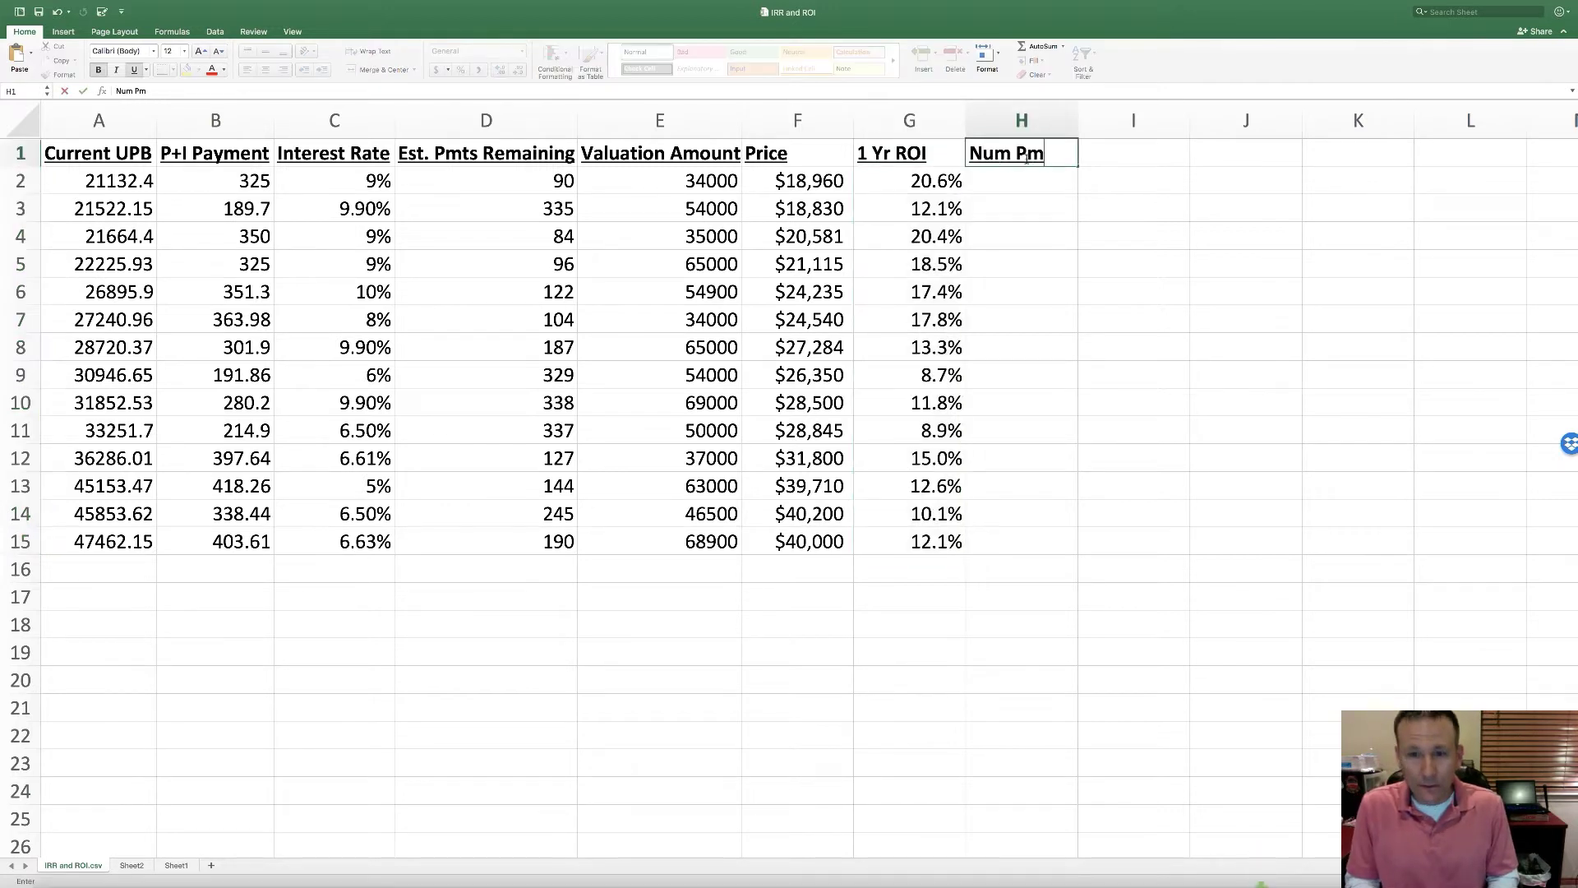
{"action": "type", "text": "ts"}
{"action": "key", "text": "Return"}
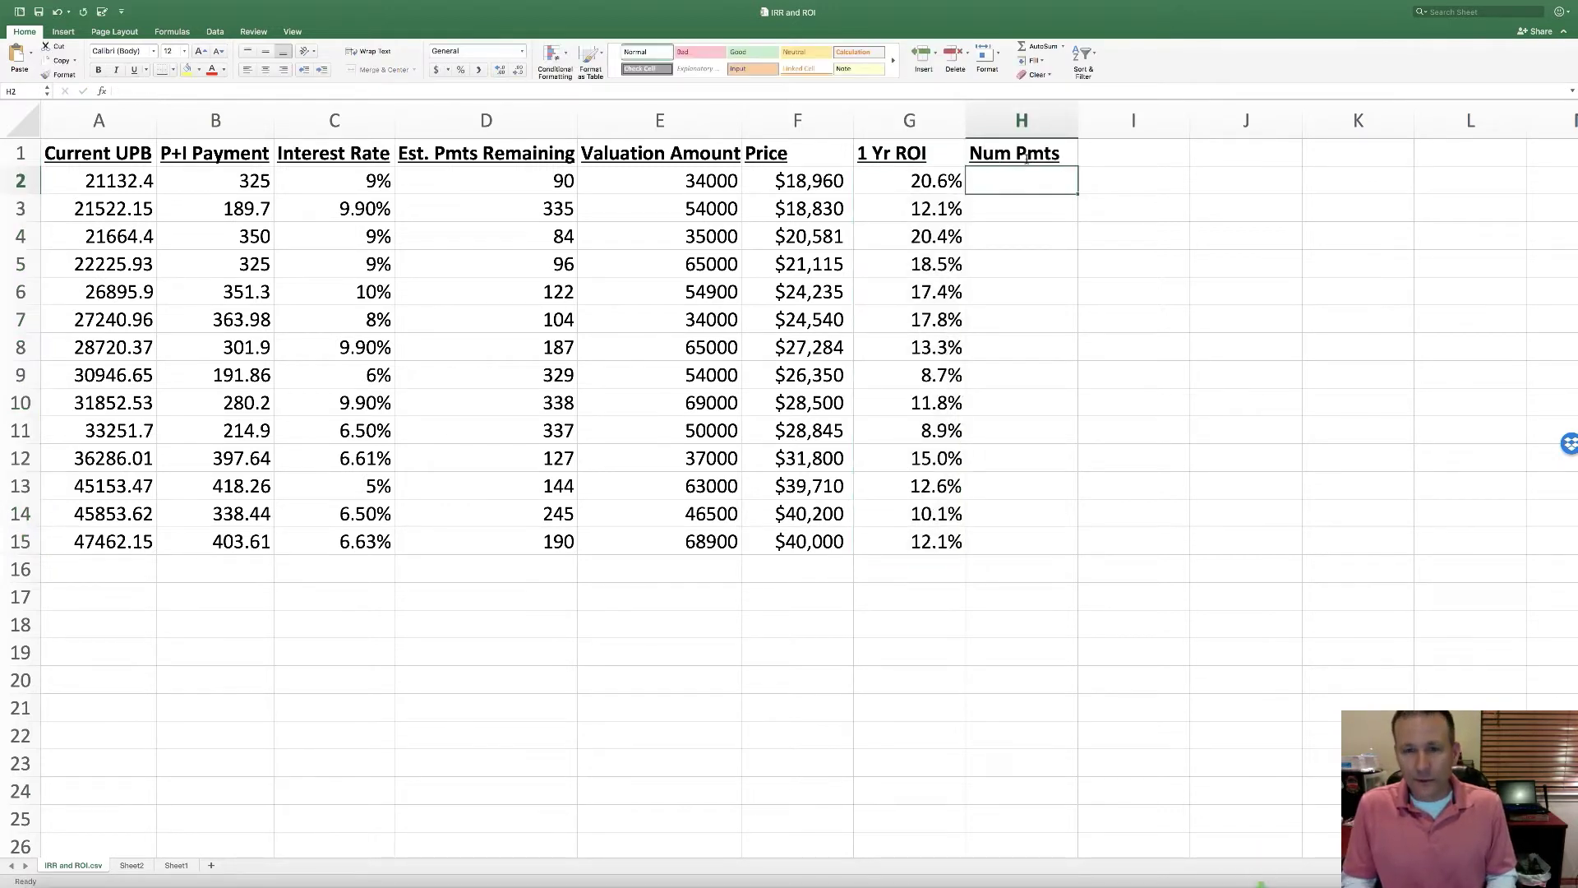
{"action": "type", "text": "="}
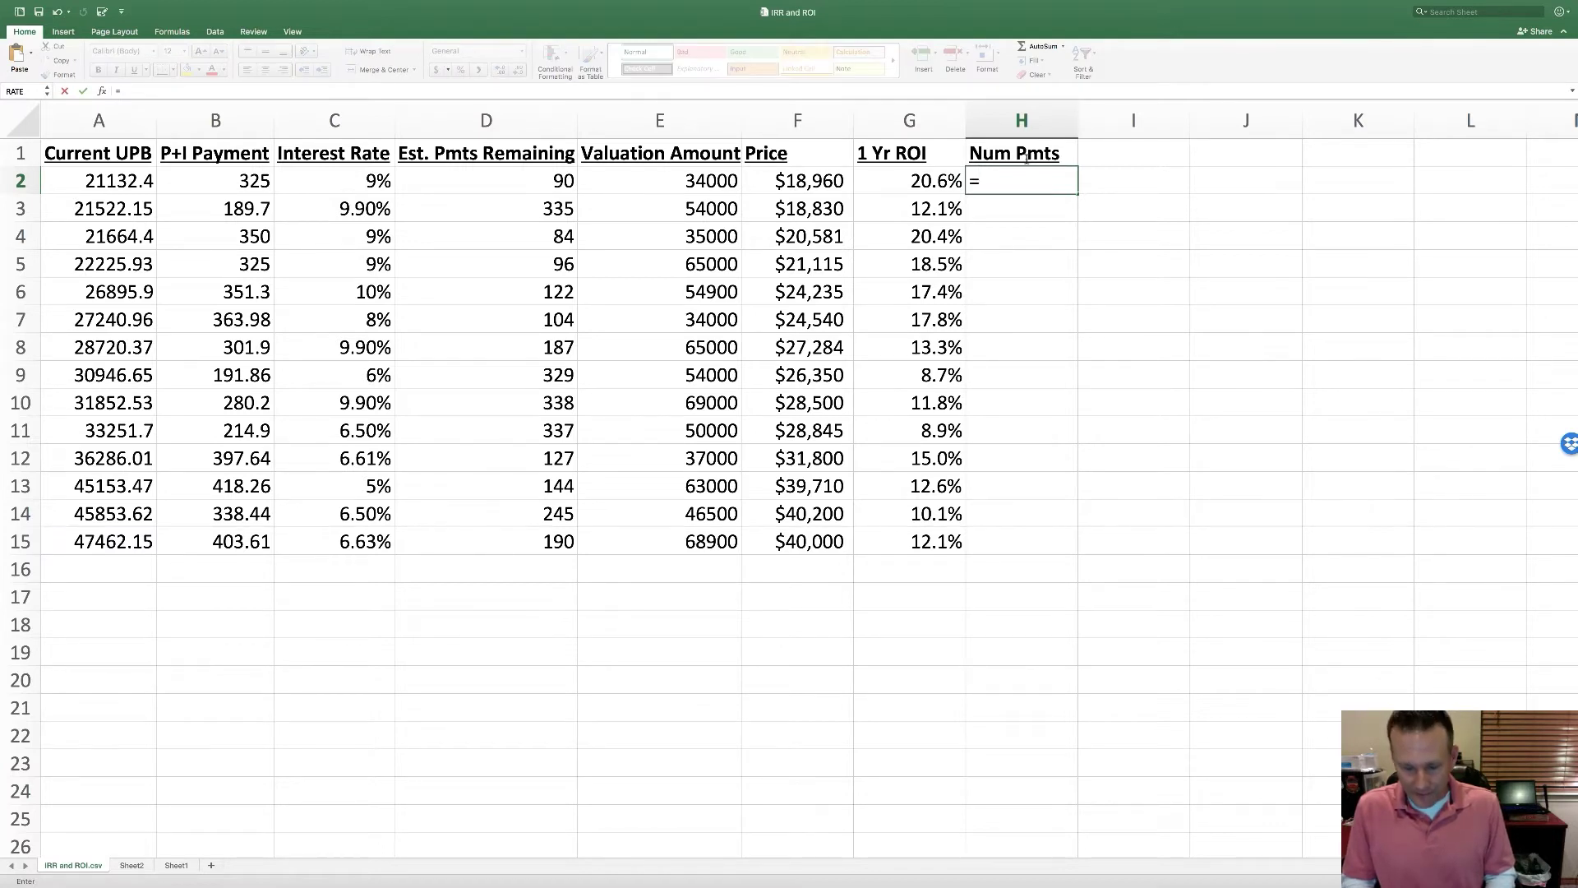
{"action": "type", "text": "nper"}
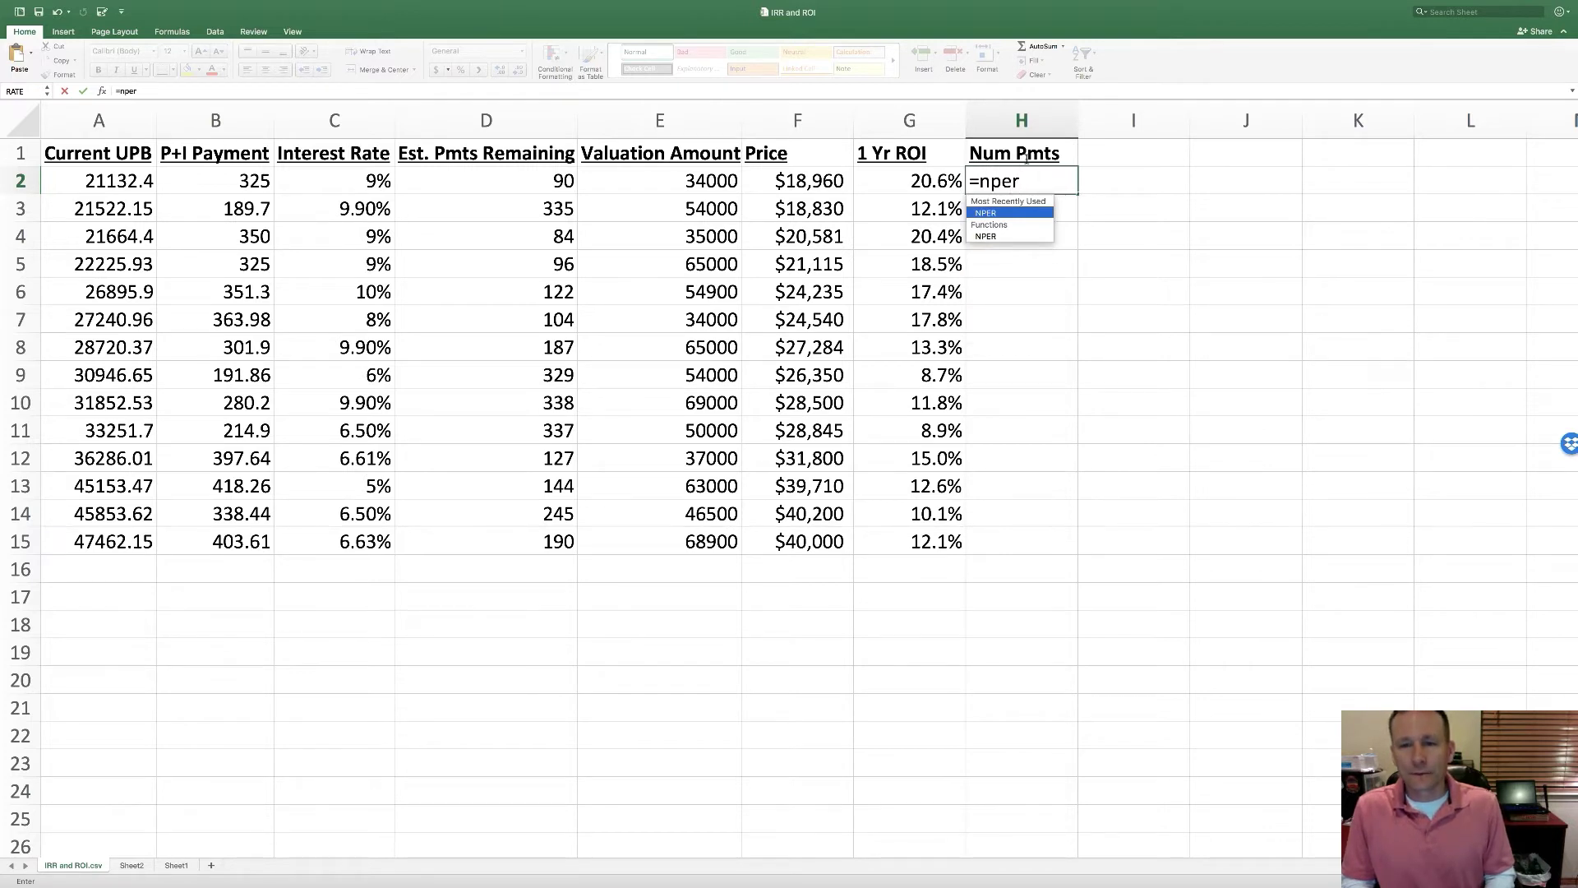
{"action": "type", "text": "("}
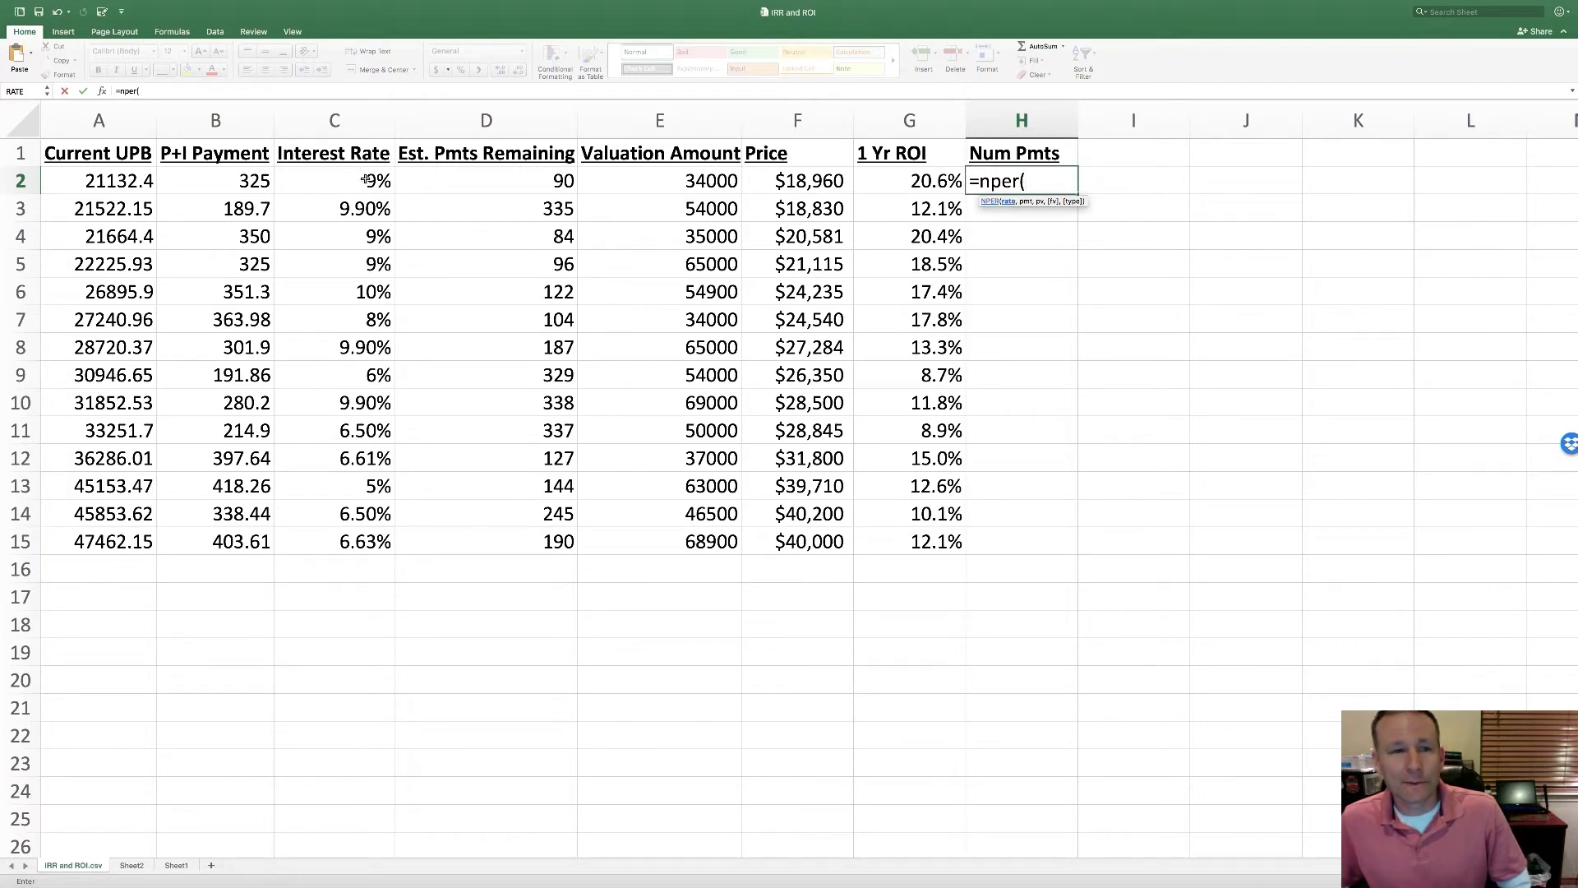
{"action": "scroll", "coordinate": [368, 179], "scroll_direction": "down", "scroll_amount": 1}
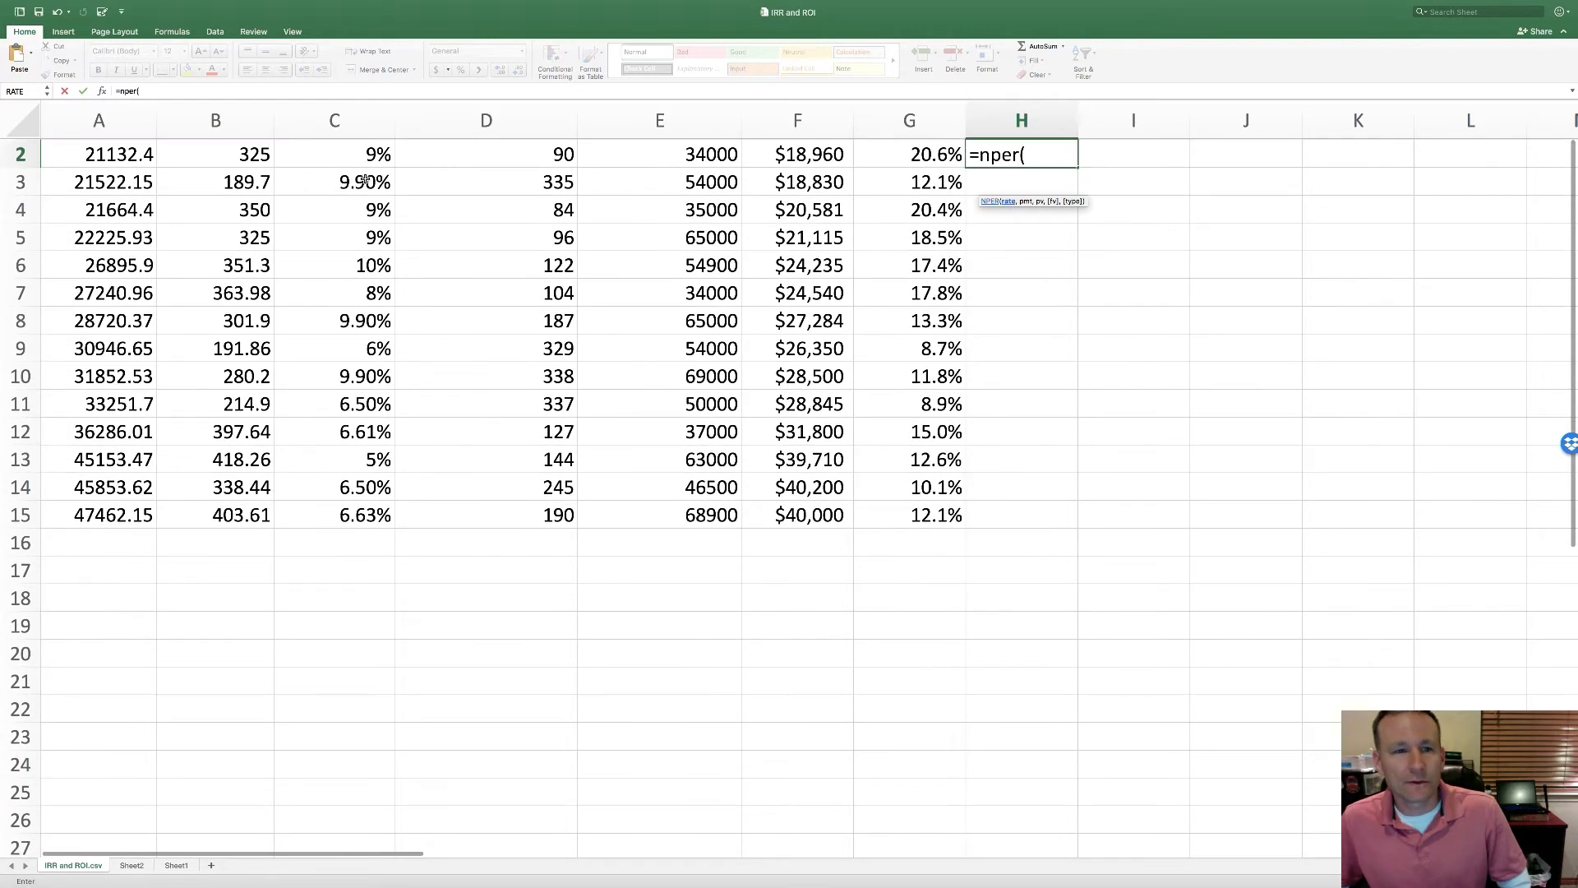
{"action": "scroll", "coordinate": [367, 179], "scroll_direction": "up", "scroll_amount": 1}
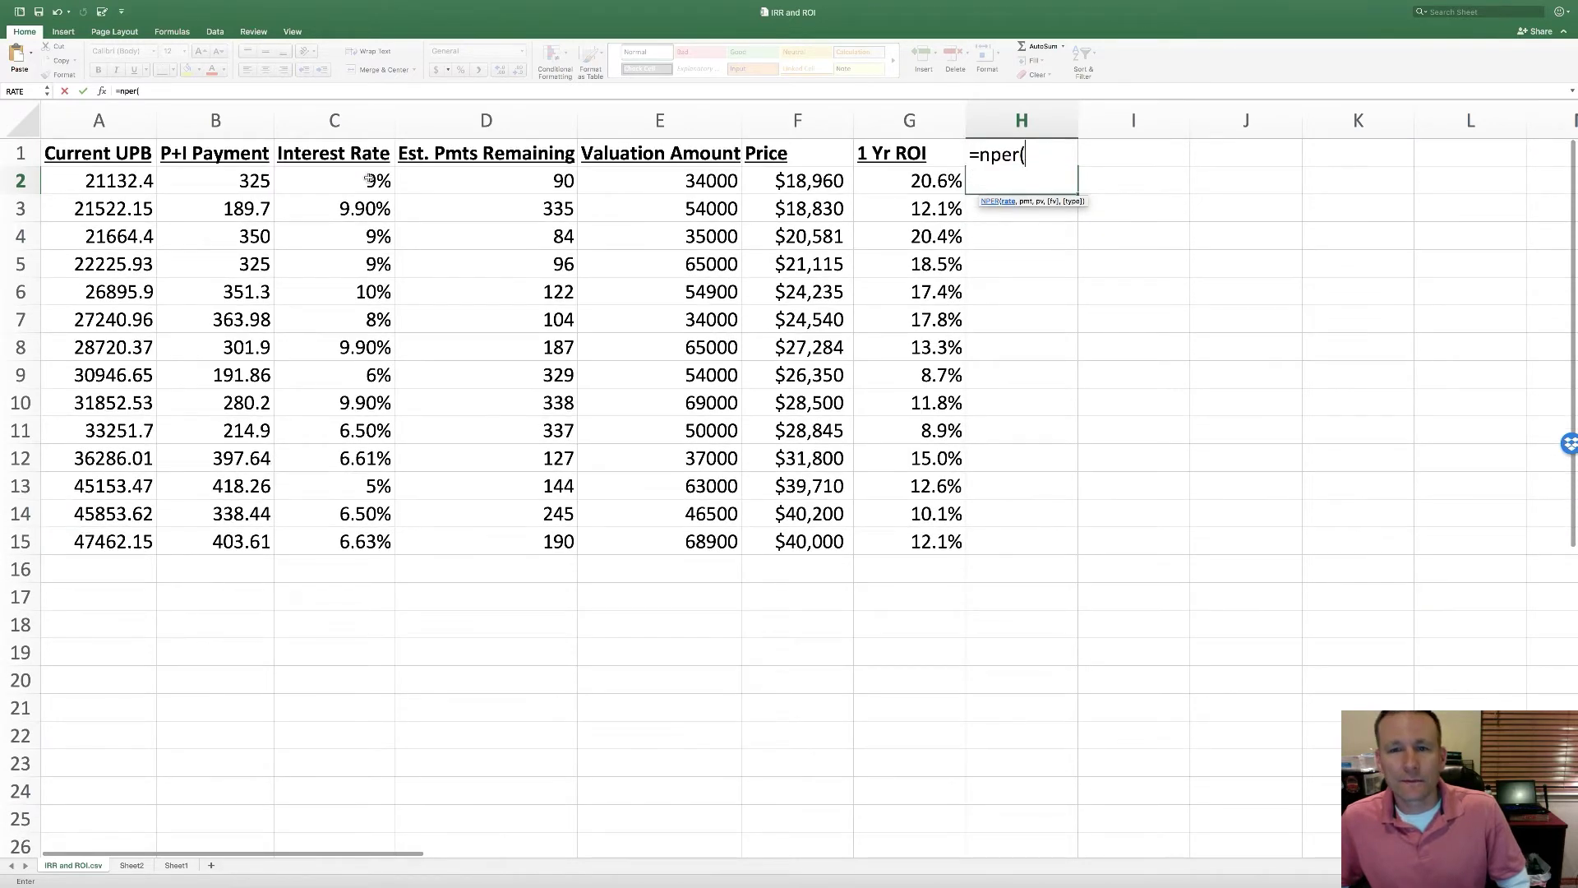
Complete the first loan's NPER formula from the rate/12, the P+I payment and the negated current UPB
{"action": "left_click", "coordinate": [367, 179]}
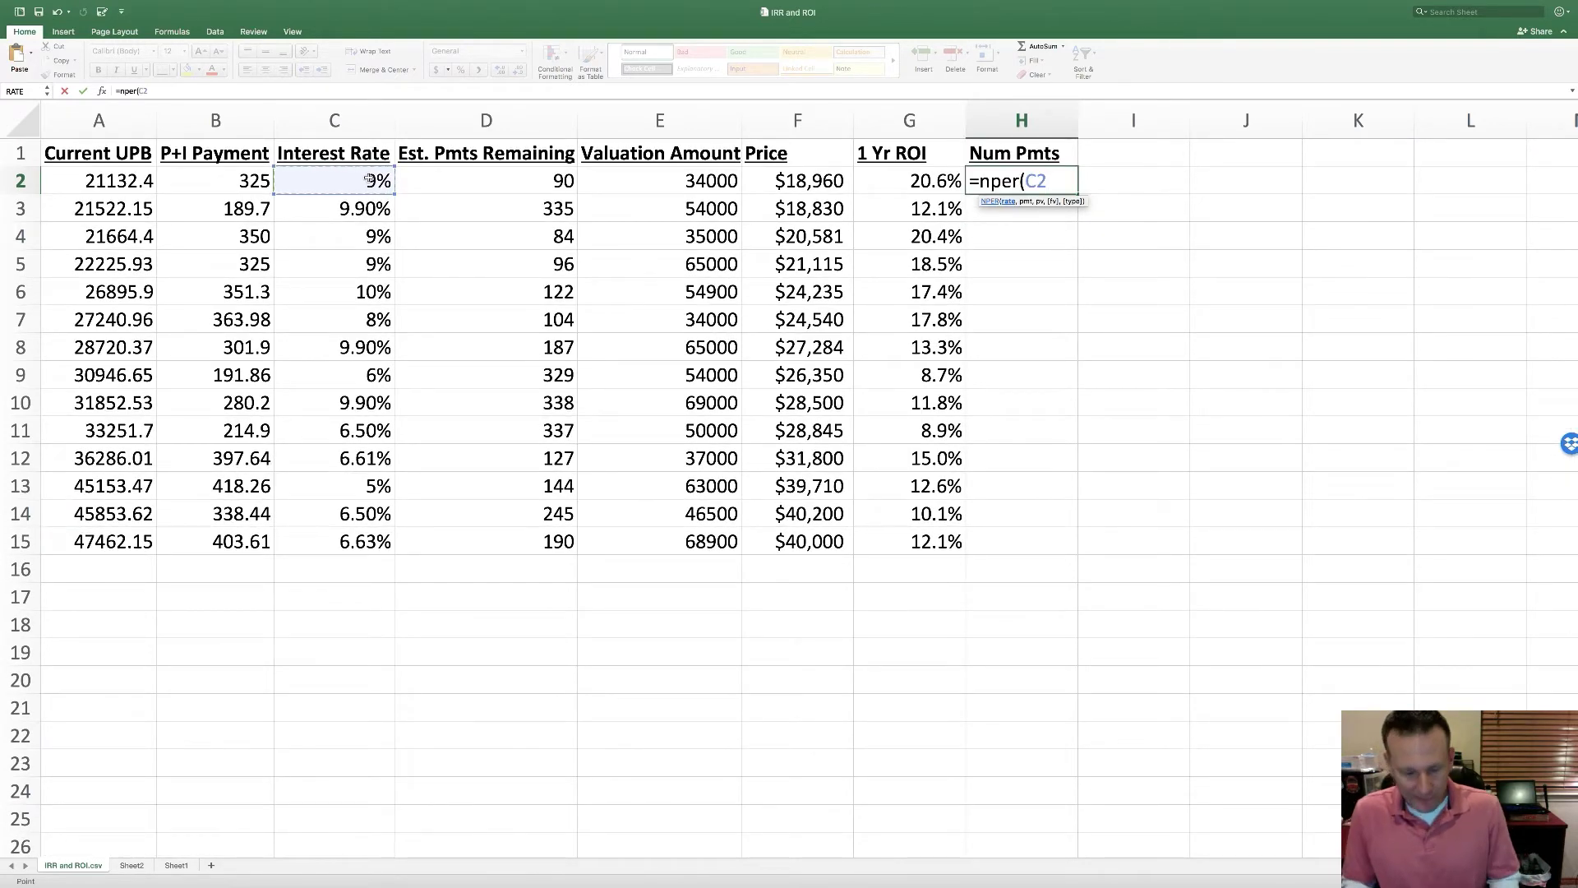
{"action": "type", "text": "/12"}
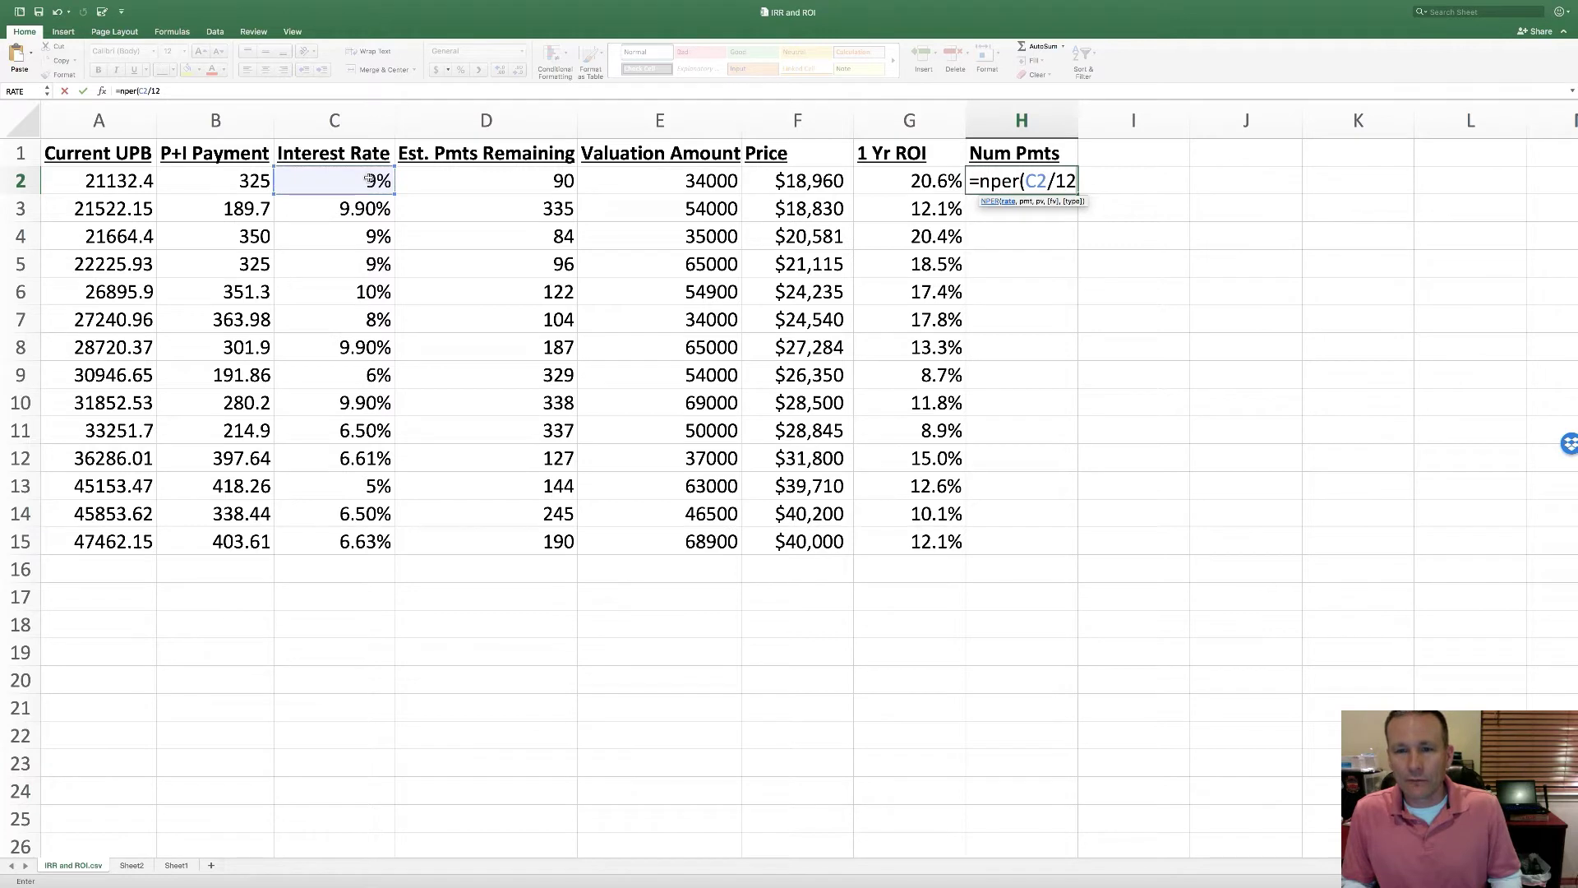
{"action": "type", "text": ","}
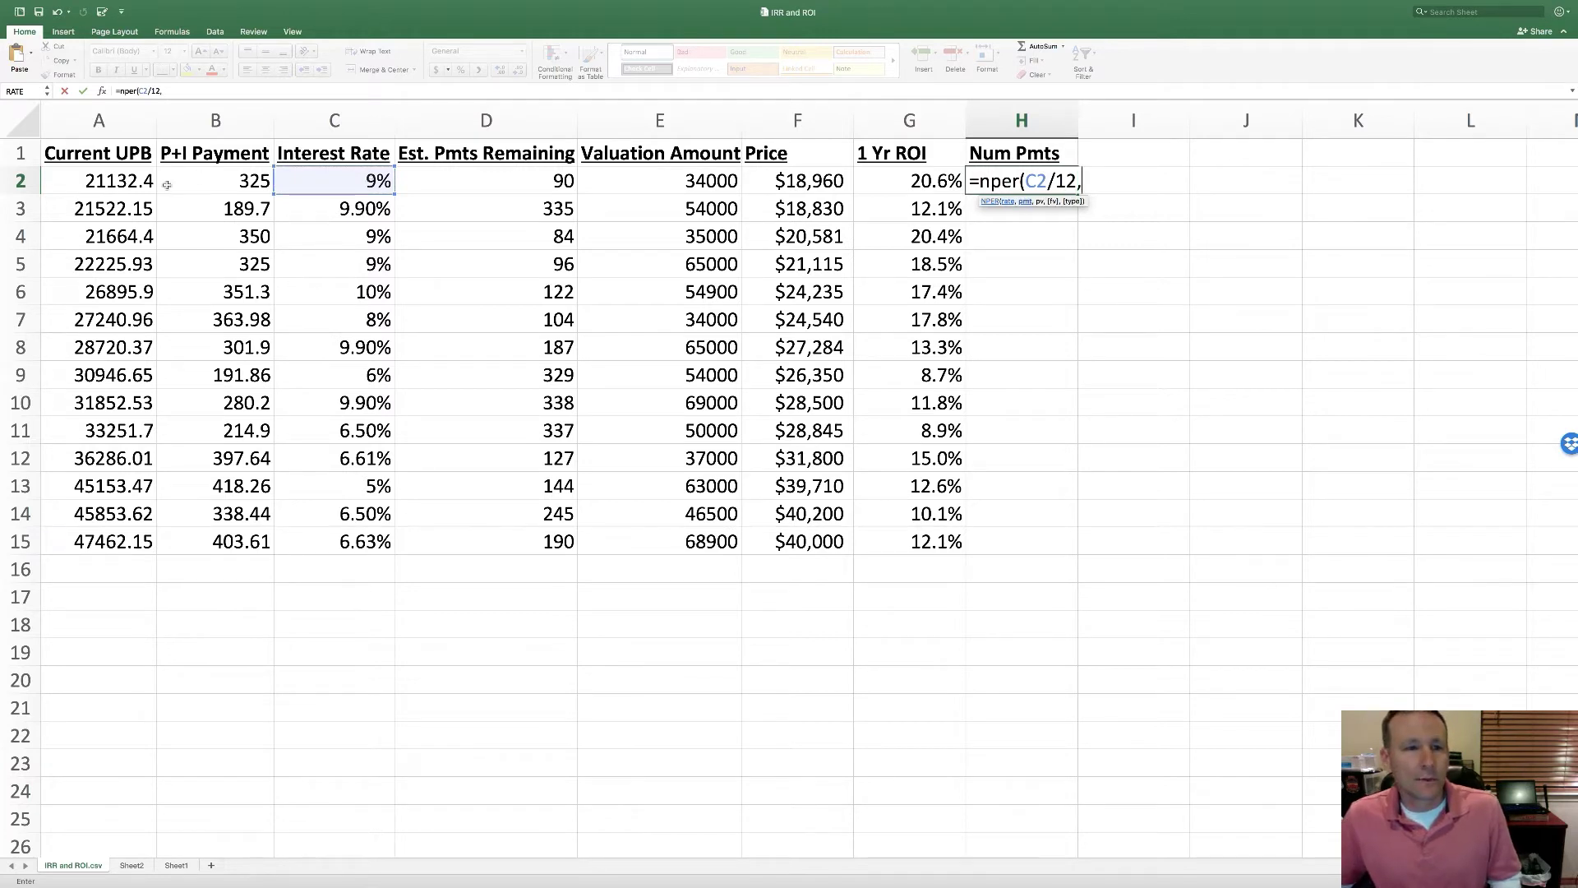
{"action": "left_click", "coordinate": [198, 182]}
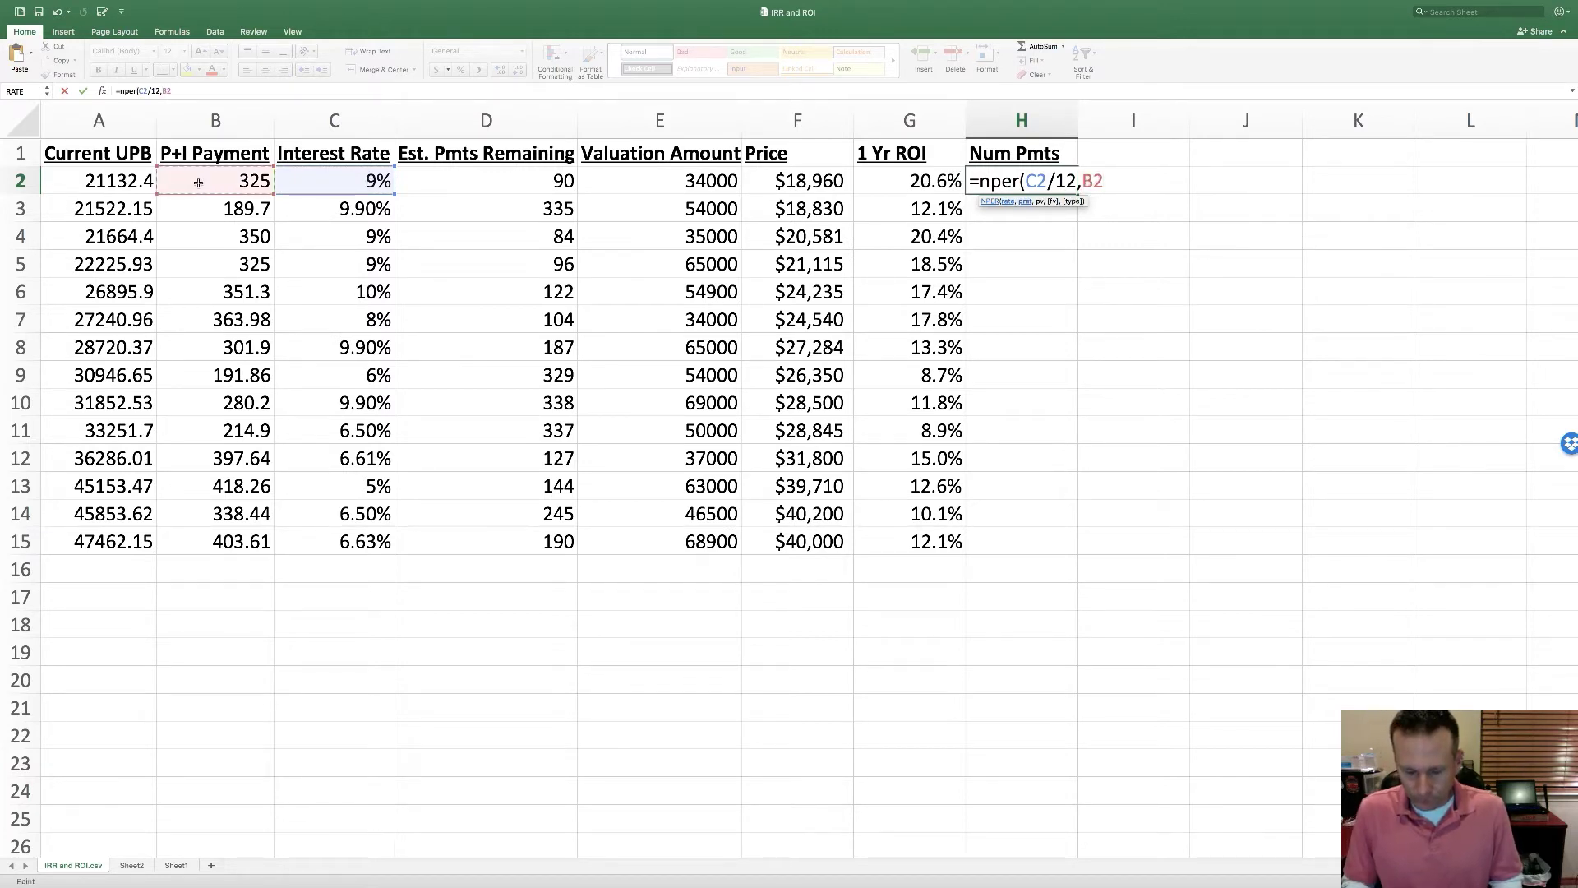
{"action": "type", "text": ","}
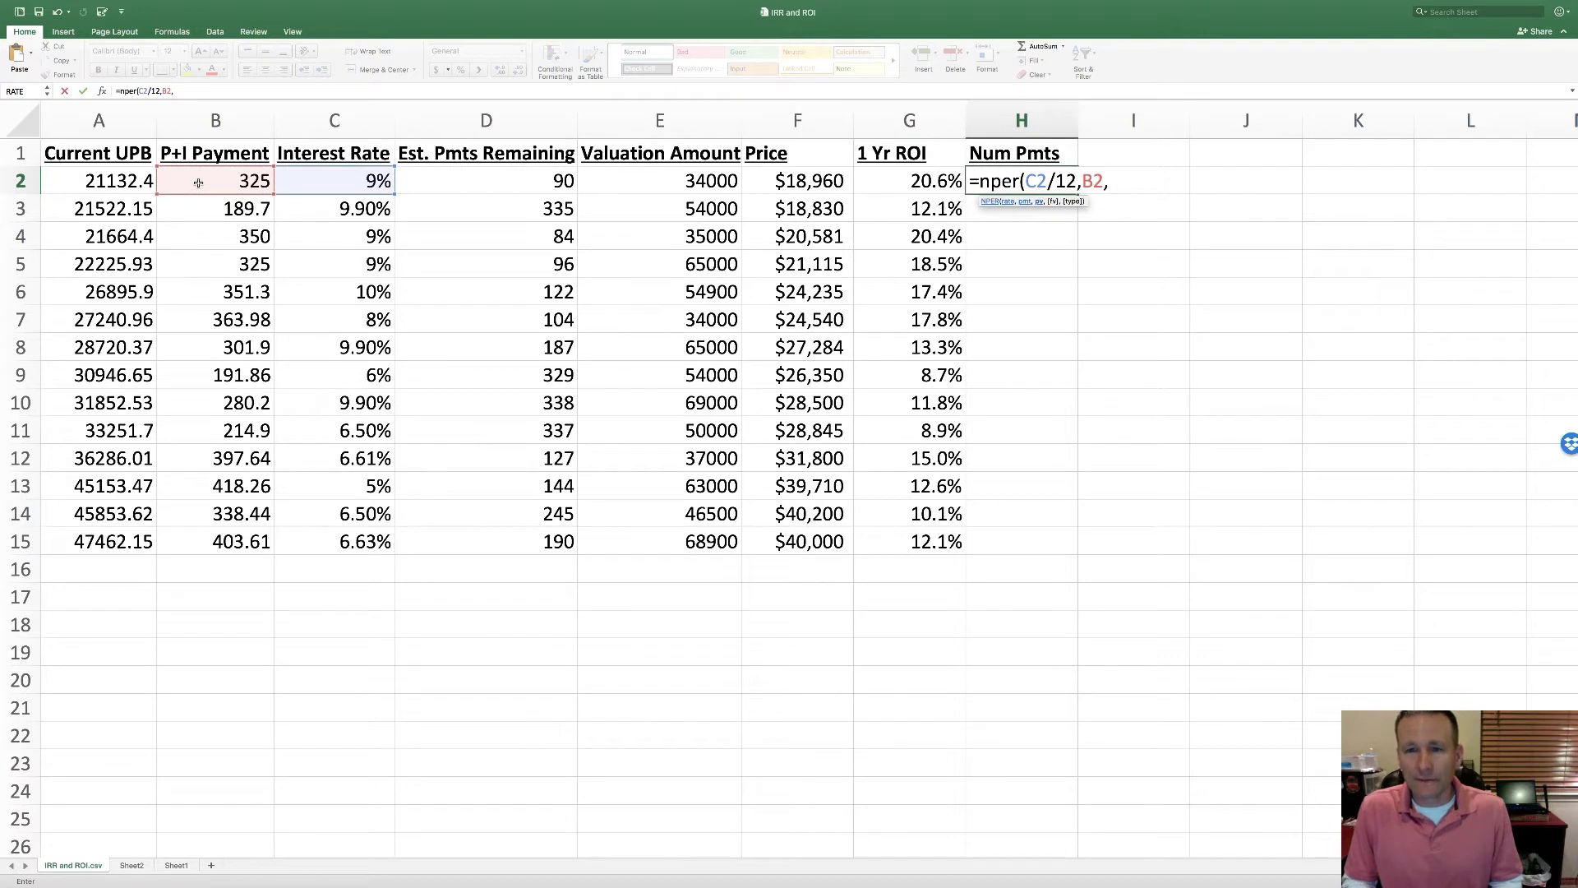
{"action": "type", "text": "-"}
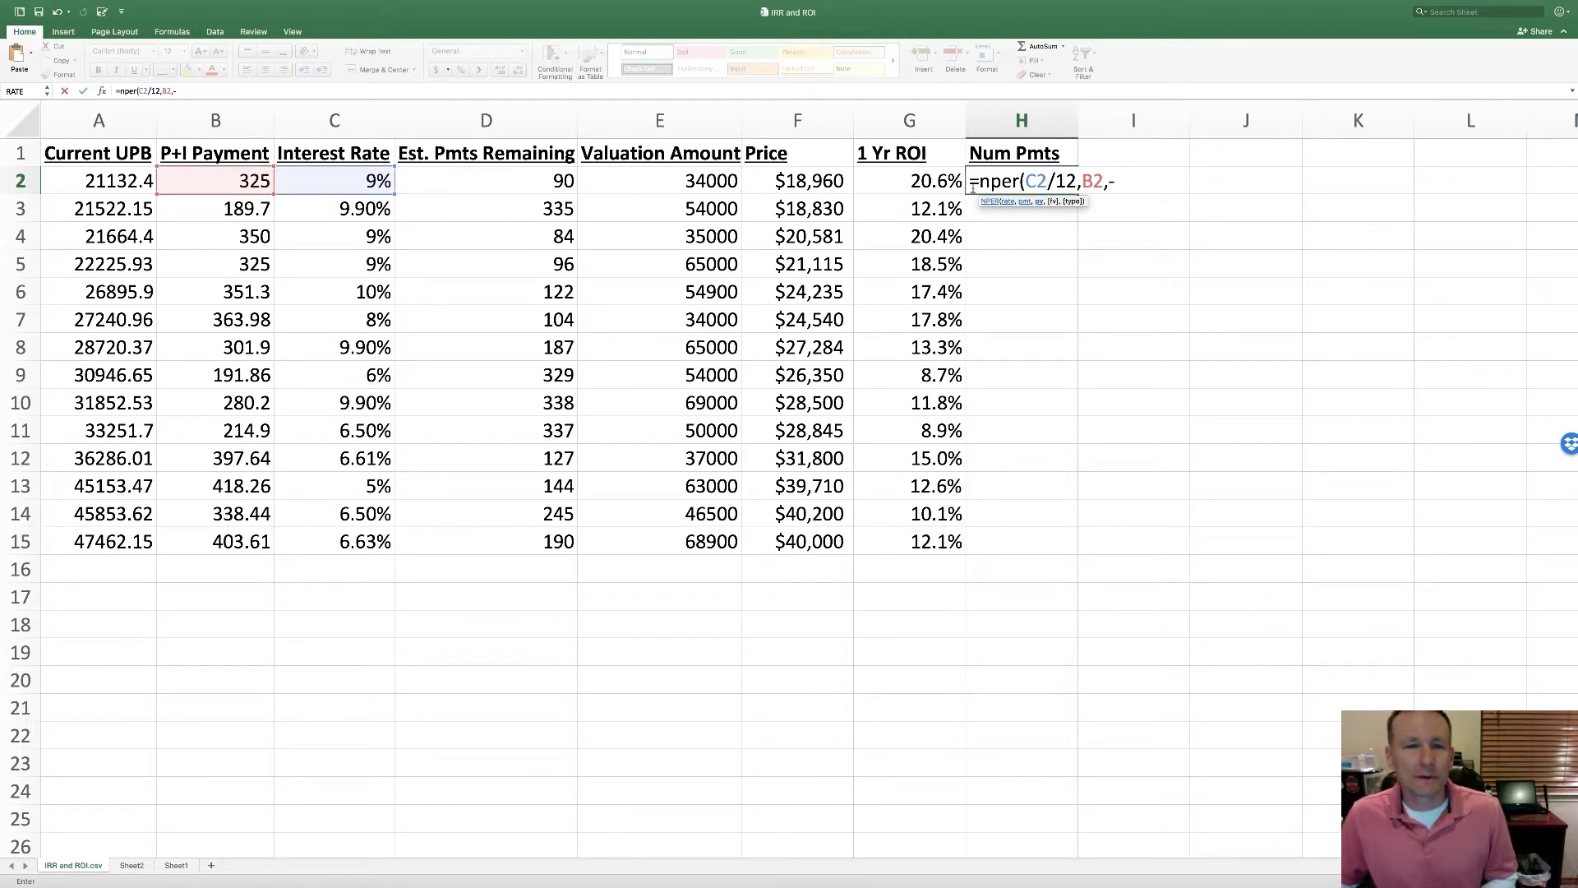
{"action": "left_click", "coordinate": [99, 181]}
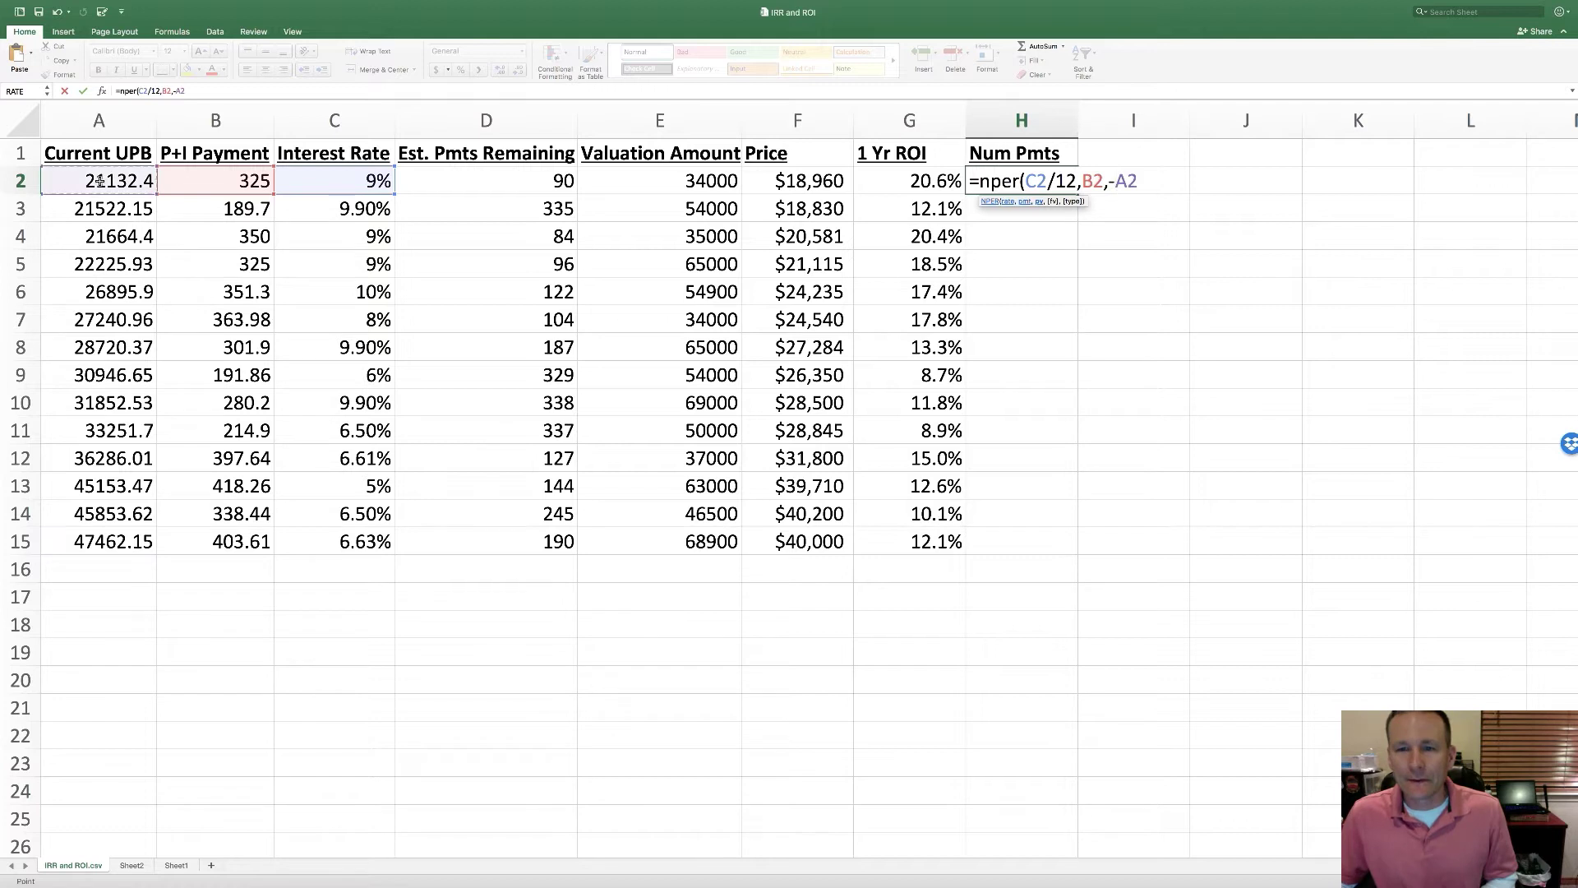
{"action": "type", "text": ")"}
{"action": "key", "text": "Return"}
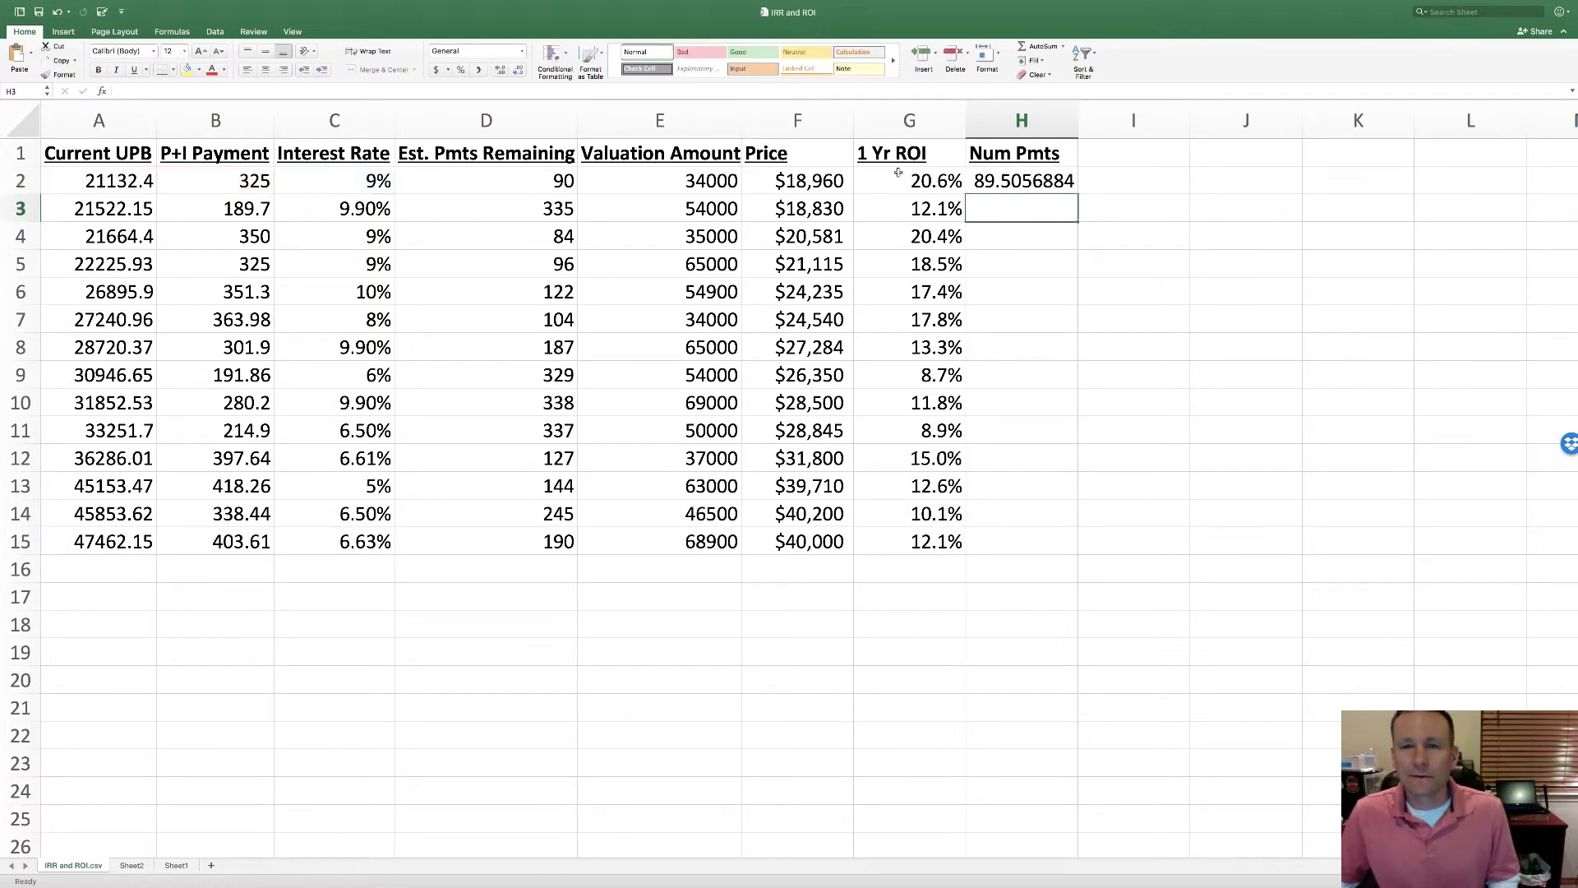
Fill the NPER formula down to H15 and show the payment counts as whole numbers
{"action": "left_click", "coordinate": [1044, 182]}
{"action": "left_click_drag", "start_coordinate": [1074, 194], "coordinate": [1062, 551]}
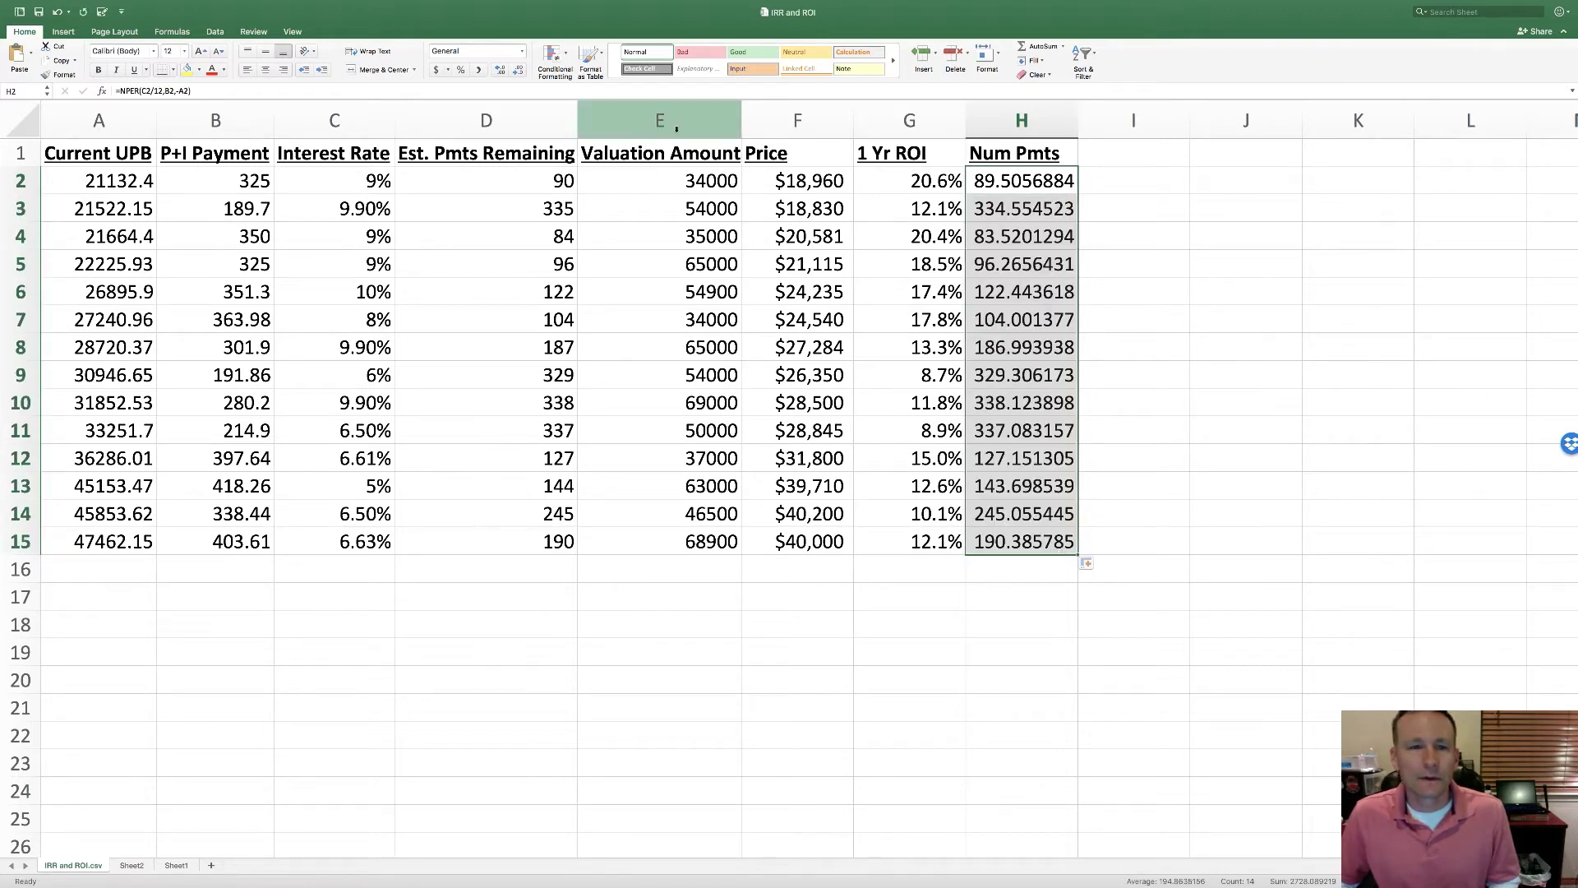
{"action": "left_click", "coordinate": [519, 72]}
{"action": "left_click", "coordinate": [519, 73]}
{"action": "left_click", "coordinate": [518, 73]}
{"action": "left_click", "coordinate": [518, 72]}
{"action": "left_click", "coordinate": [519, 73]}
{"action": "left_click", "coordinate": [519, 72]}
{"action": "left_click", "coordinate": [519, 73]}
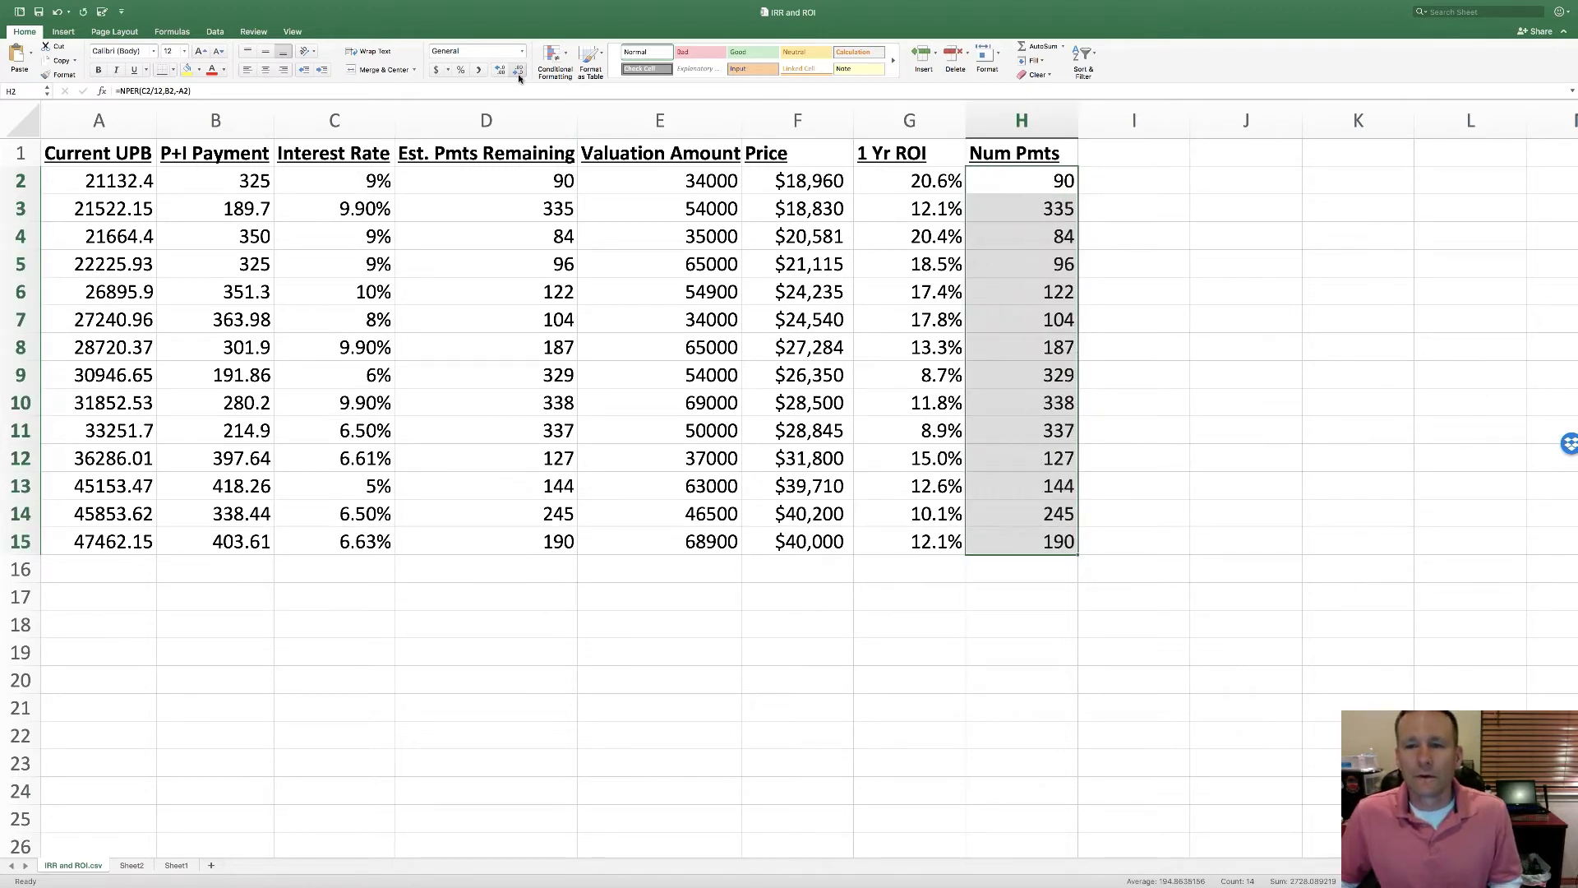
{"action": "left_click", "coordinate": [1081, 436]}
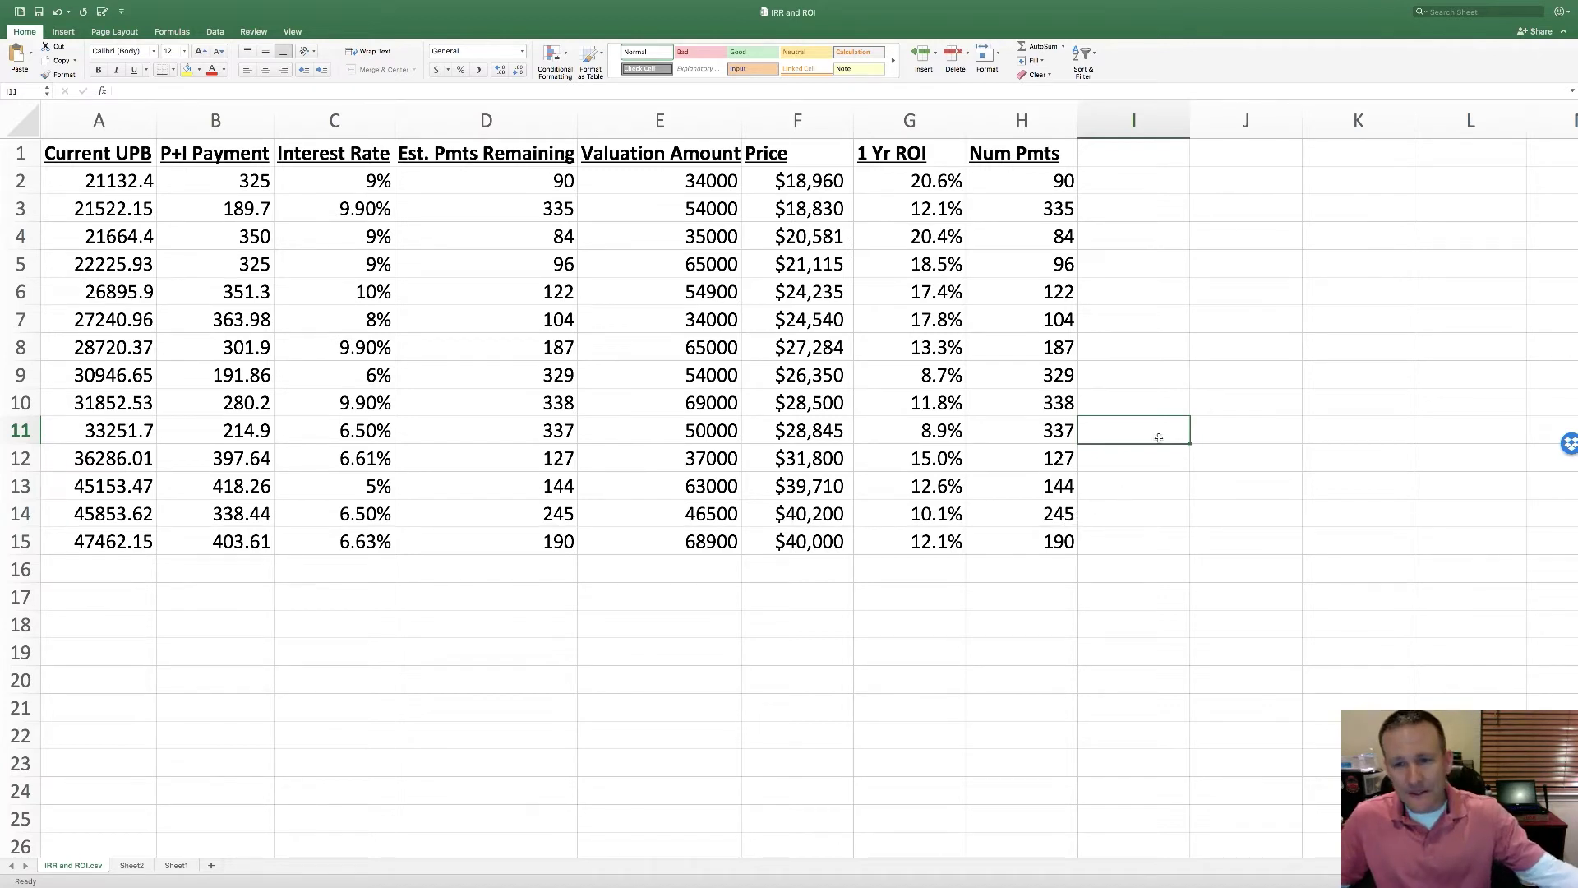
Add the heading 'IRR' in I1
{"action": "left_click", "coordinate": [1106, 163]}
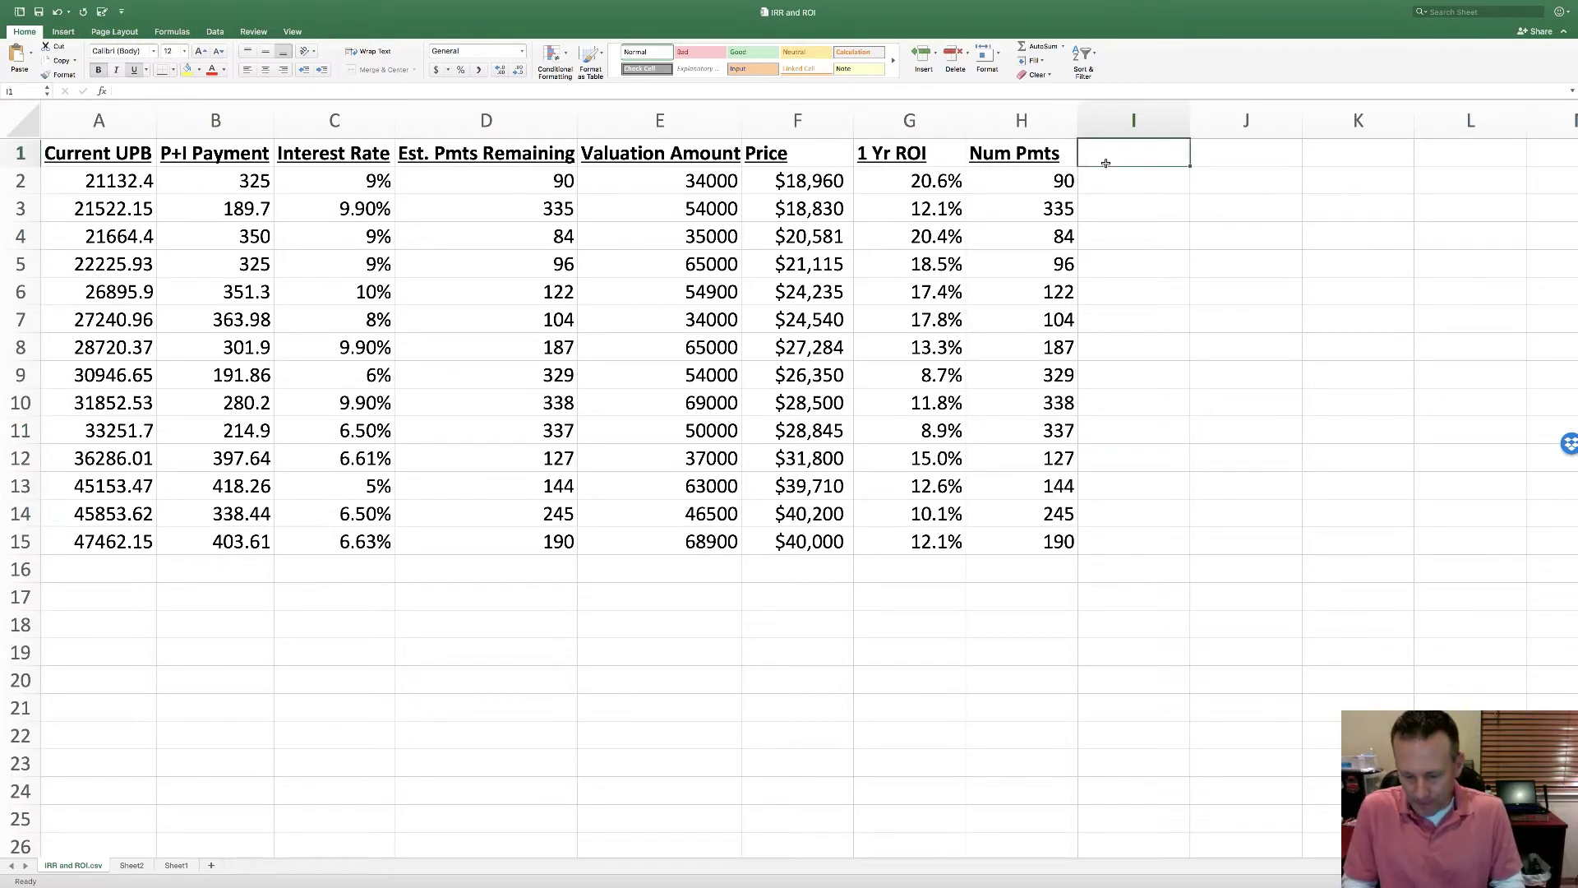
{"action": "type", "text": "="}
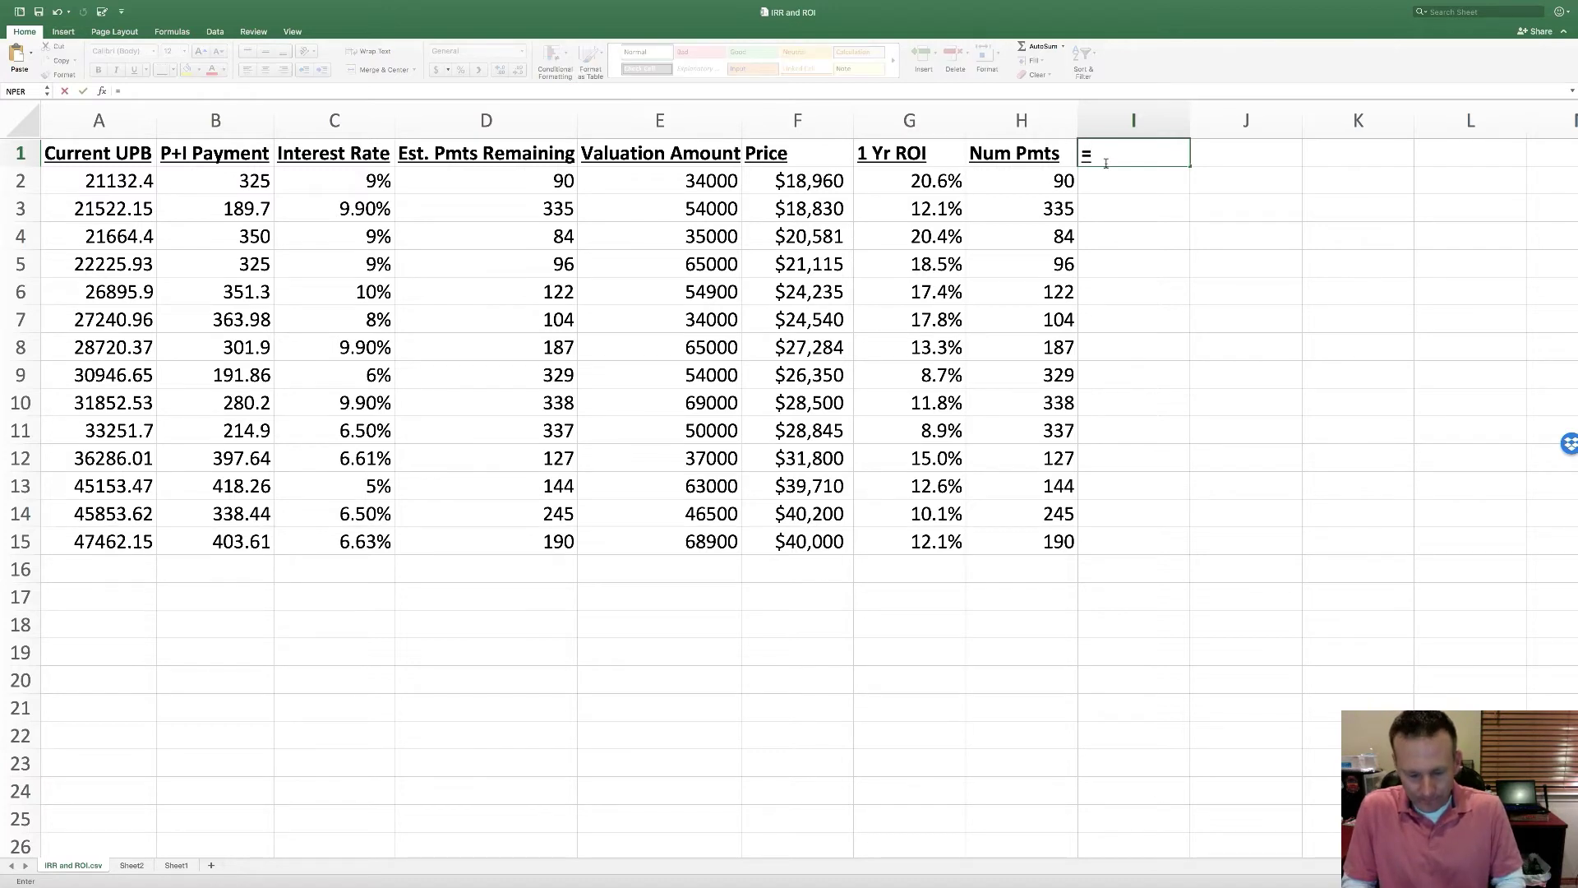
{"action": "key", "text": "BackSpace"}
{"action": "type", "text": "IRR"}
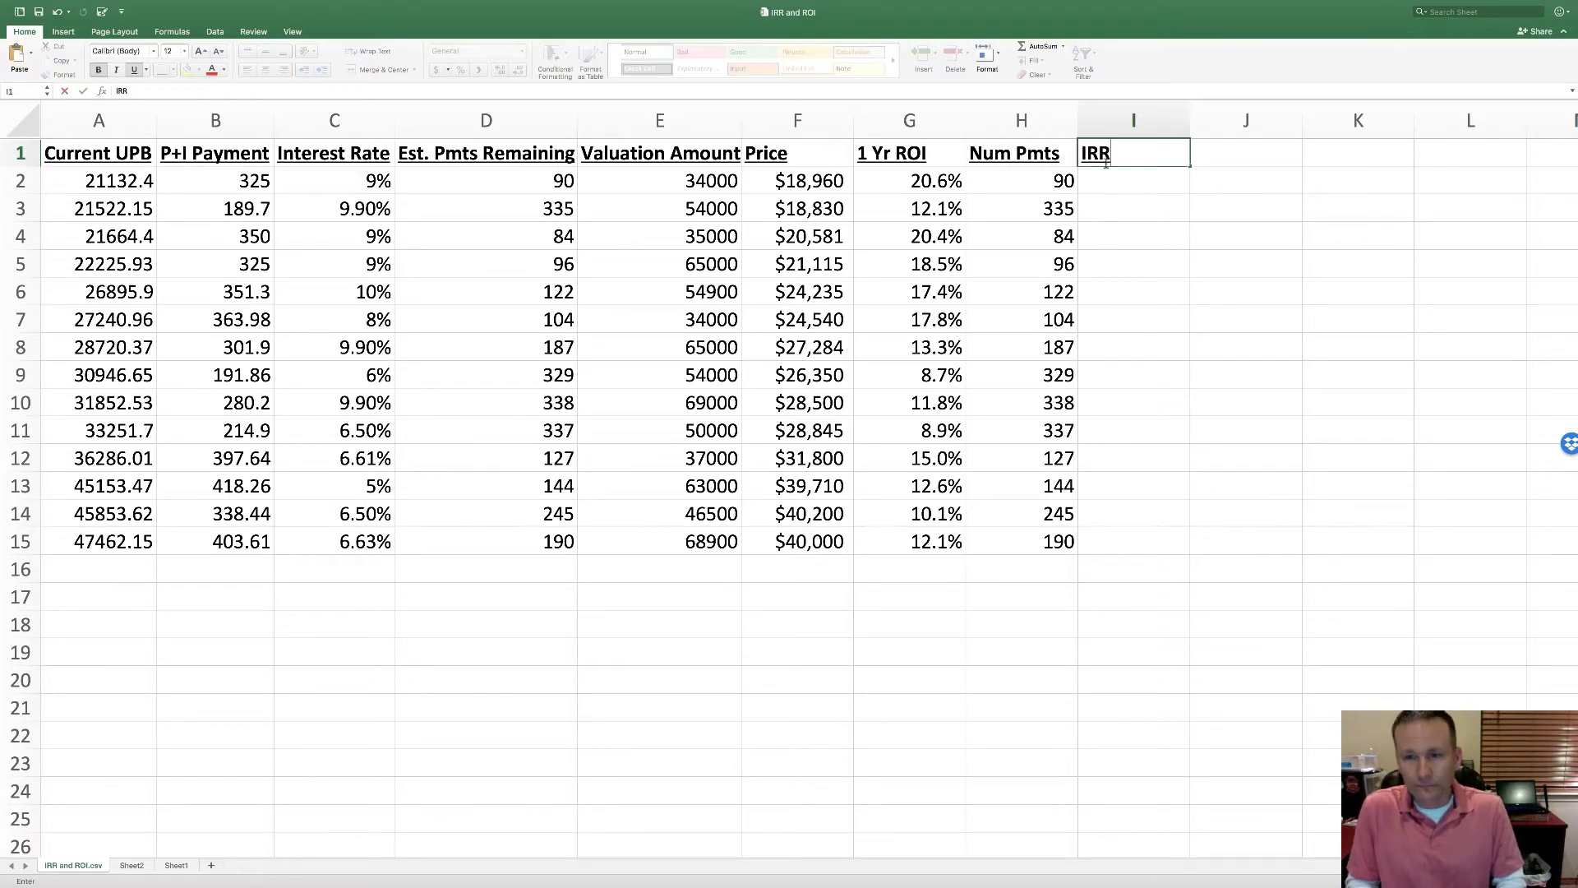
{"action": "key", "text": "Return"}
Enter =RATE(H2,B2,-F2) in I2 for the first loan's monthly rate
{"action": "type", "text": "="}
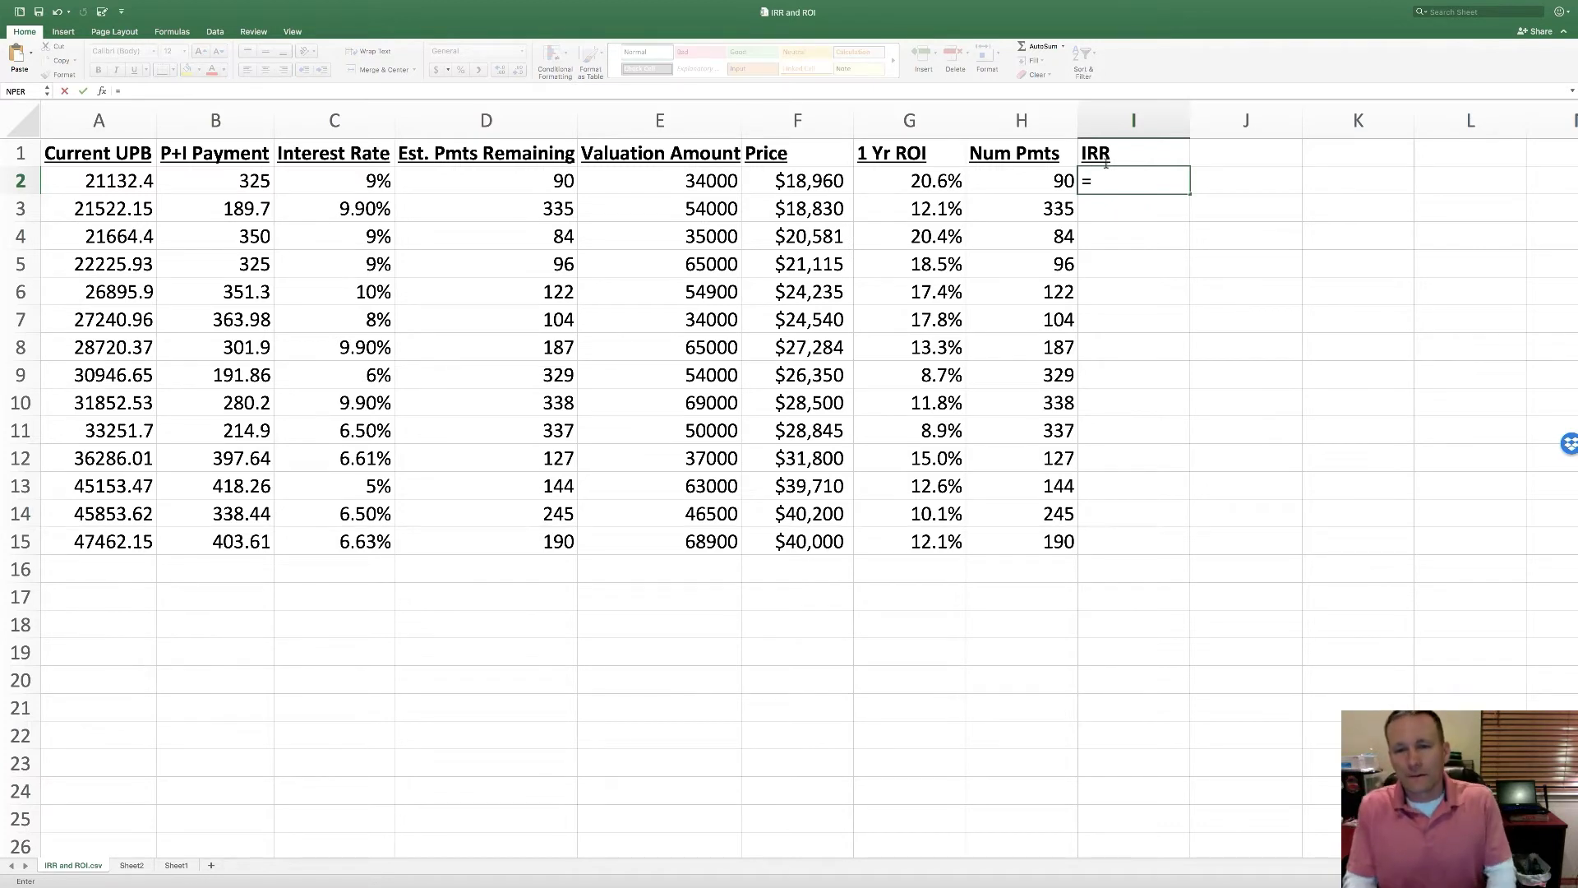
{"action": "type", "text": "ra"}
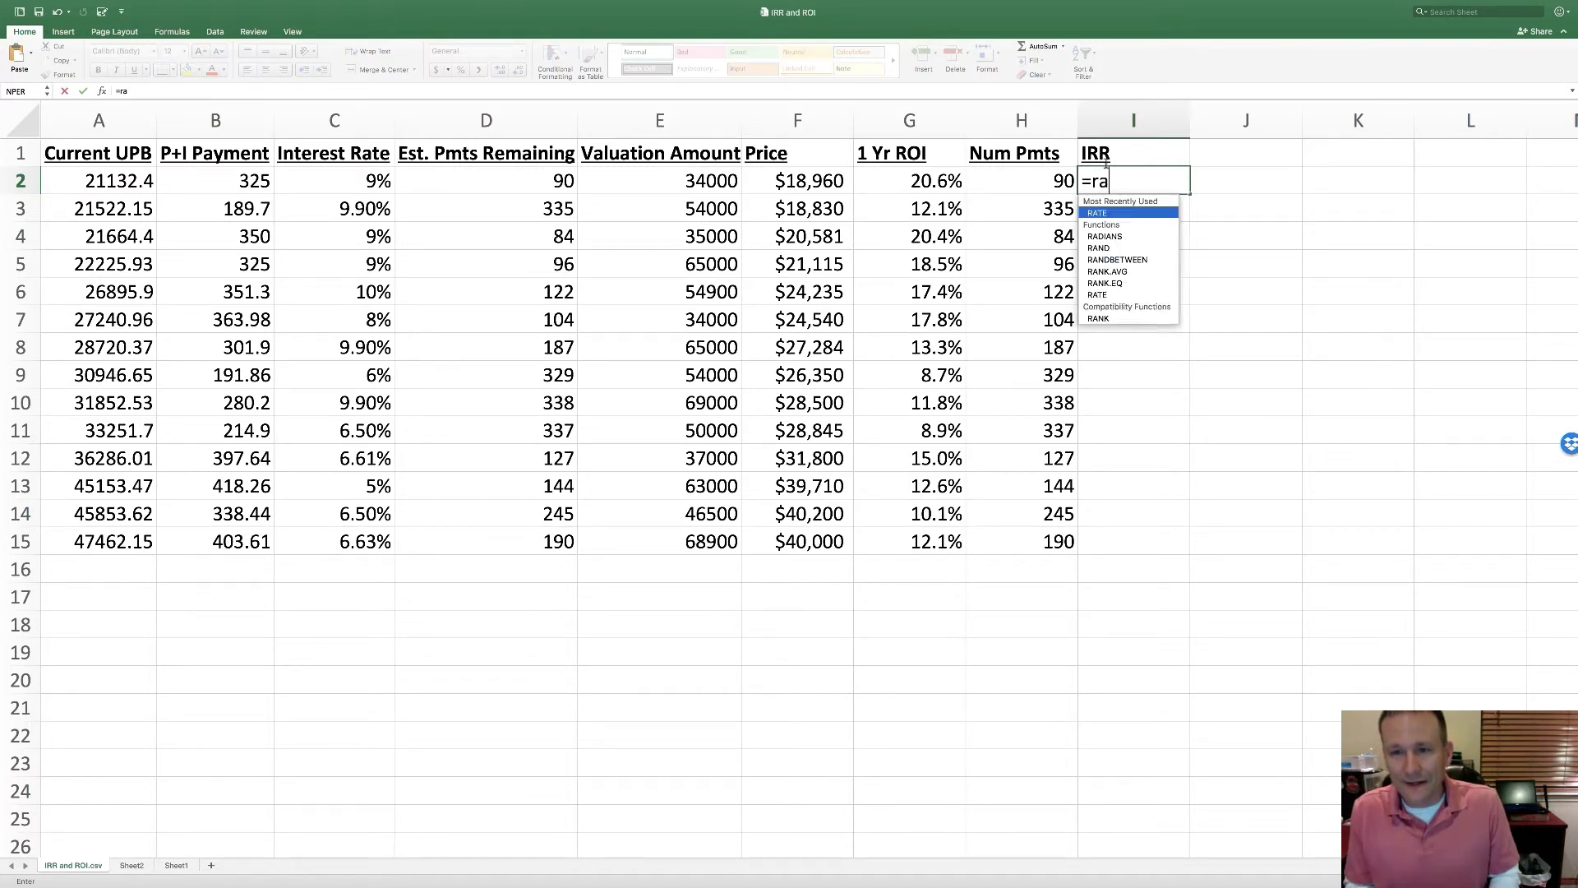
{"action": "type", "text": "te("}
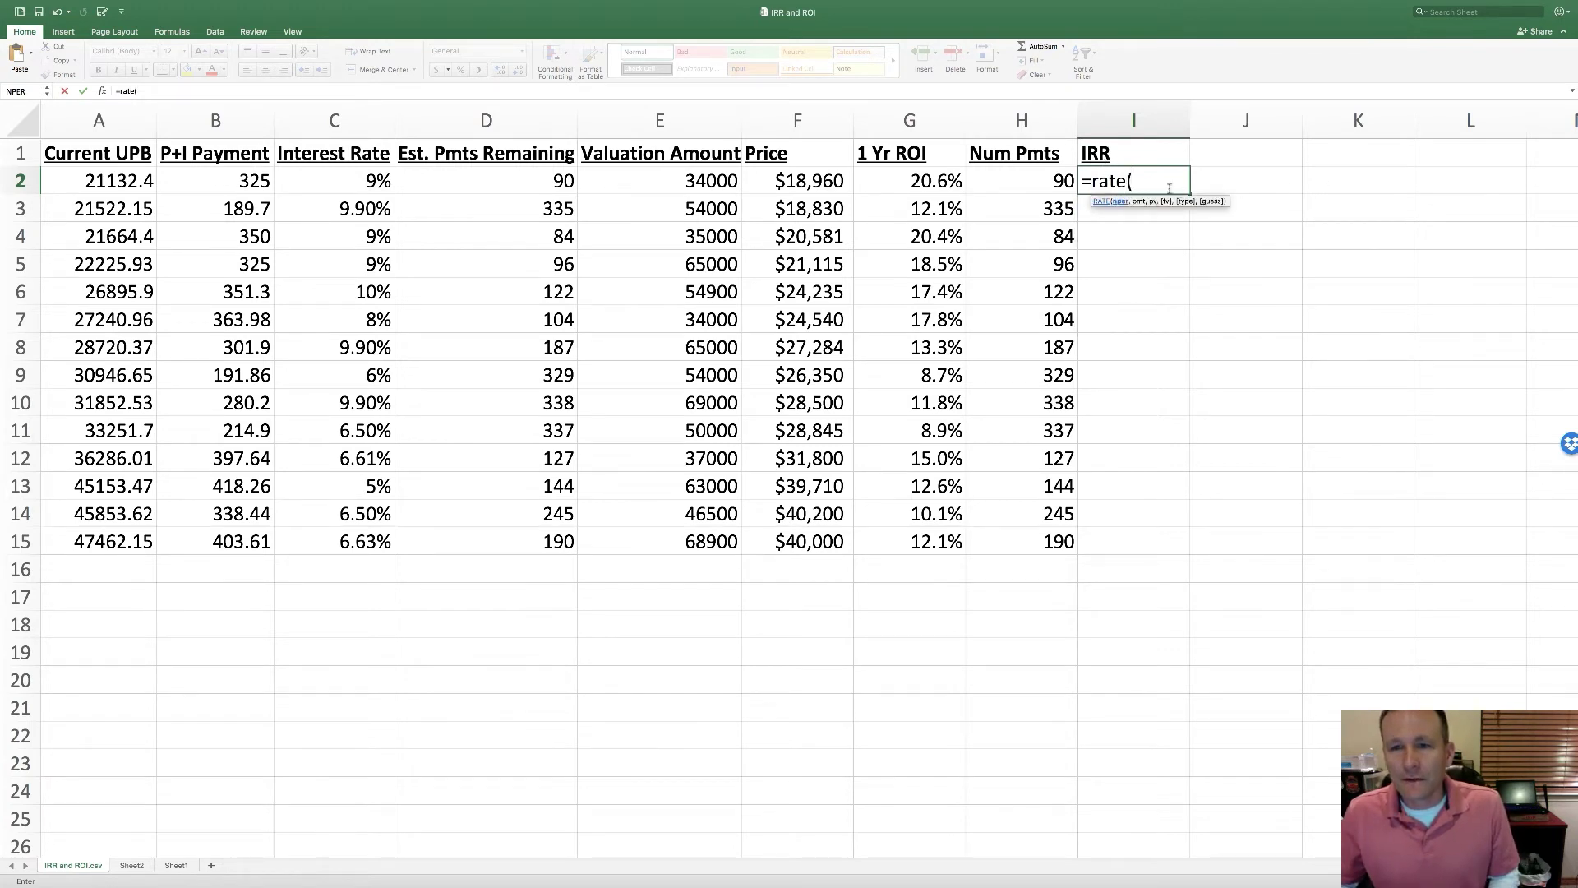
{"action": "left_click", "coordinate": [1051, 180]}
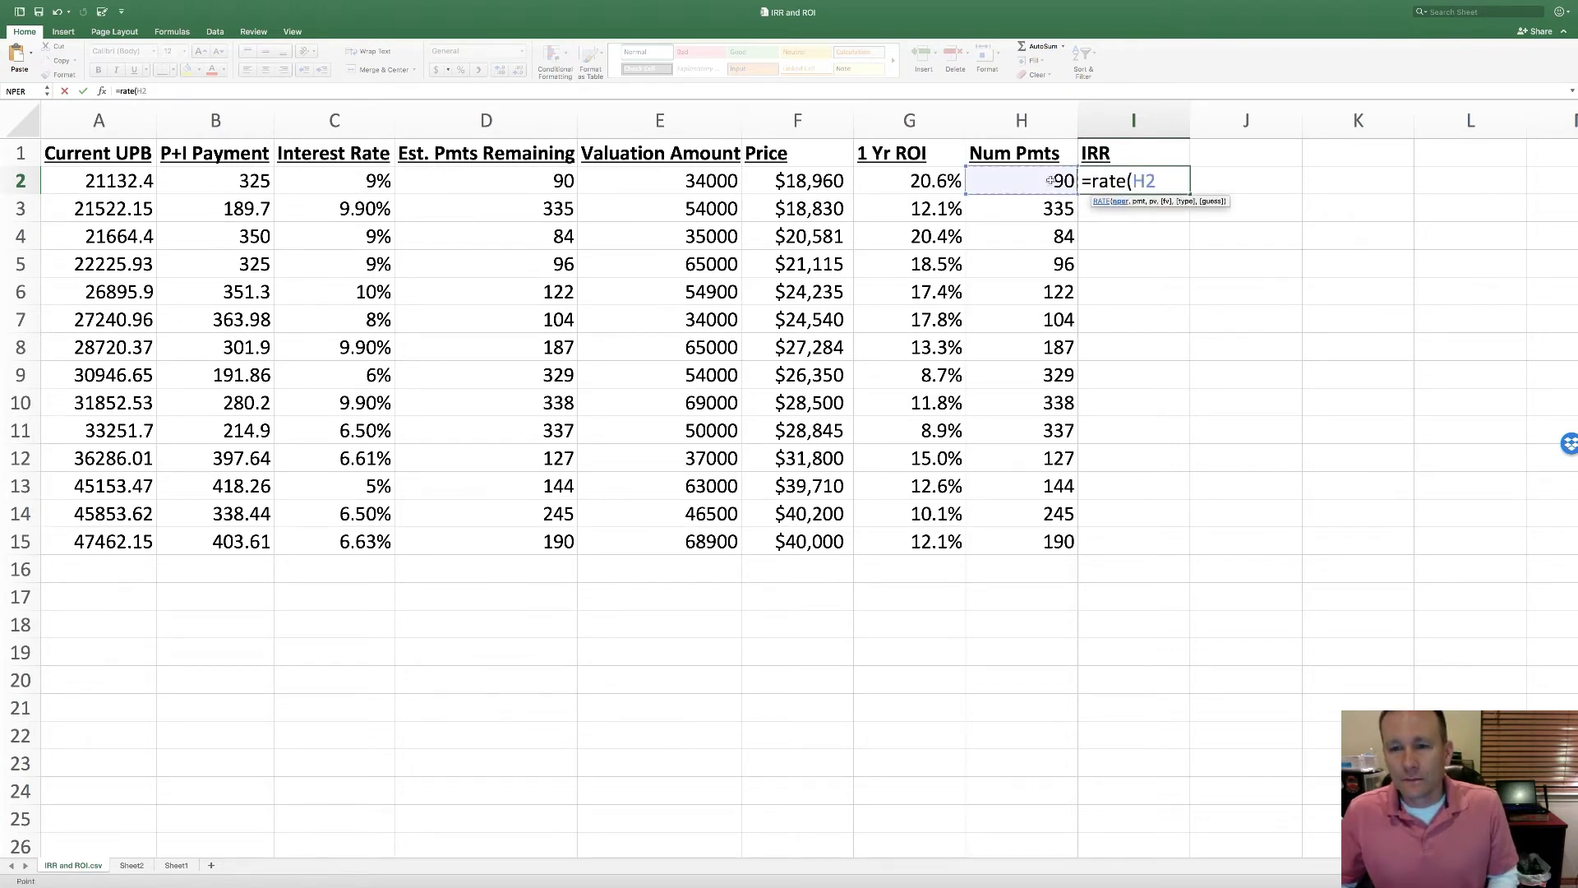
{"action": "type", "text": ","}
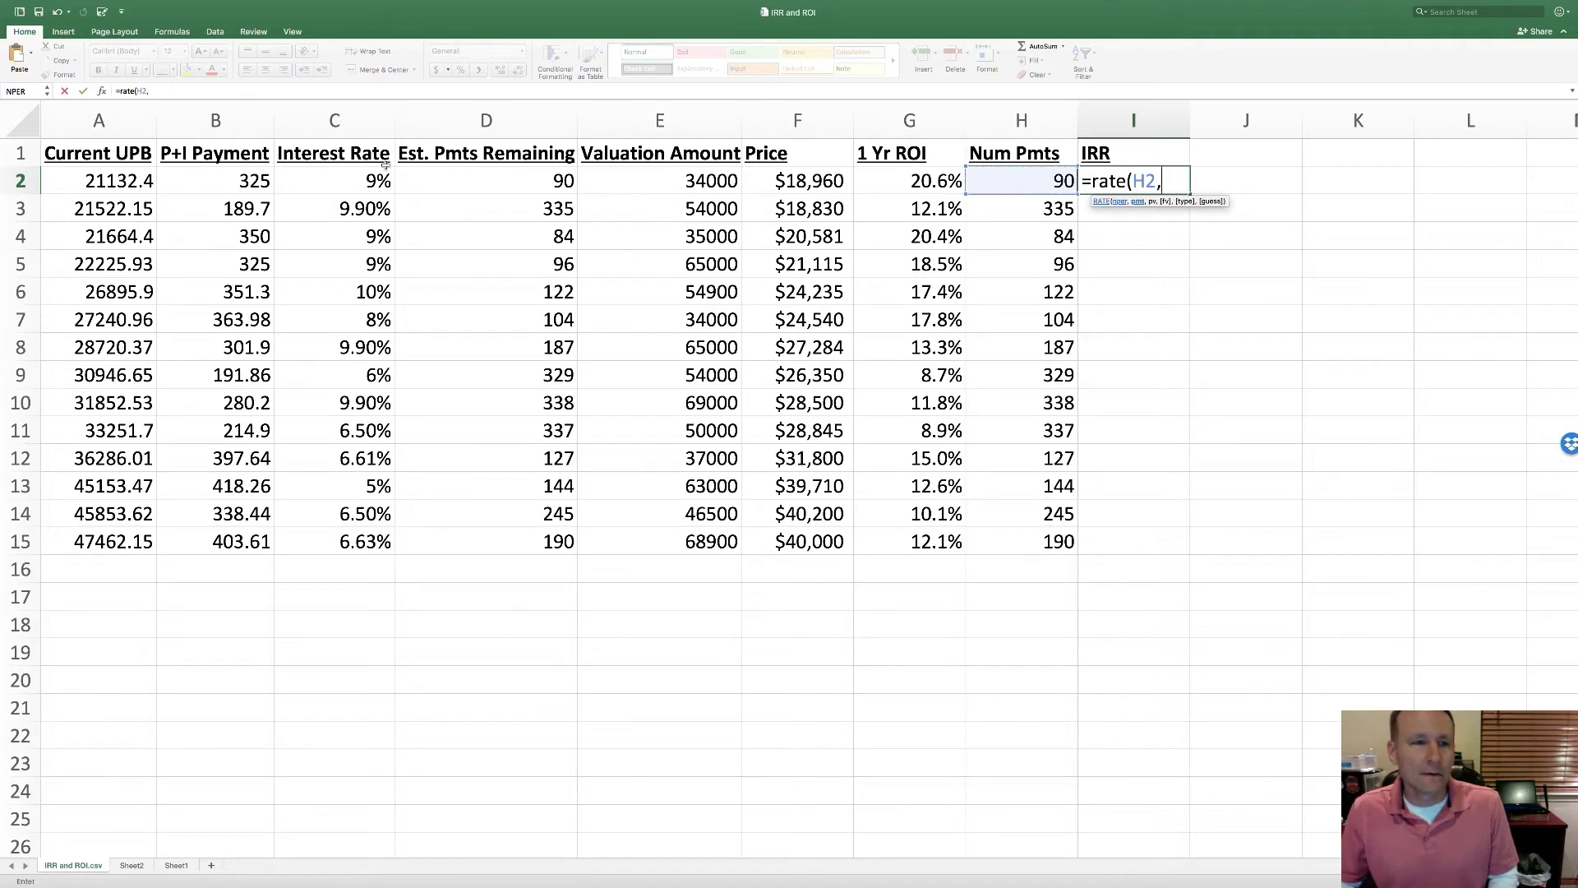
{"action": "left_click", "coordinate": [261, 179]}
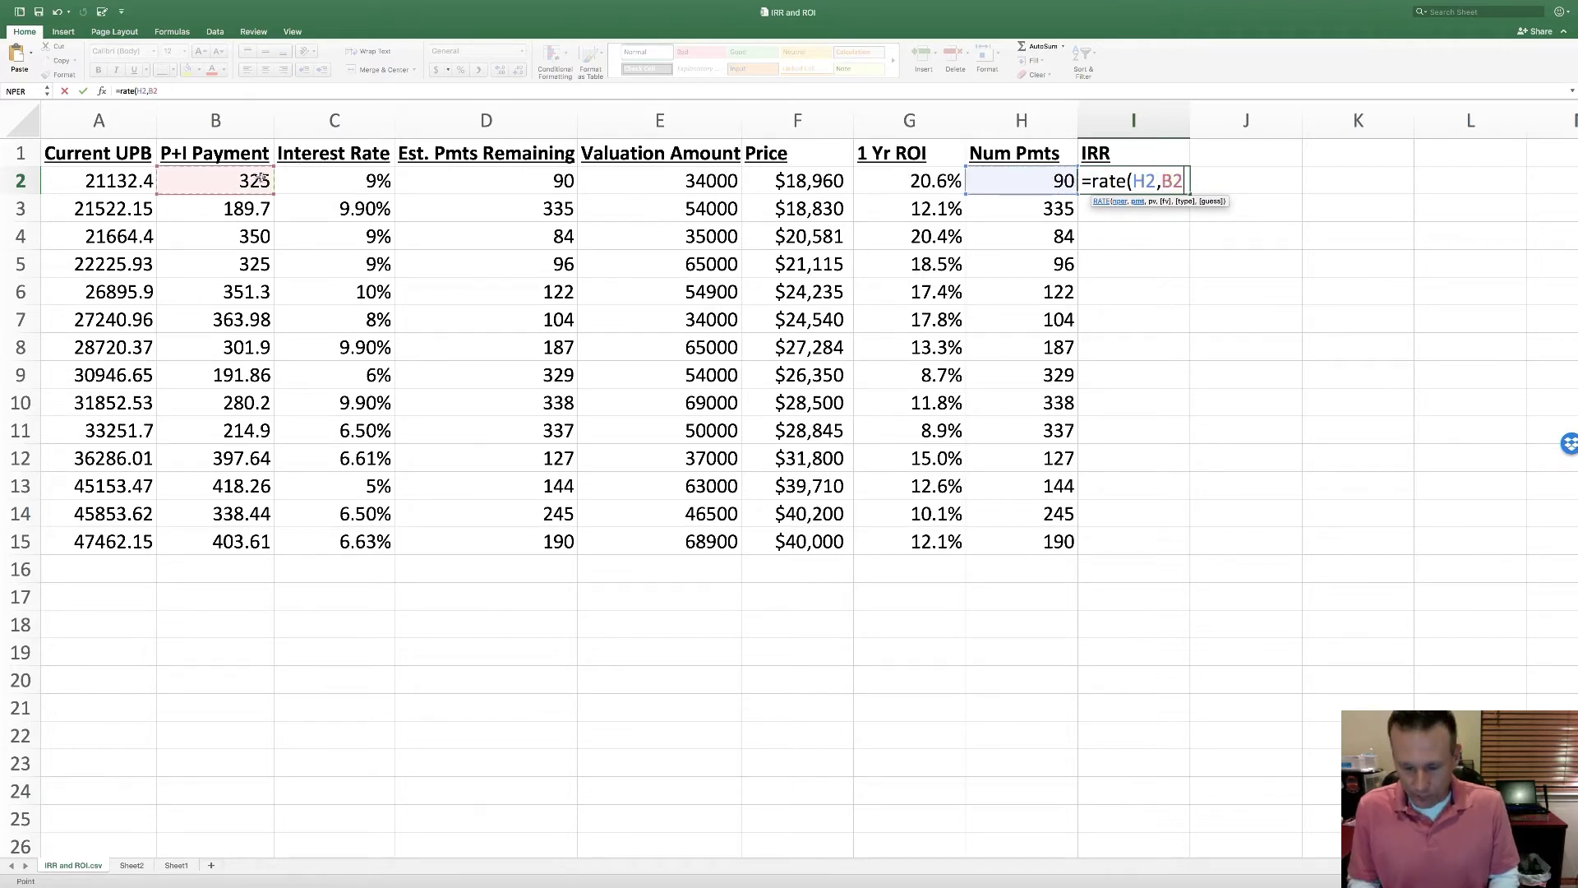
{"action": "type", "text": ","}
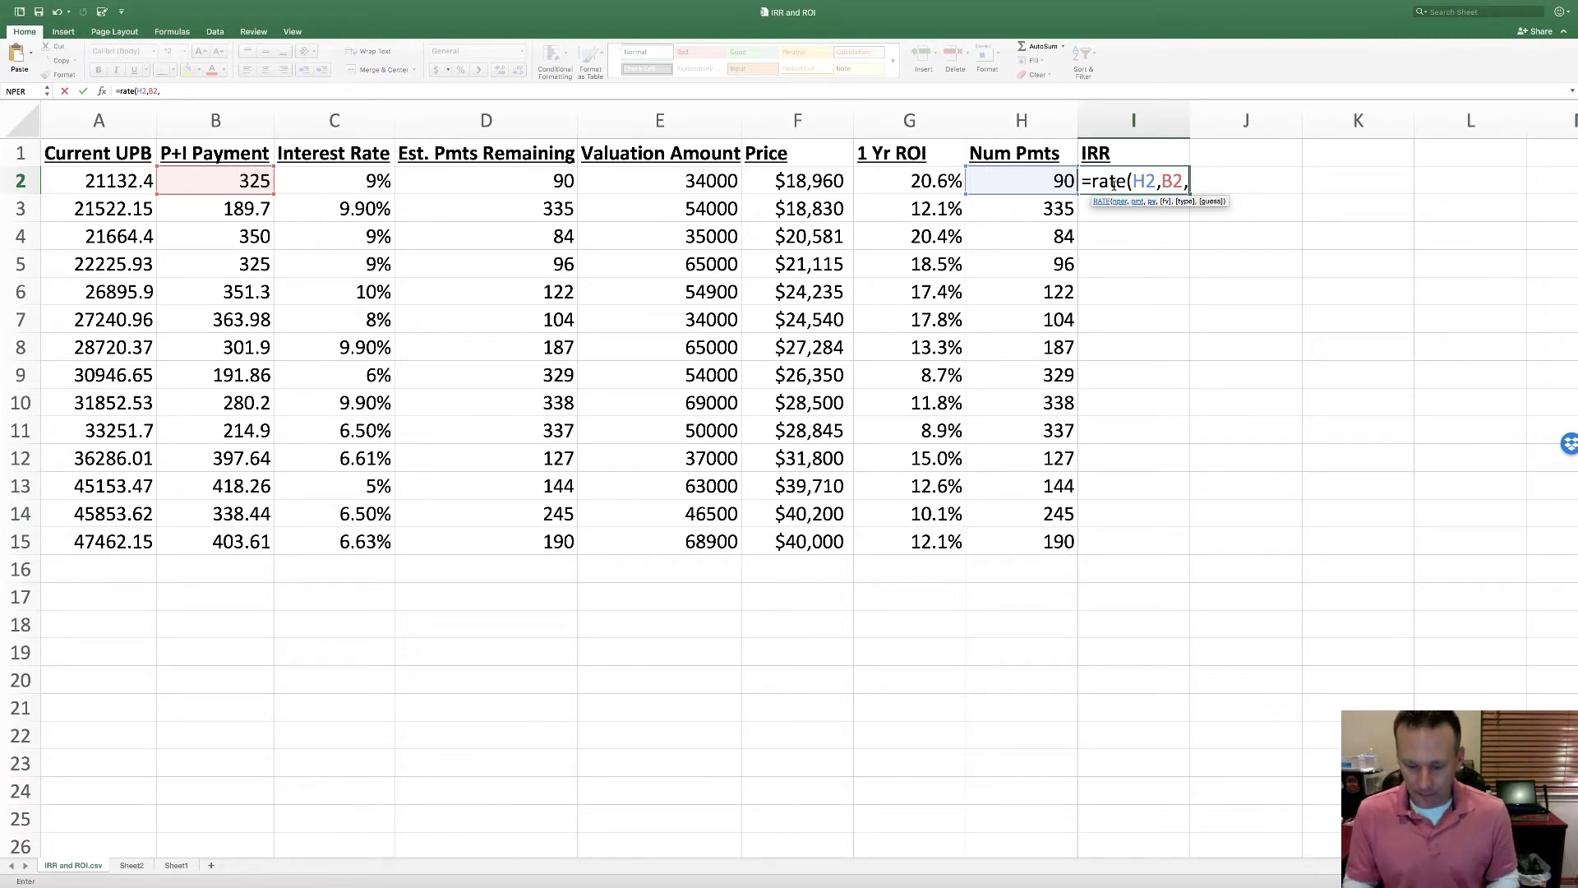
{"action": "type", "text": "-"}
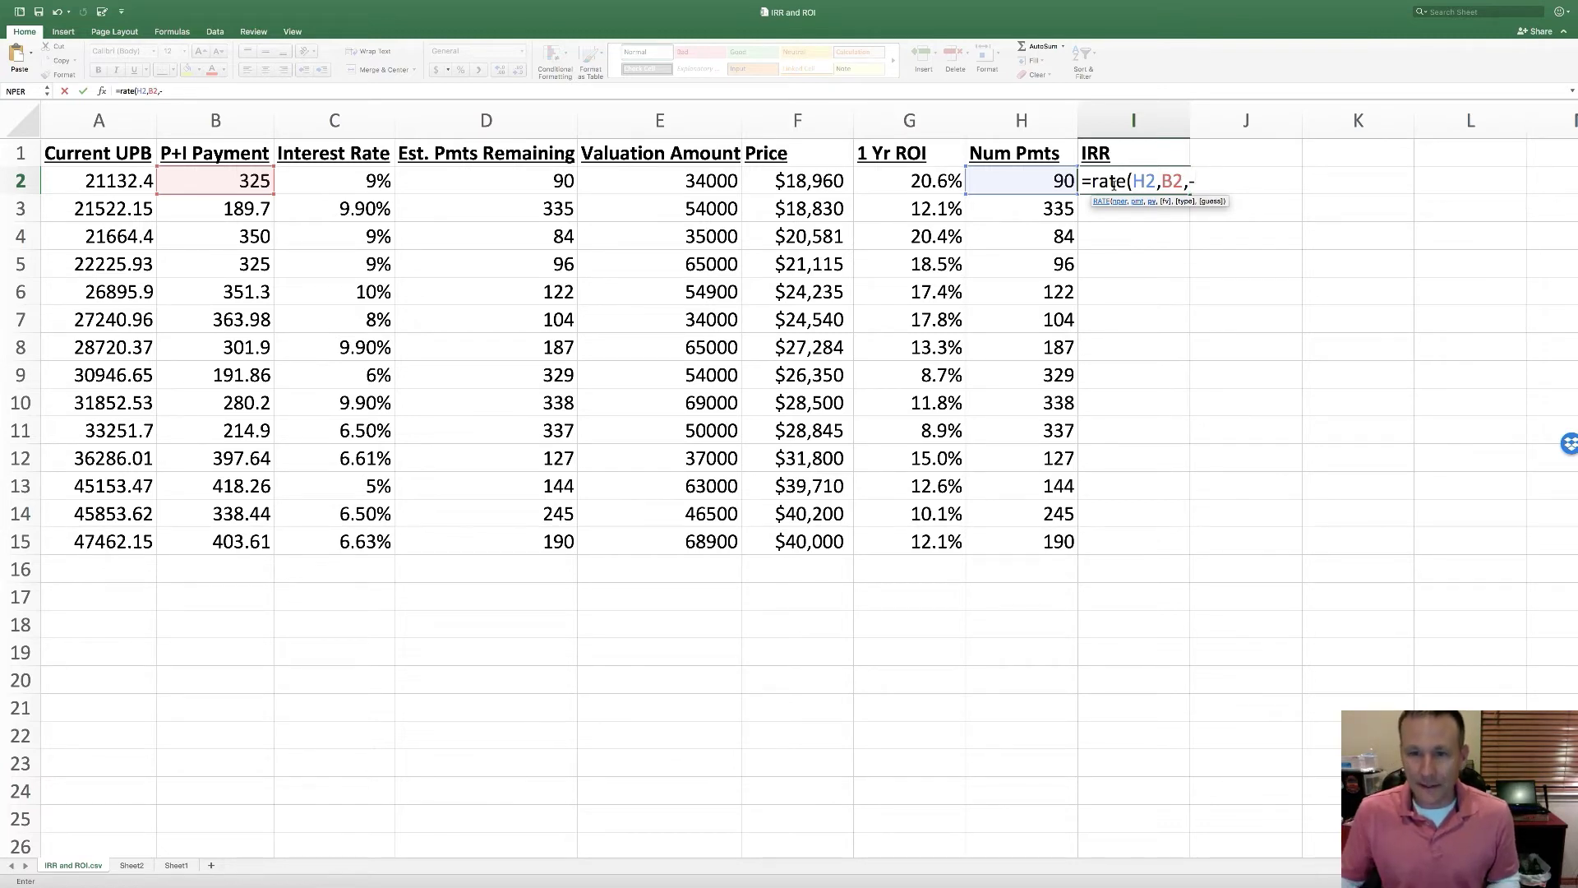
{"action": "left_click", "coordinate": [808, 179]}
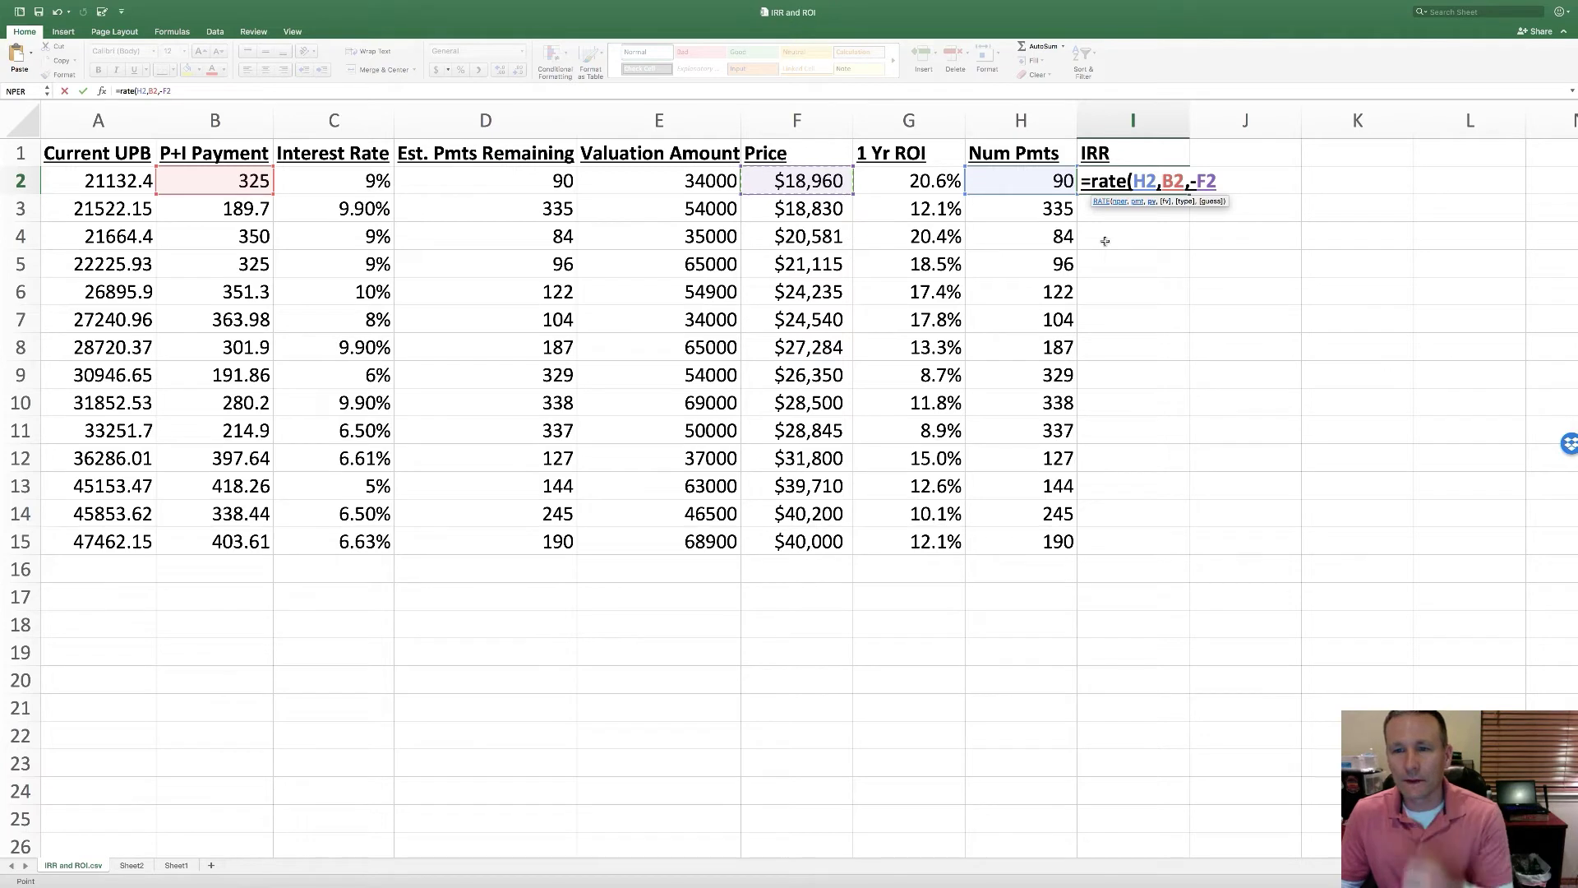
{"action": "type", "text": ")"}
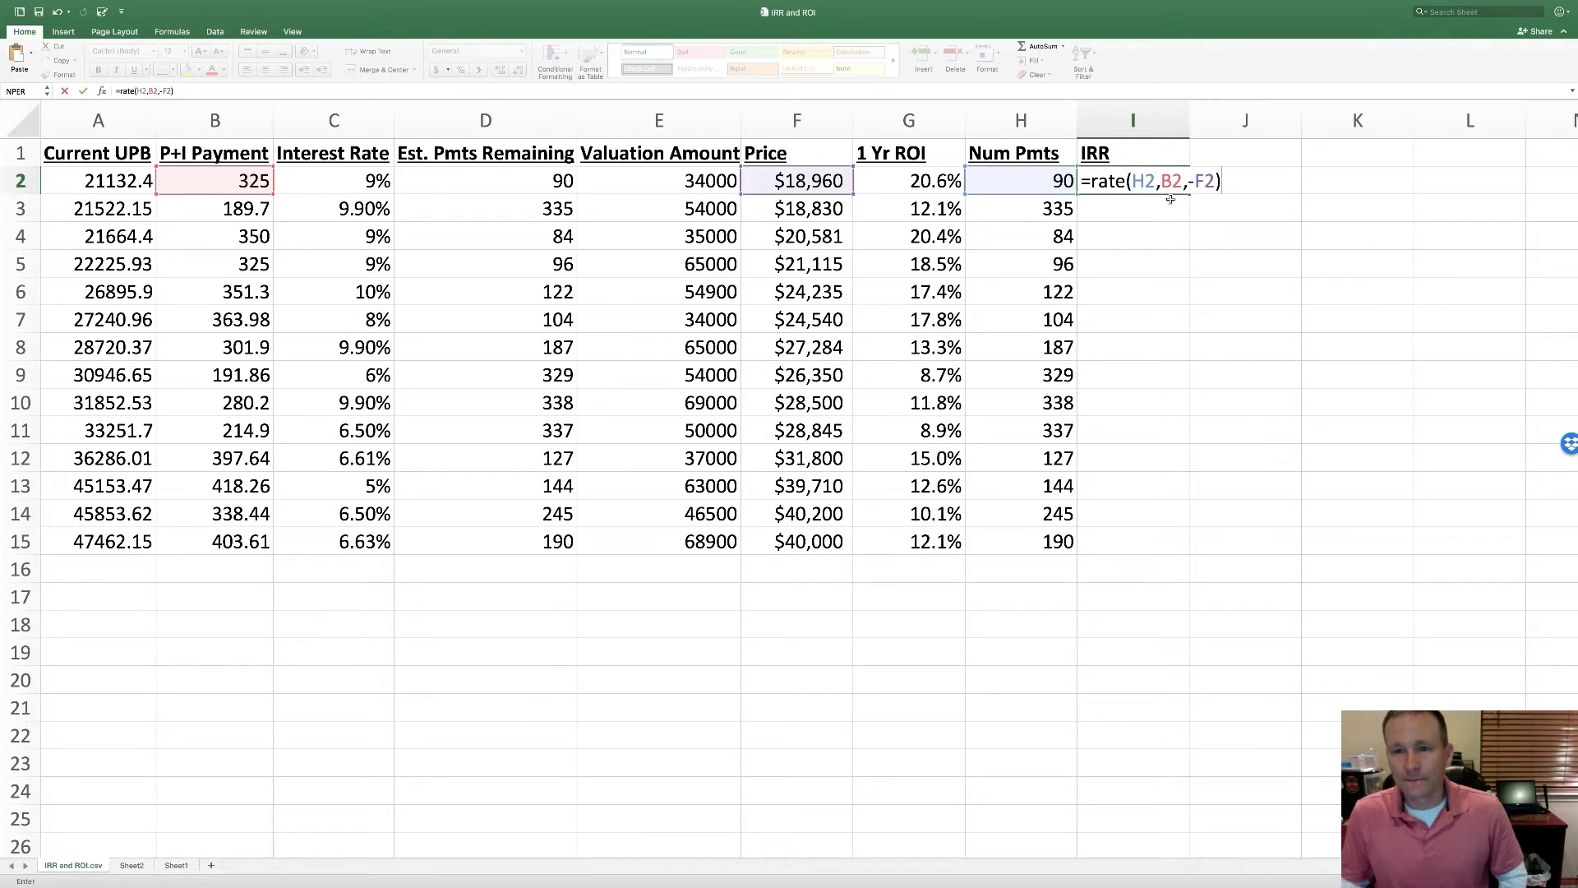
{"action": "key", "text": "Return"}
Annualize the I2 rate by changing the formula to =RATE(H2,B2,-F2)*12
{"action": "left_click", "coordinate": [1113, 174]}
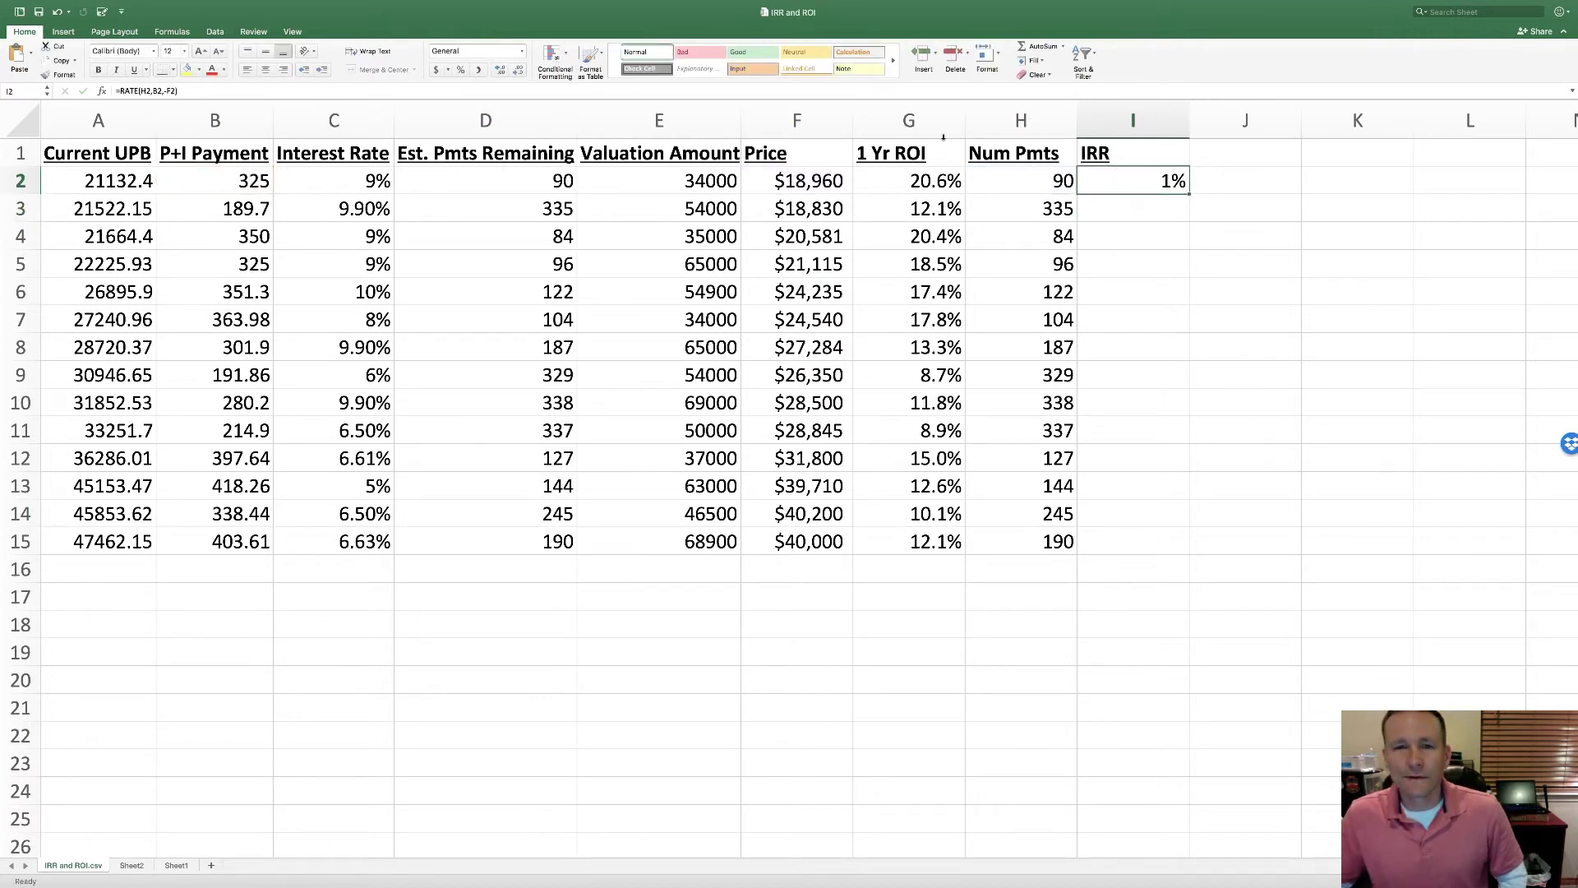
{"action": "left_click", "coordinate": [500, 69]}
{"action": "left_click", "coordinate": [500, 69]}
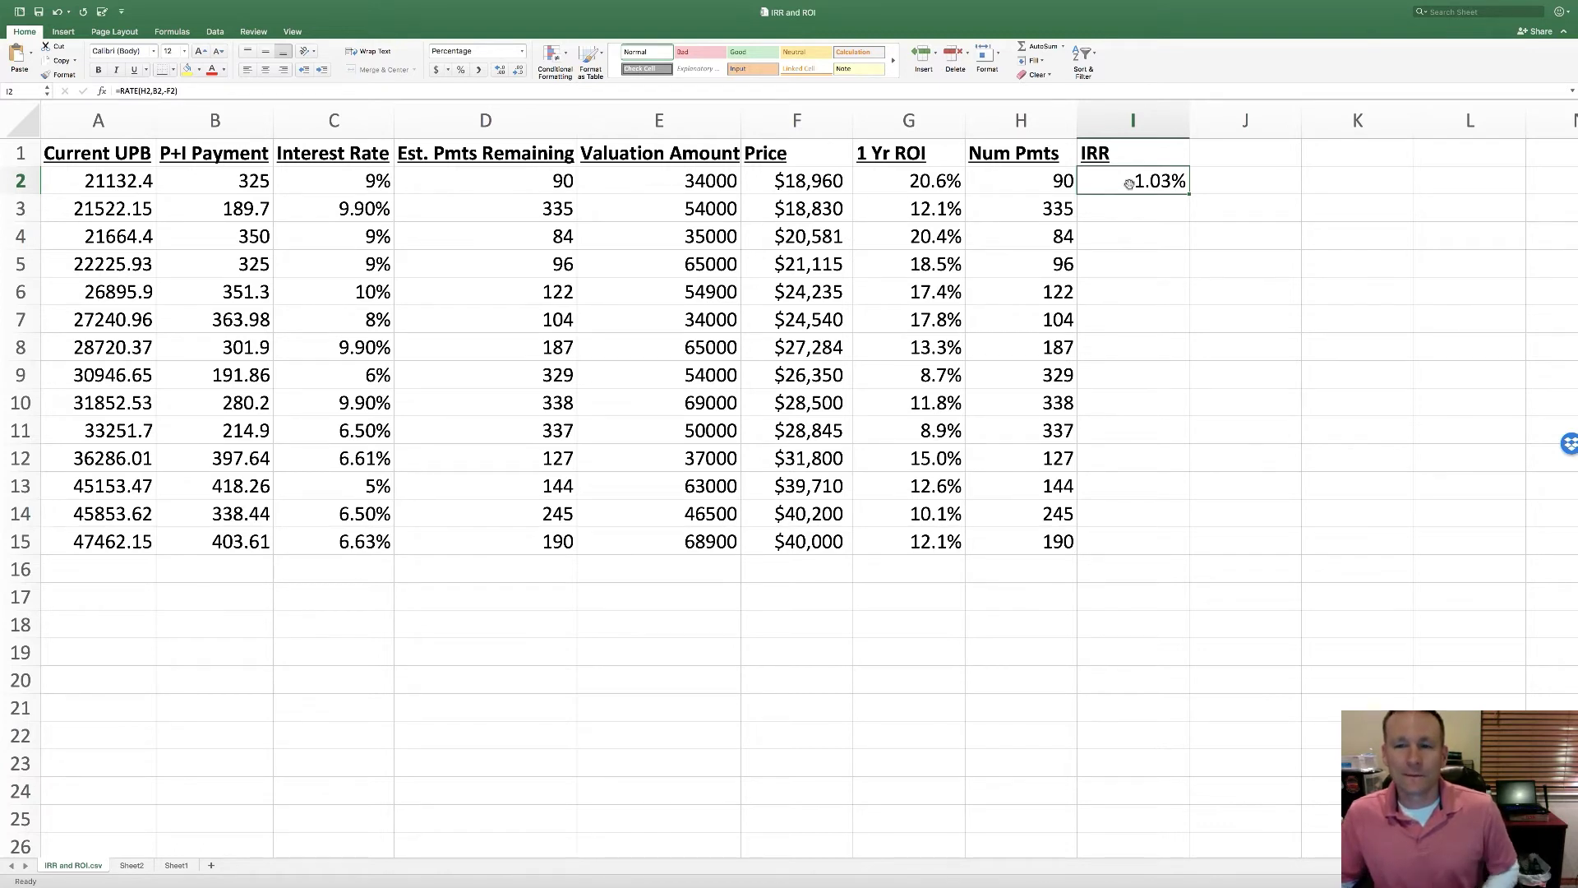
{"action": "left_click", "coordinate": [835, 93]}
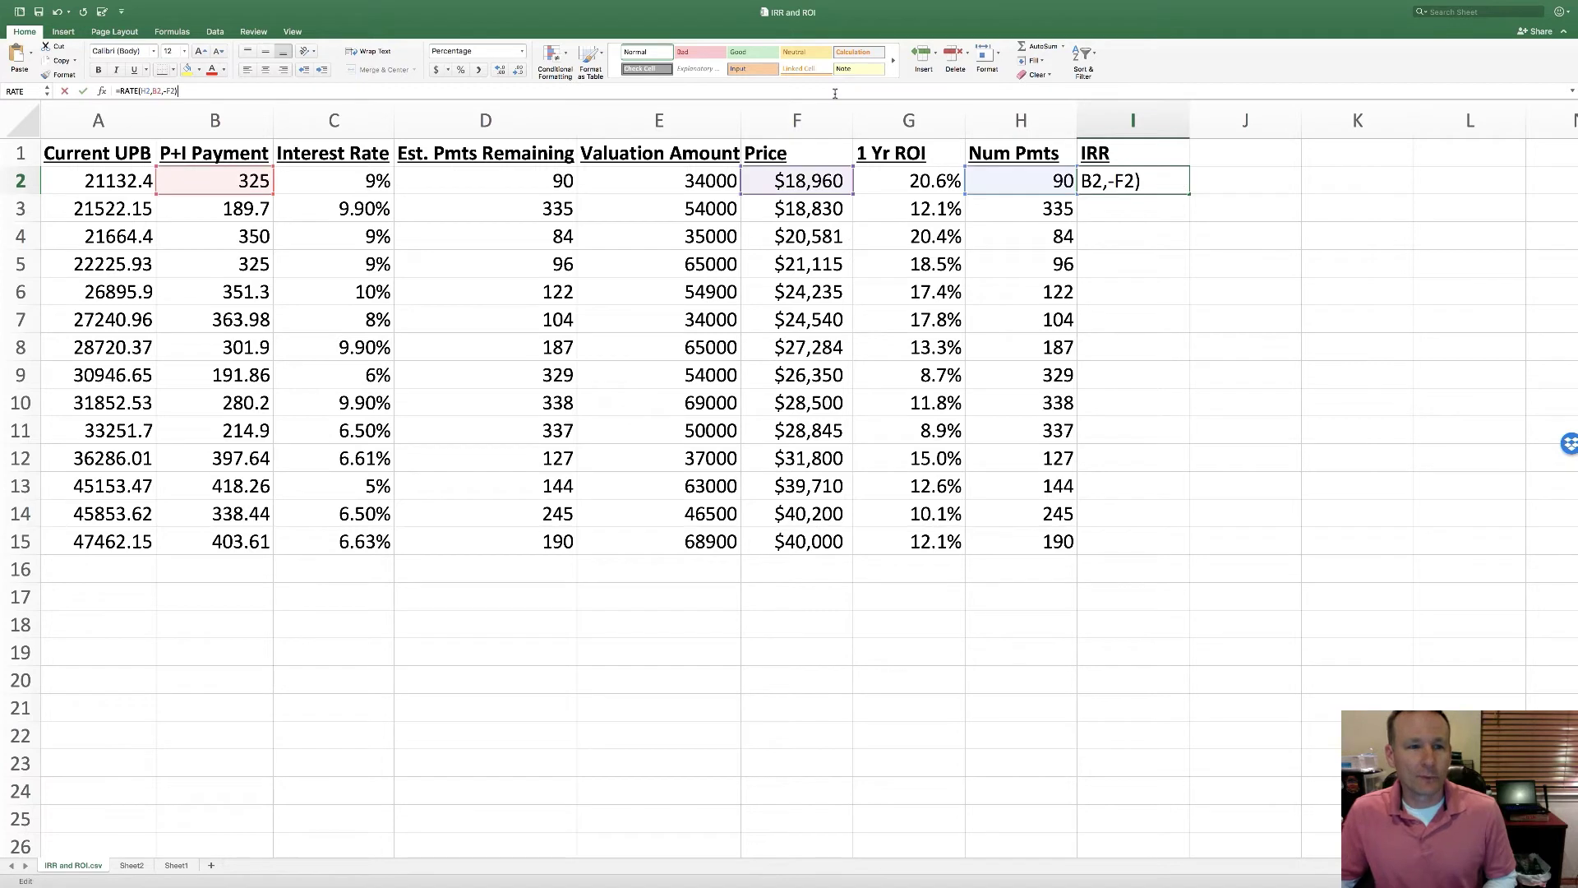
{"action": "type", "text": "*"}
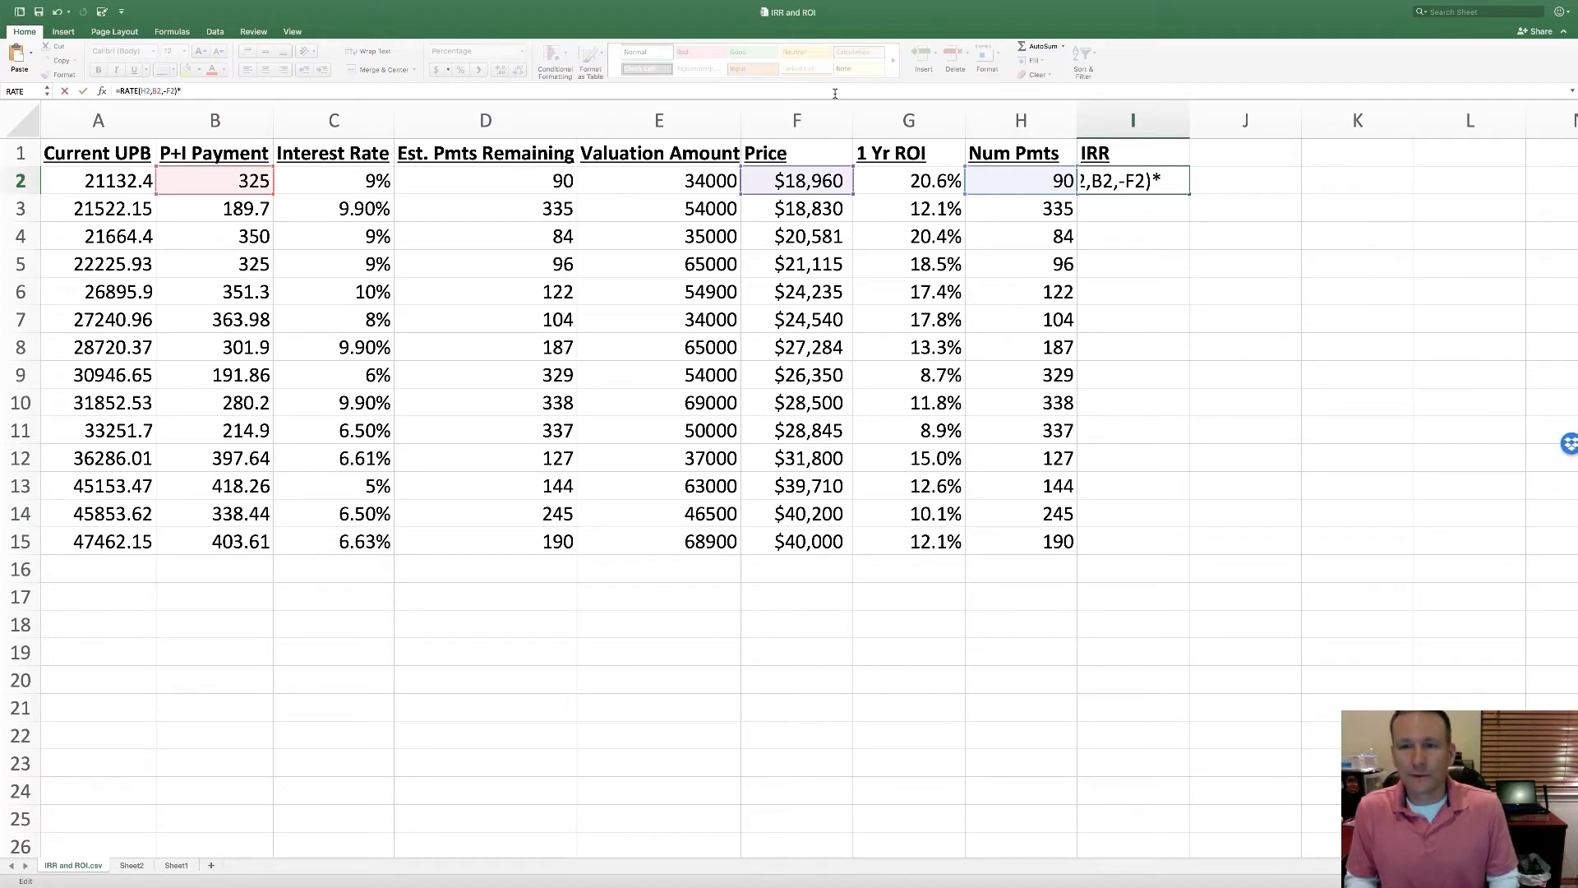
{"action": "type", "text": "12"}
{"action": "key", "text": "Return"}
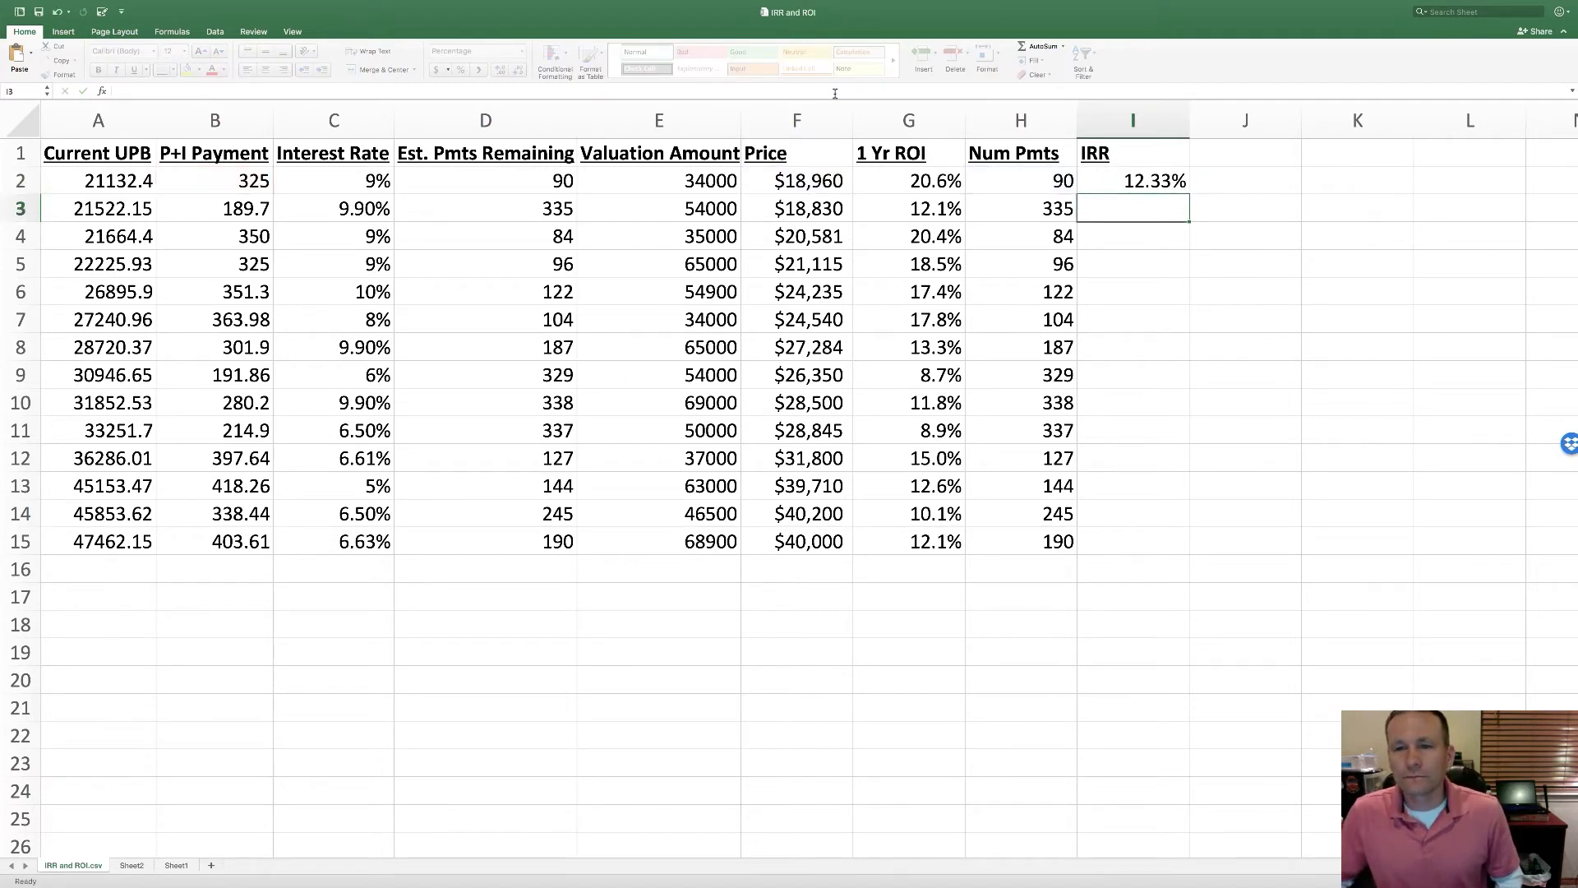
Fill the IRR formula down to I15 and show it as one-decimal percentages
{"action": "left_click", "coordinate": [1161, 189]}
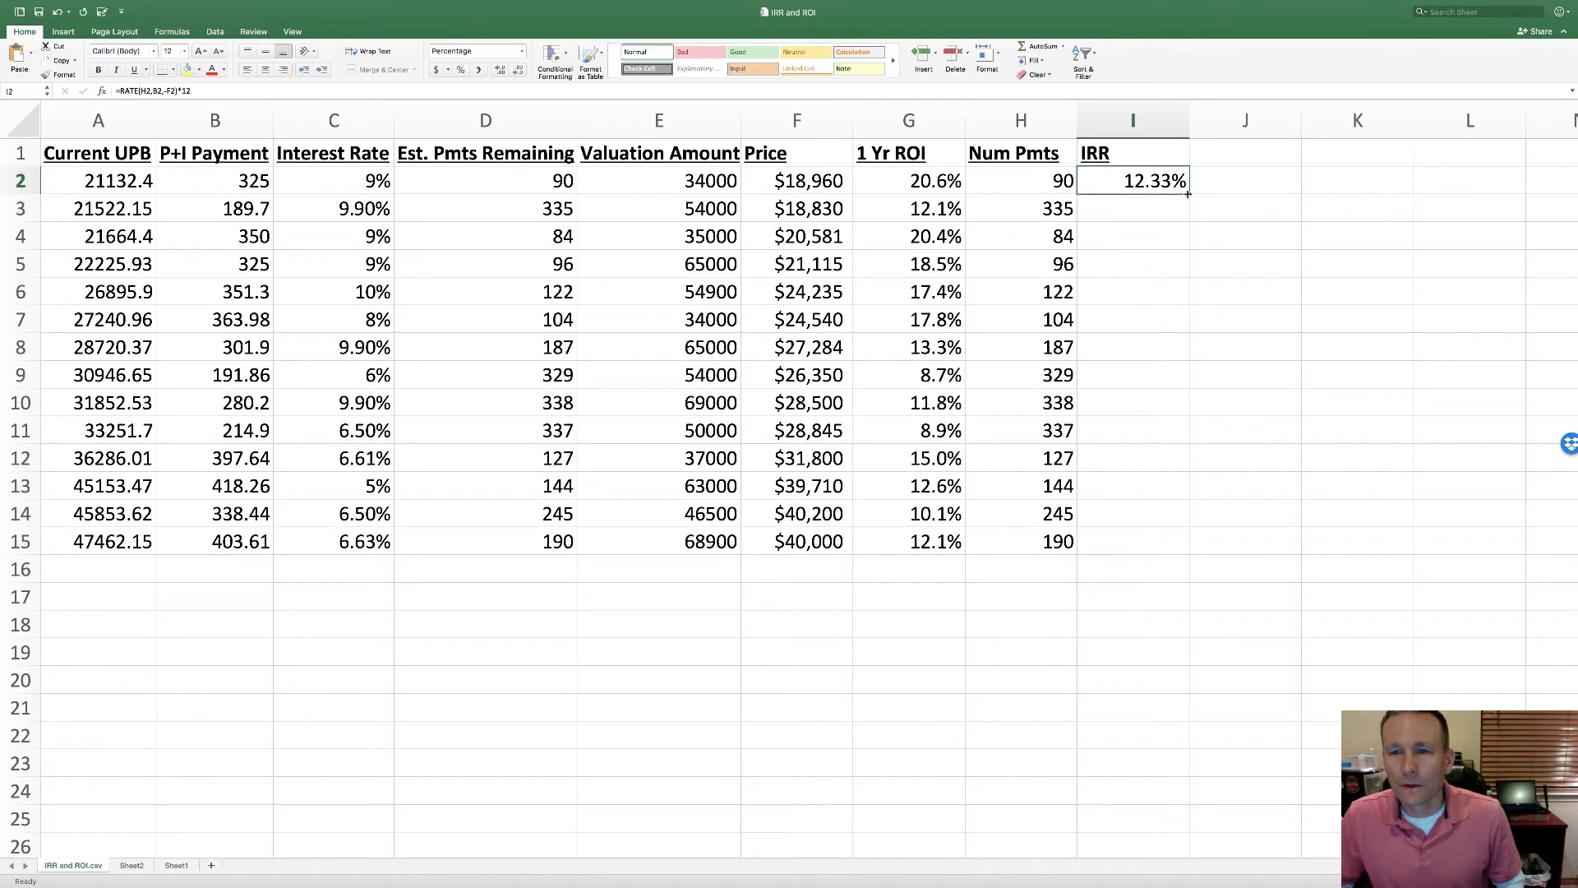
{"action": "left_click_drag", "start_coordinate": [1190, 194], "coordinate": [1136, 545]}
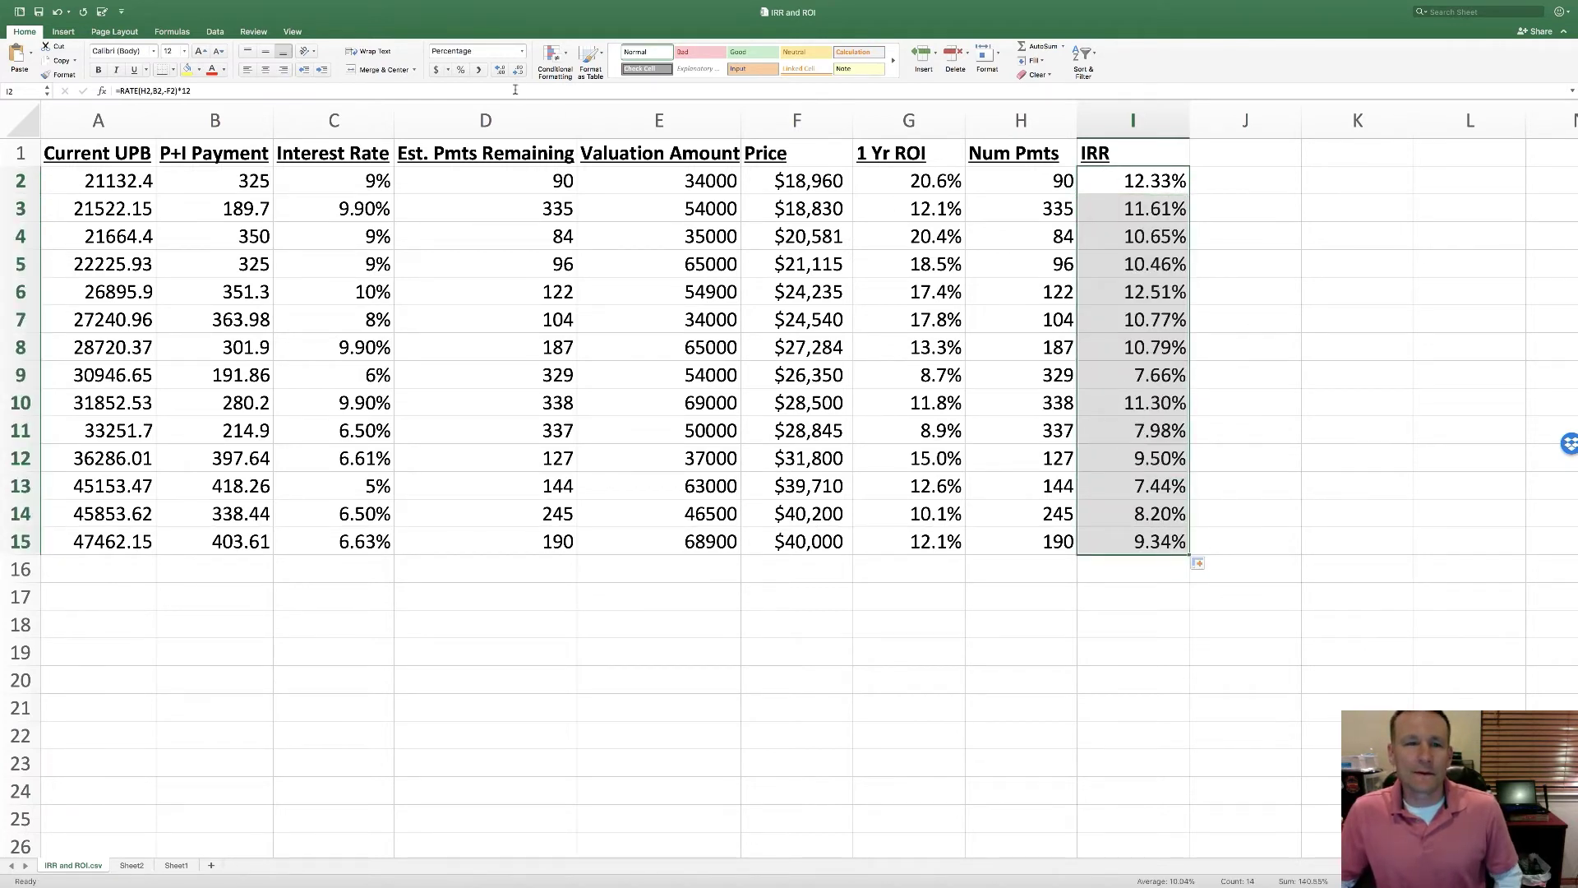
{"action": "left_click", "coordinate": [499, 71]}
{"action": "left_click", "coordinate": [519, 77]}
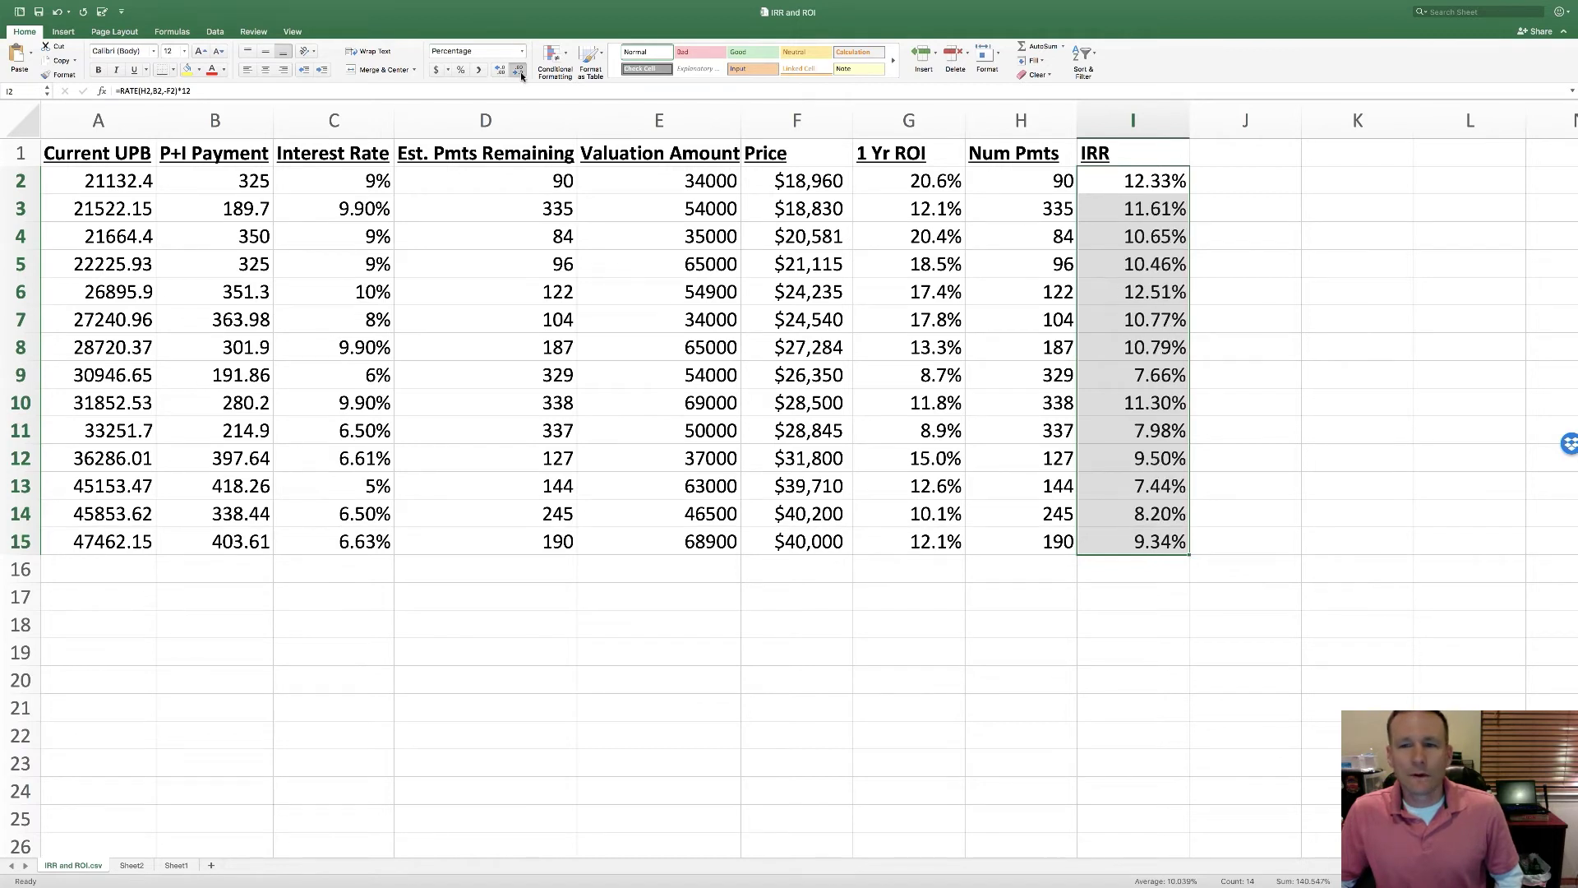
{"action": "left_click", "coordinate": [519, 77]}
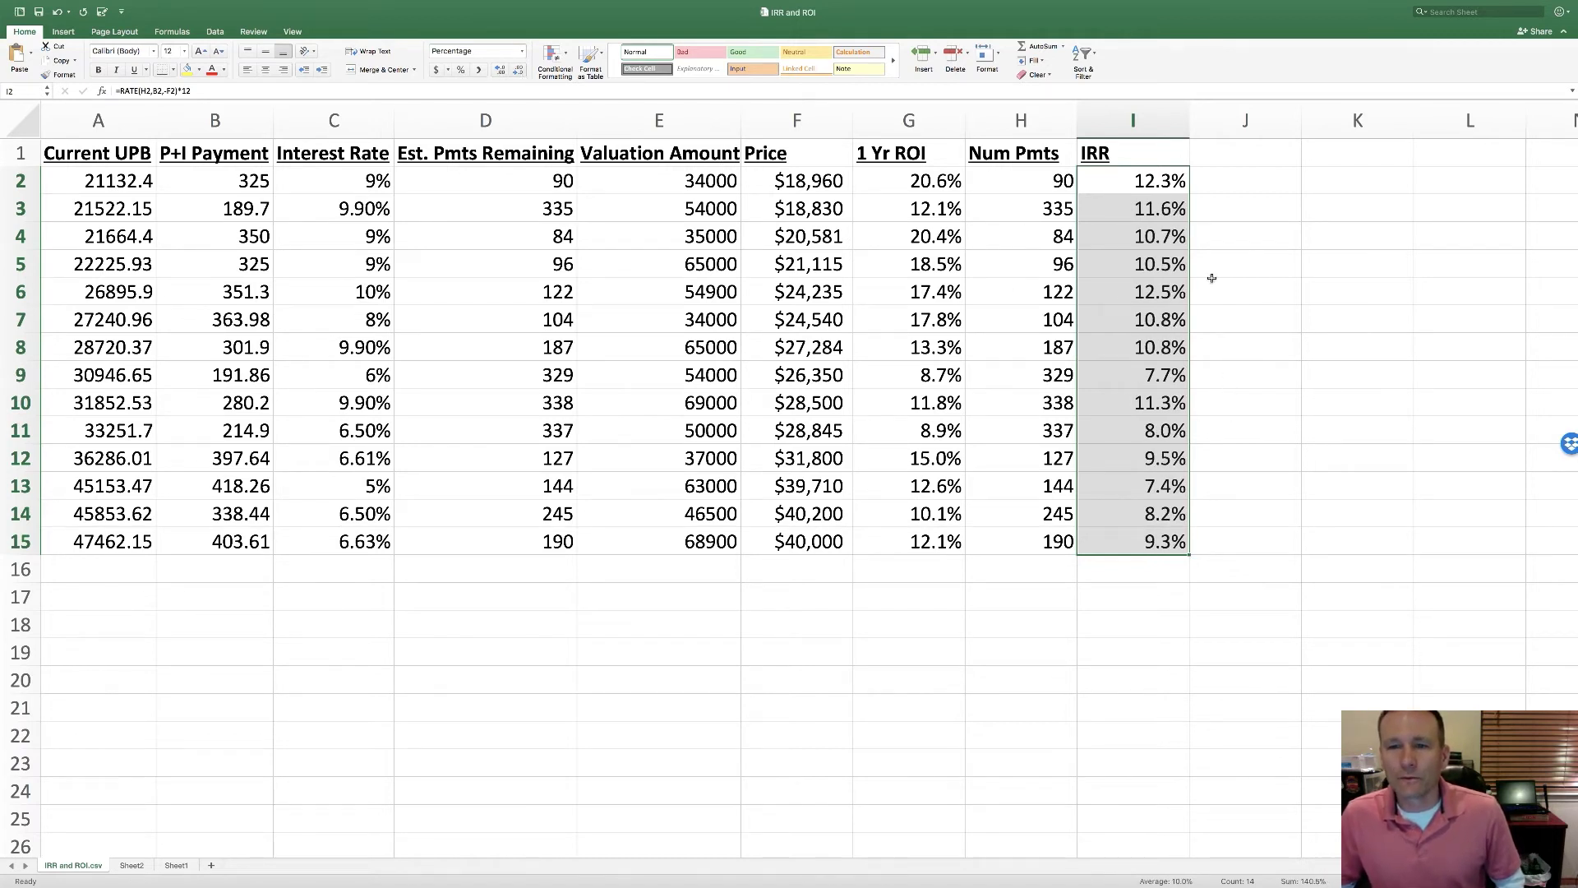
{"action": "left_click", "coordinate": [1122, 188]}
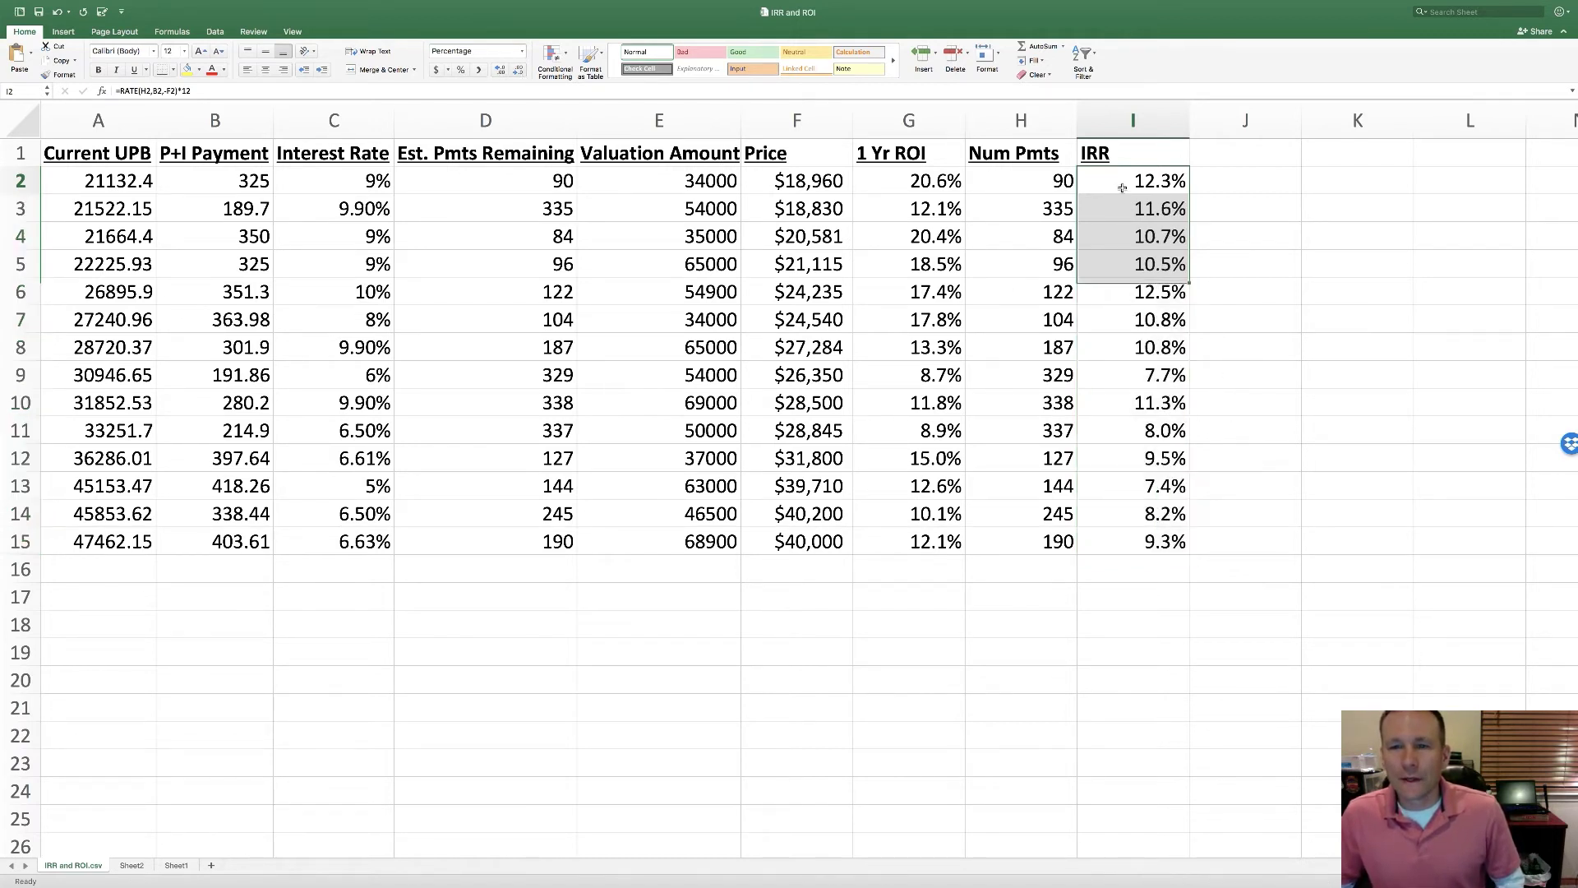
{"action": "left_click", "coordinate": [908, 180]}
{"action": "key", "text": "Right"}
{"action": "key", "text": "Right"}
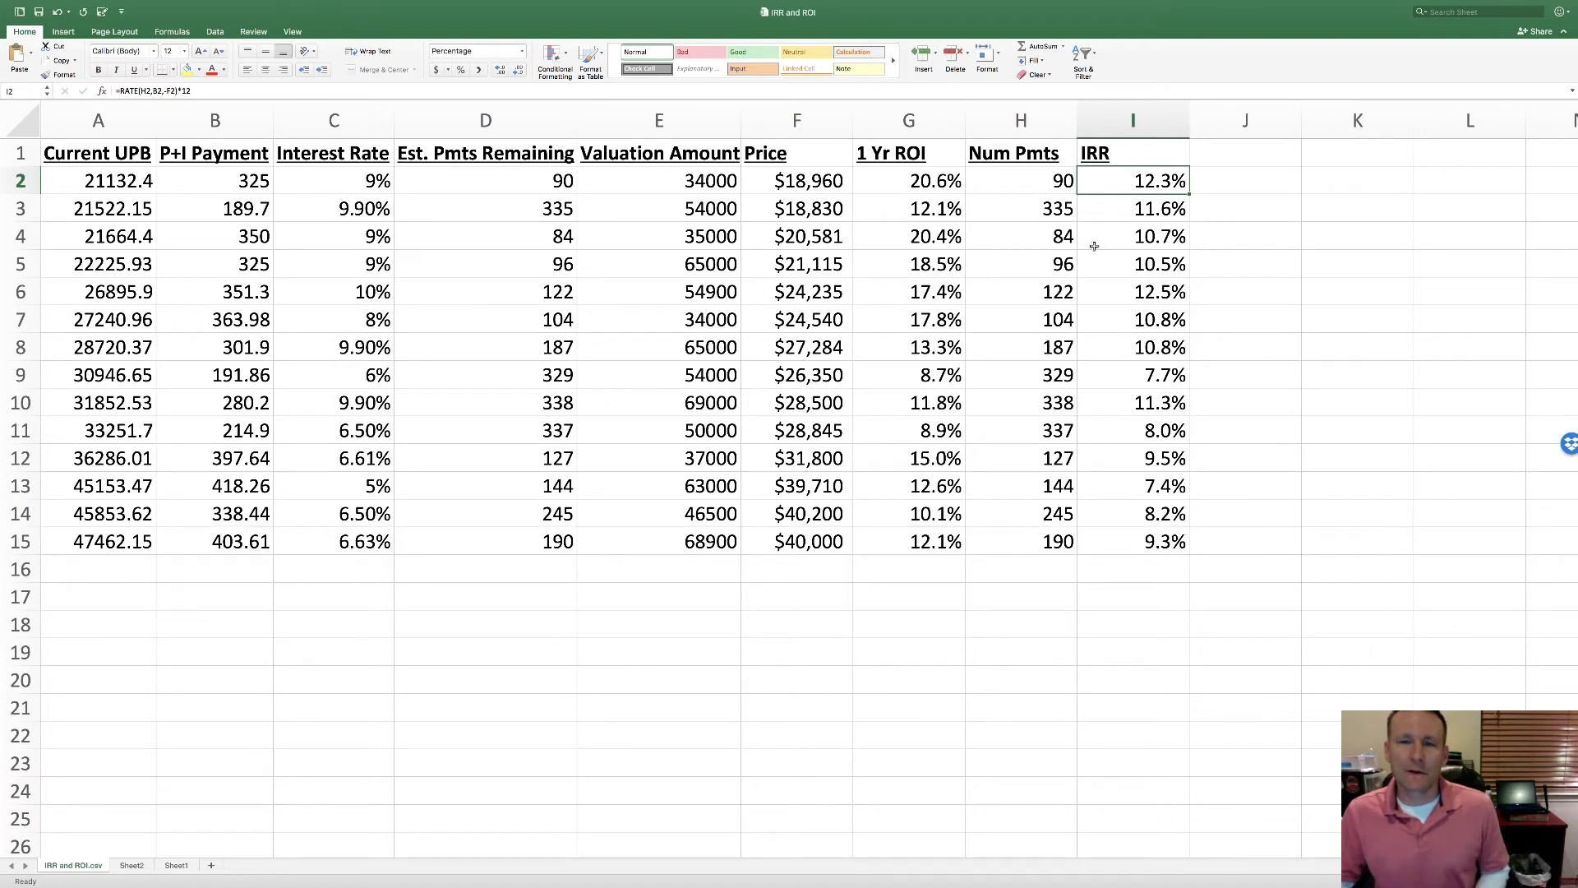
Check the ROI, Num Pmts and IRR formulas, confirming row 5's =RATE(H5,B5,-F5)*12 gives 10.5%
{"action": "left_click", "coordinate": [926, 180]}
{"action": "left_click", "coordinate": [1042, 183]}
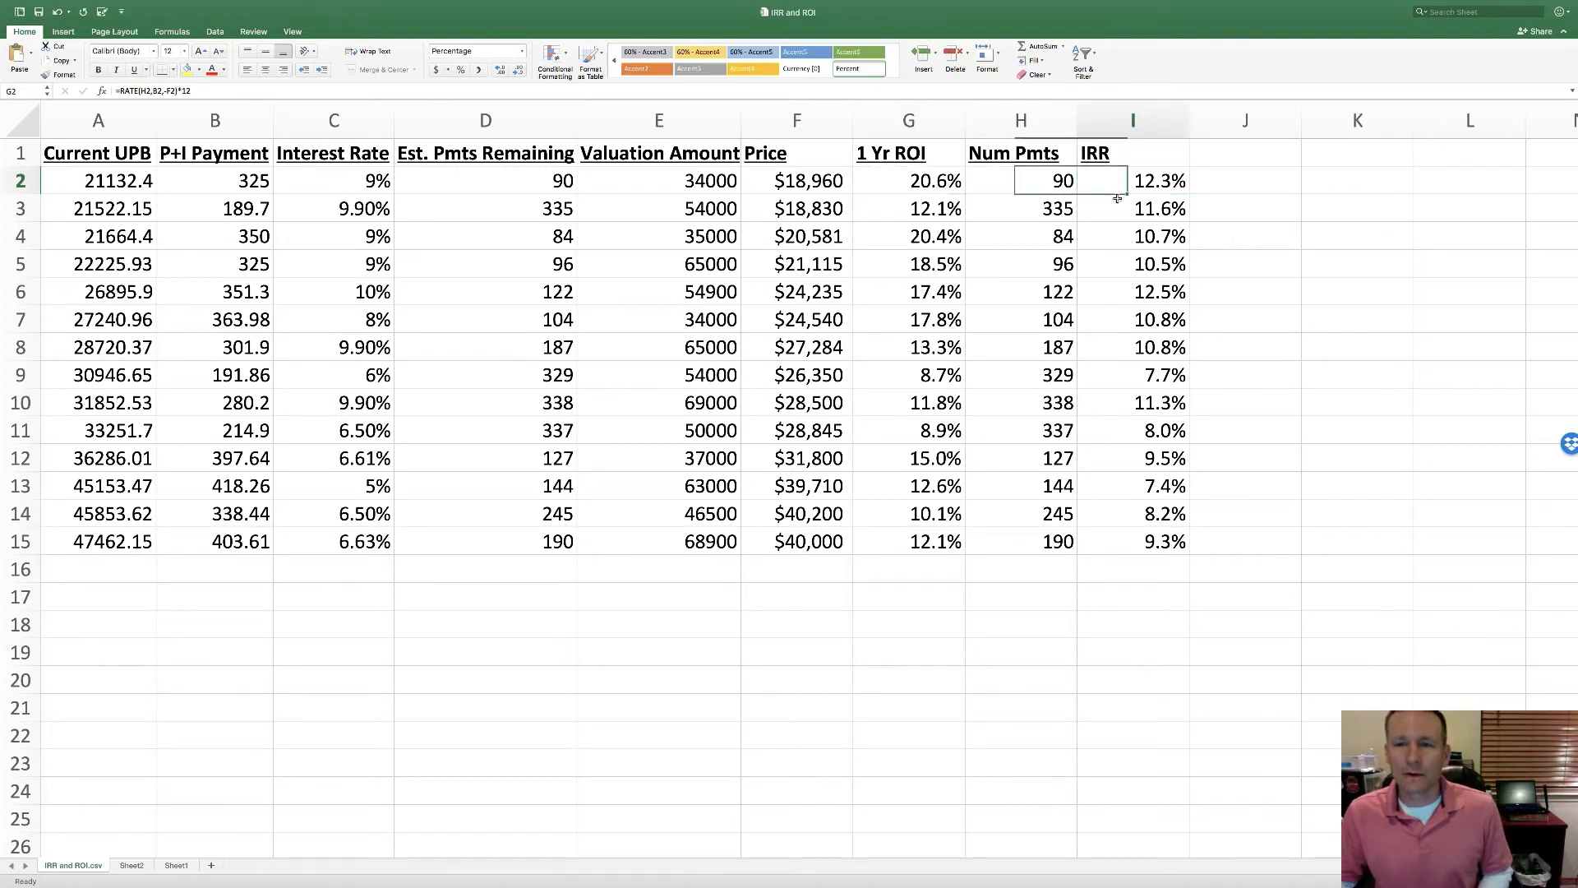
{"action": "left_click", "coordinate": [1085, 189]}
{"action": "left_click", "coordinate": [1042, 187]}
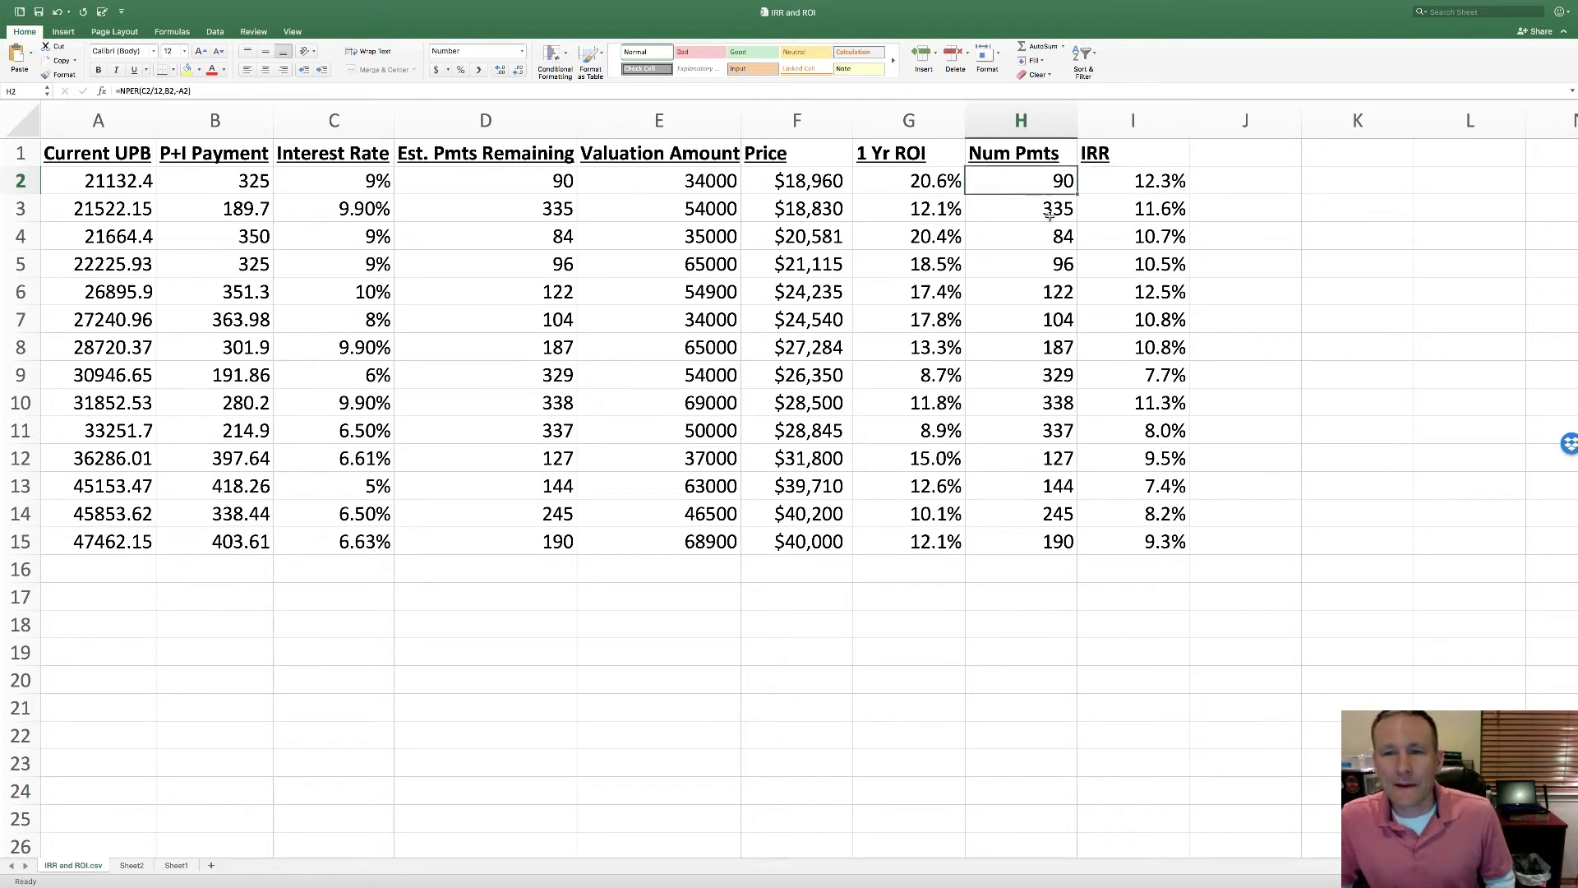
{"action": "left_click", "coordinate": [1041, 223]}
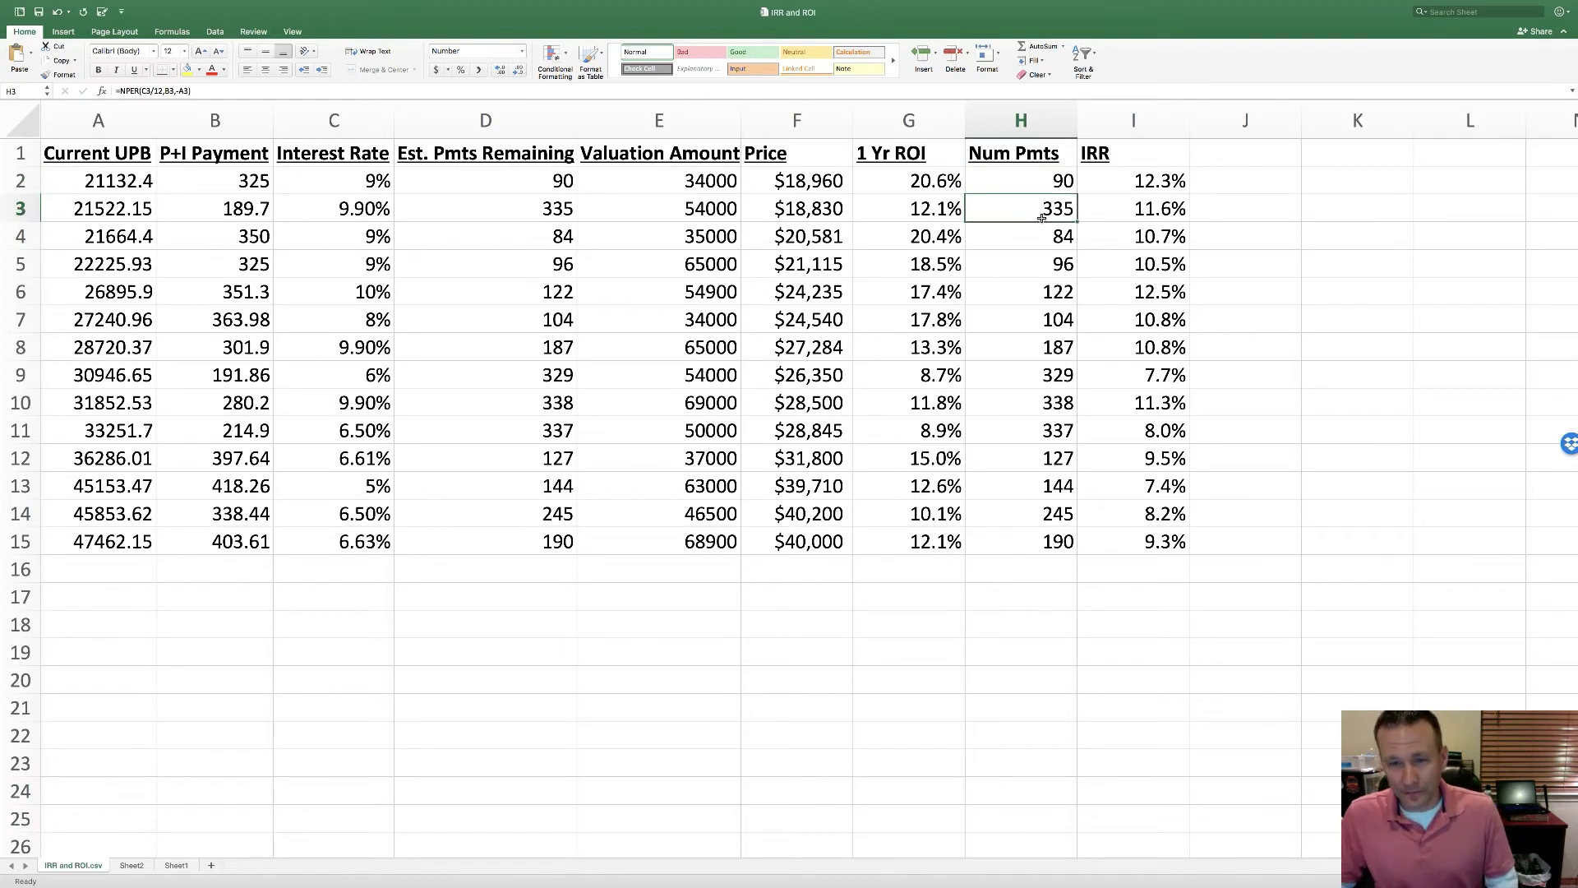
{"action": "left_click", "coordinate": [937, 214]}
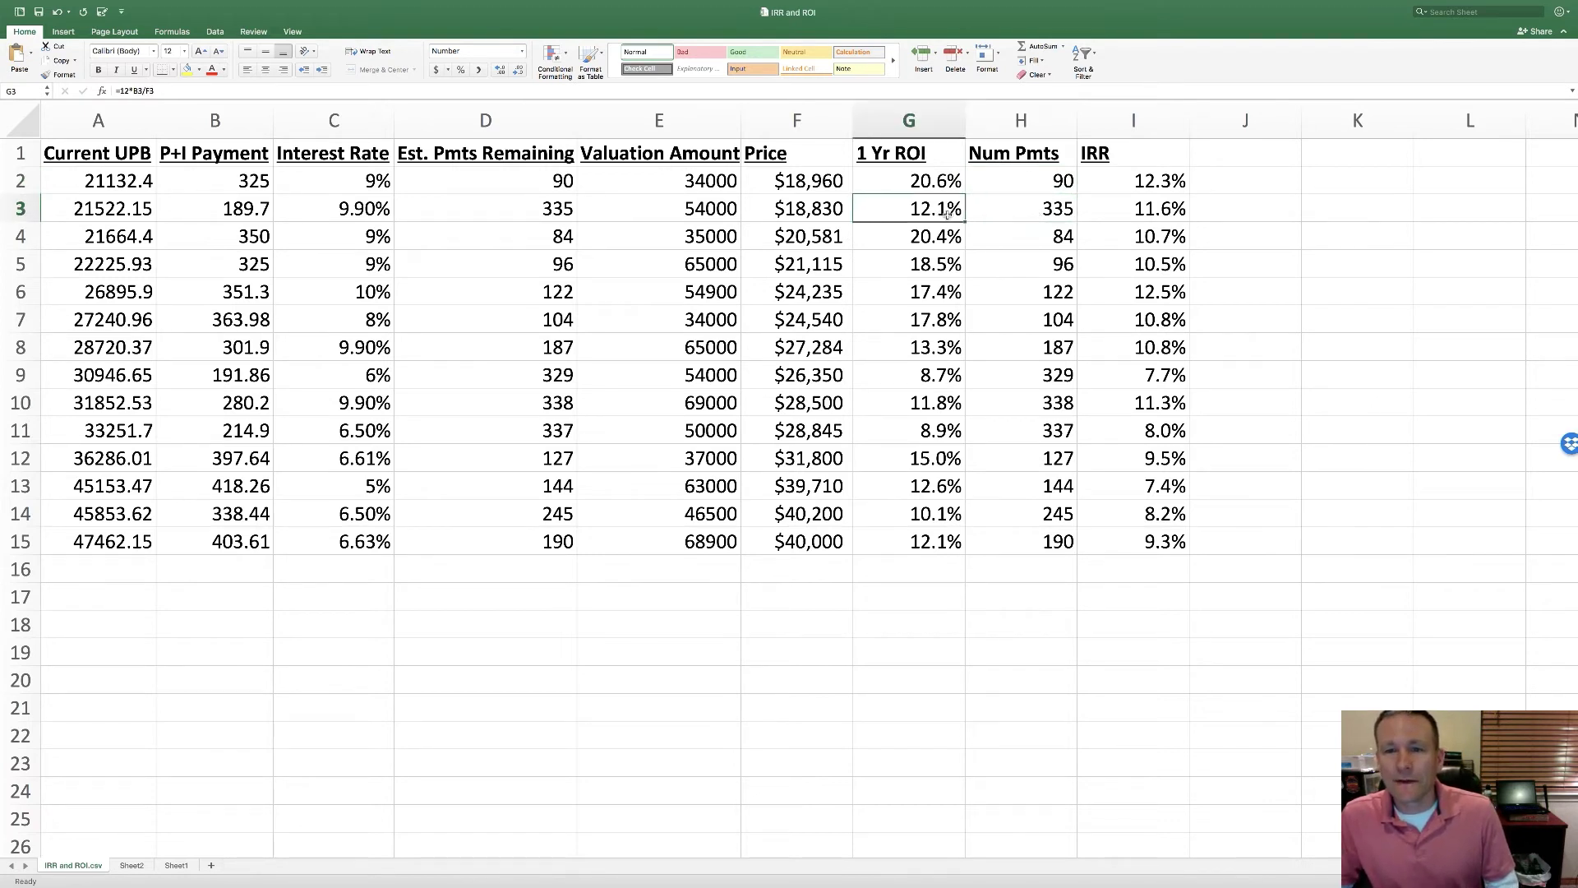
{"action": "left_click", "coordinate": [1138, 216]}
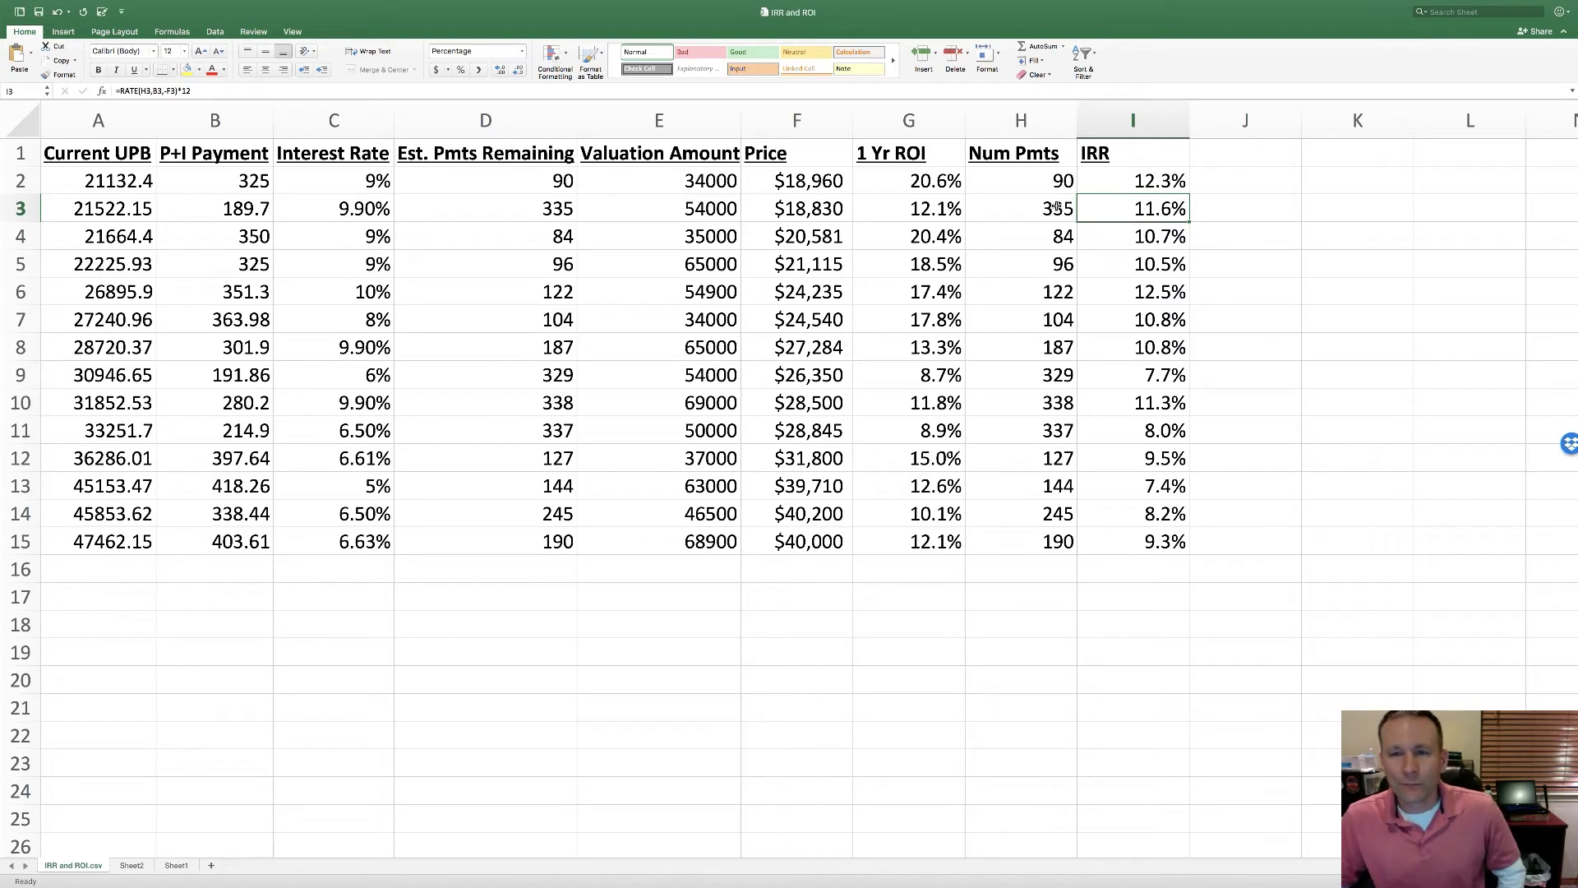
{"action": "left_click", "coordinate": [1120, 125]}
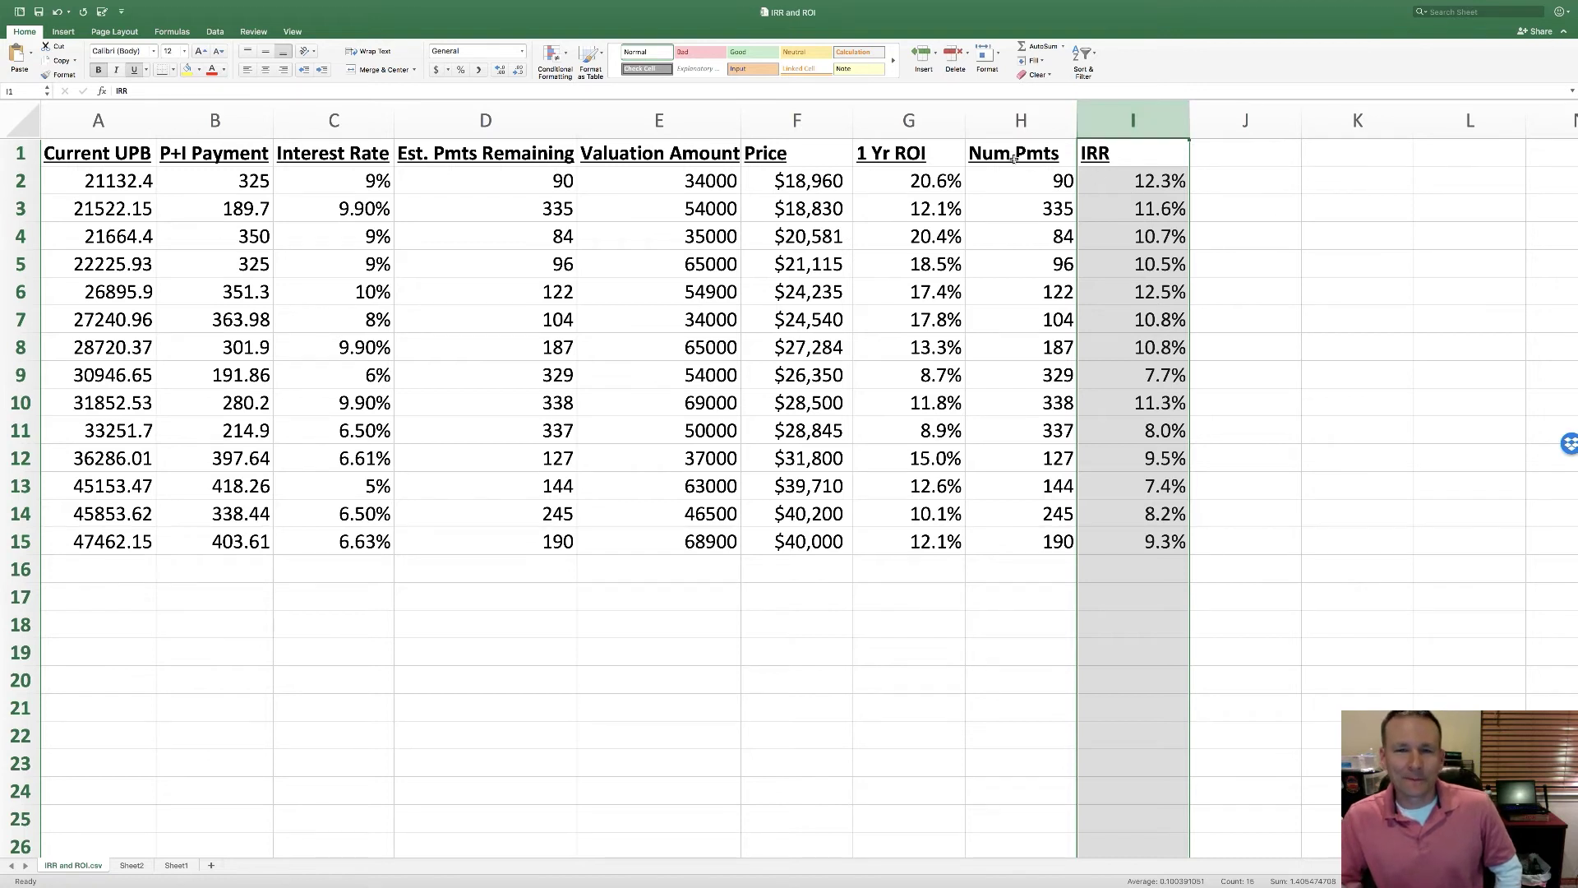
{"action": "left_click", "coordinate": [1122, 264]}
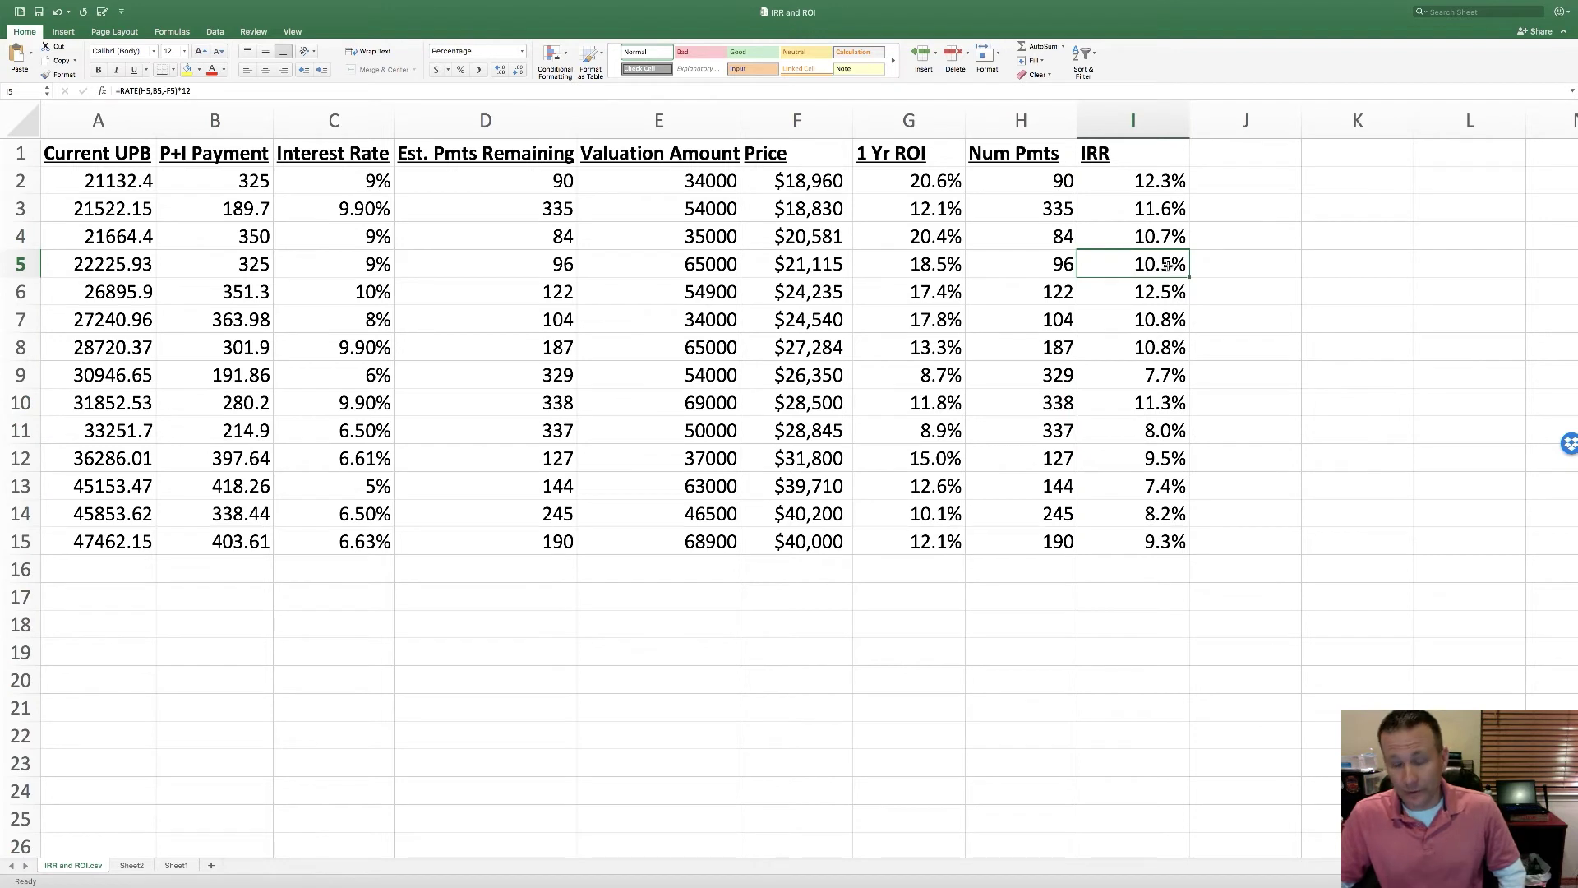
{"action": "left_click", "coordinate": [1238, 155]}
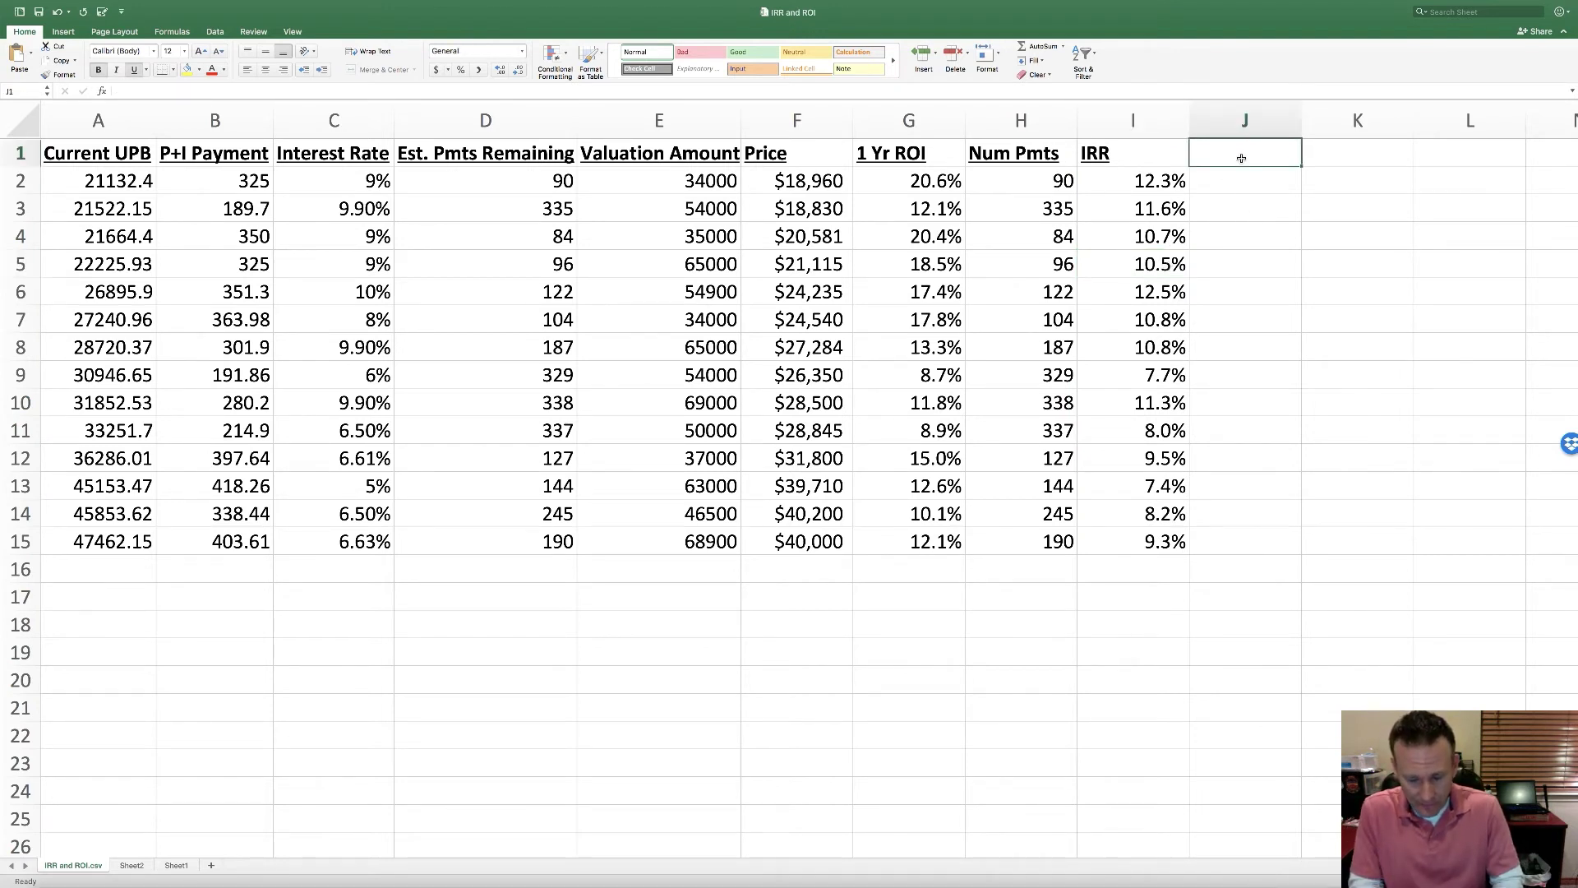
Title J1 '%UPB' and enter =F2/A2 in J2
{"action": "type", "text": "%UPB"}
{"action": "key", "text": "Return"}
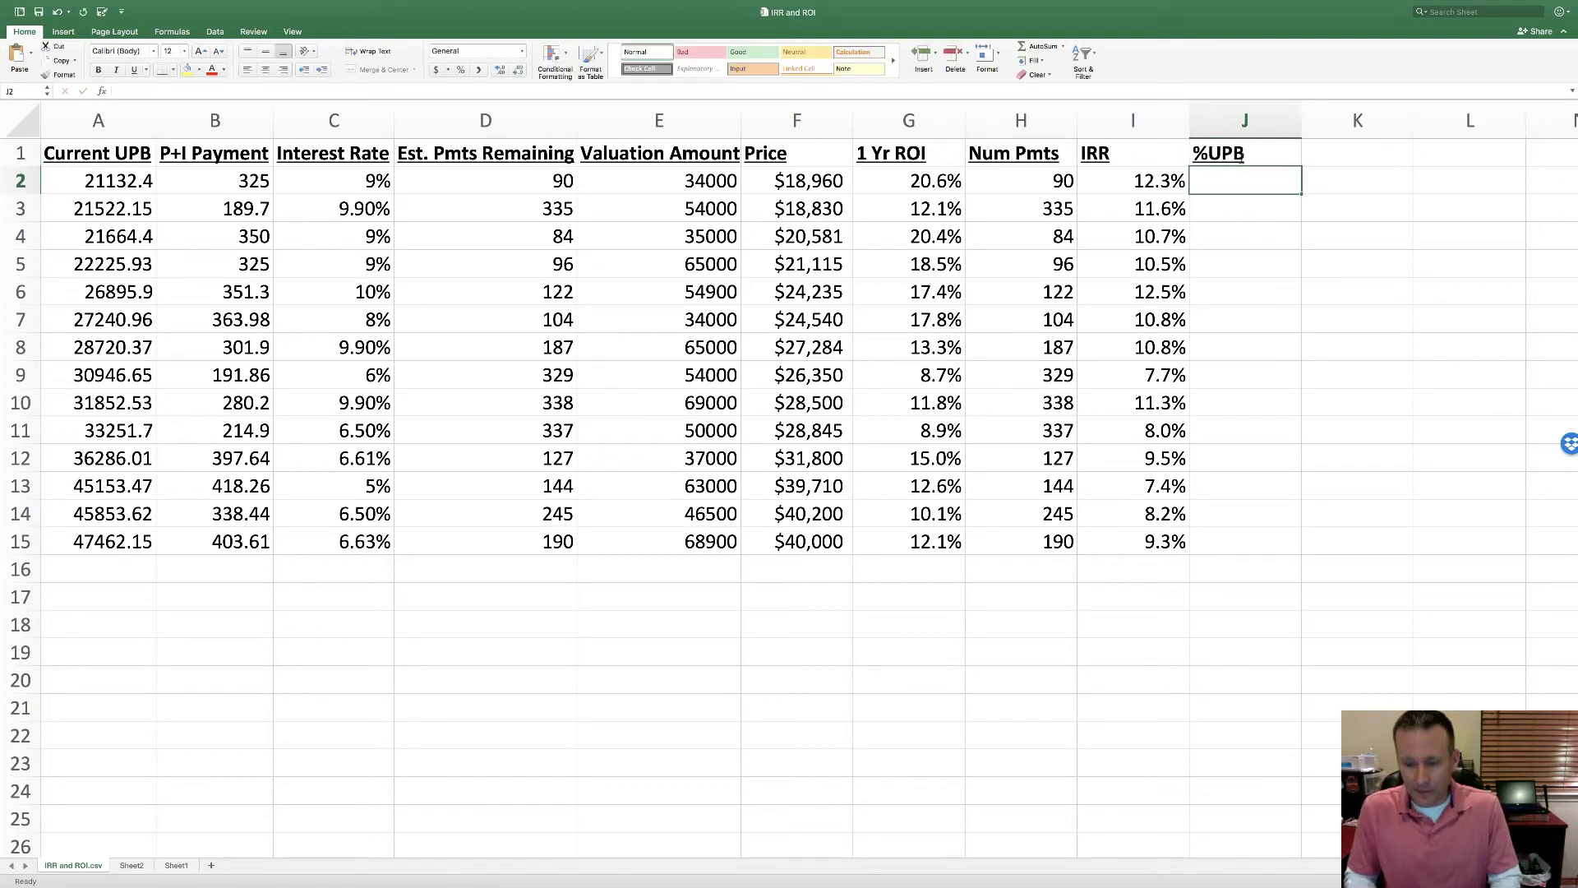
{"action": "type", "text": "="}
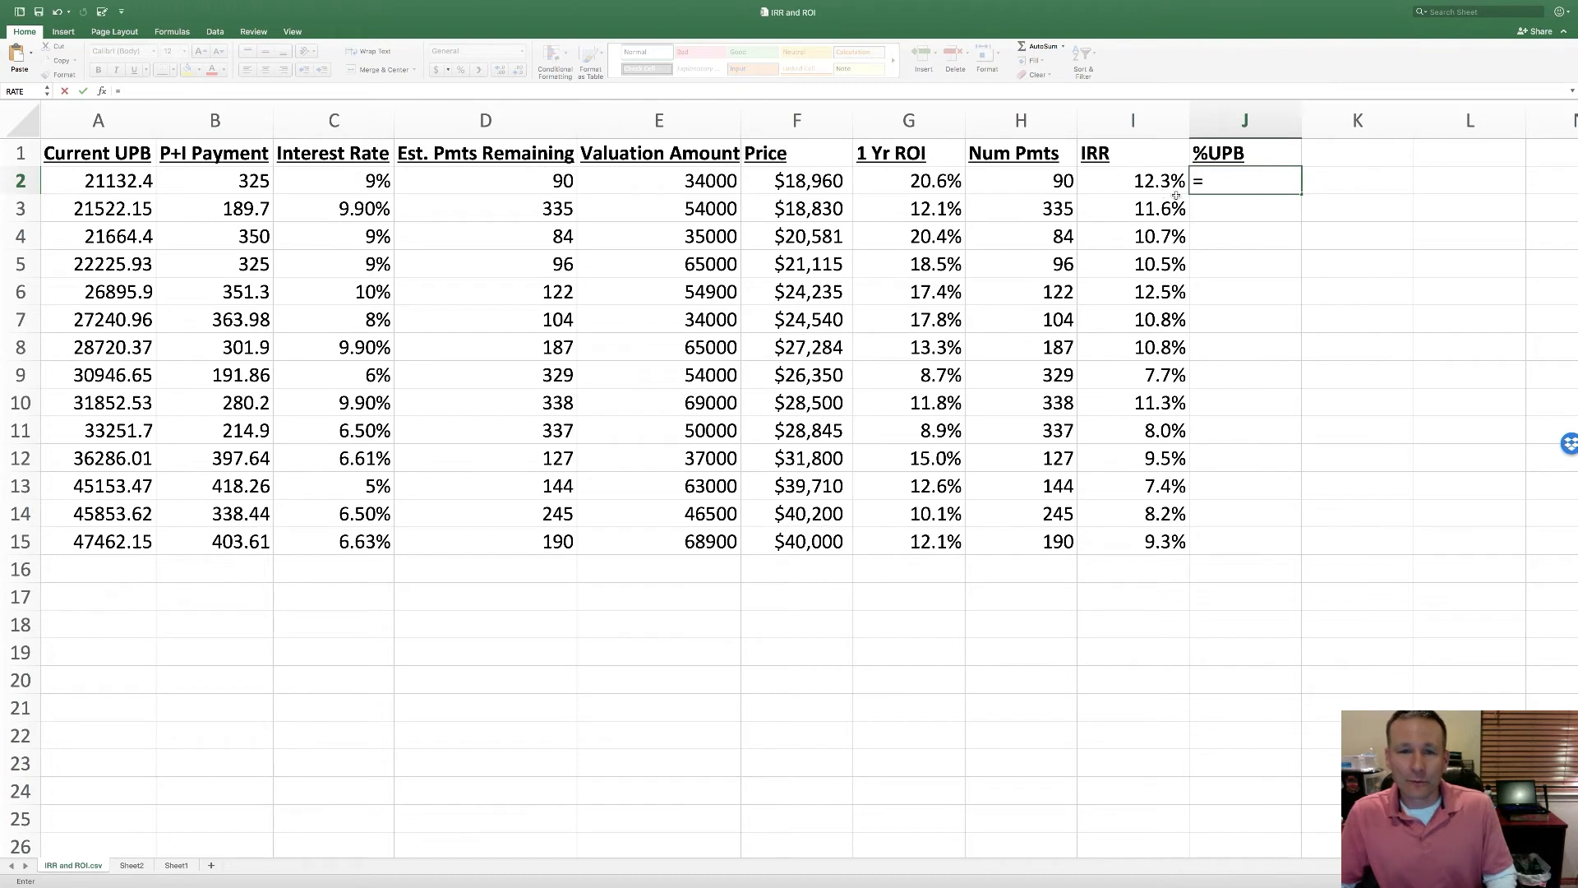
{"action": "left_click", "coordinate": [766, 182]}
{"action": "type", "text": "/"}
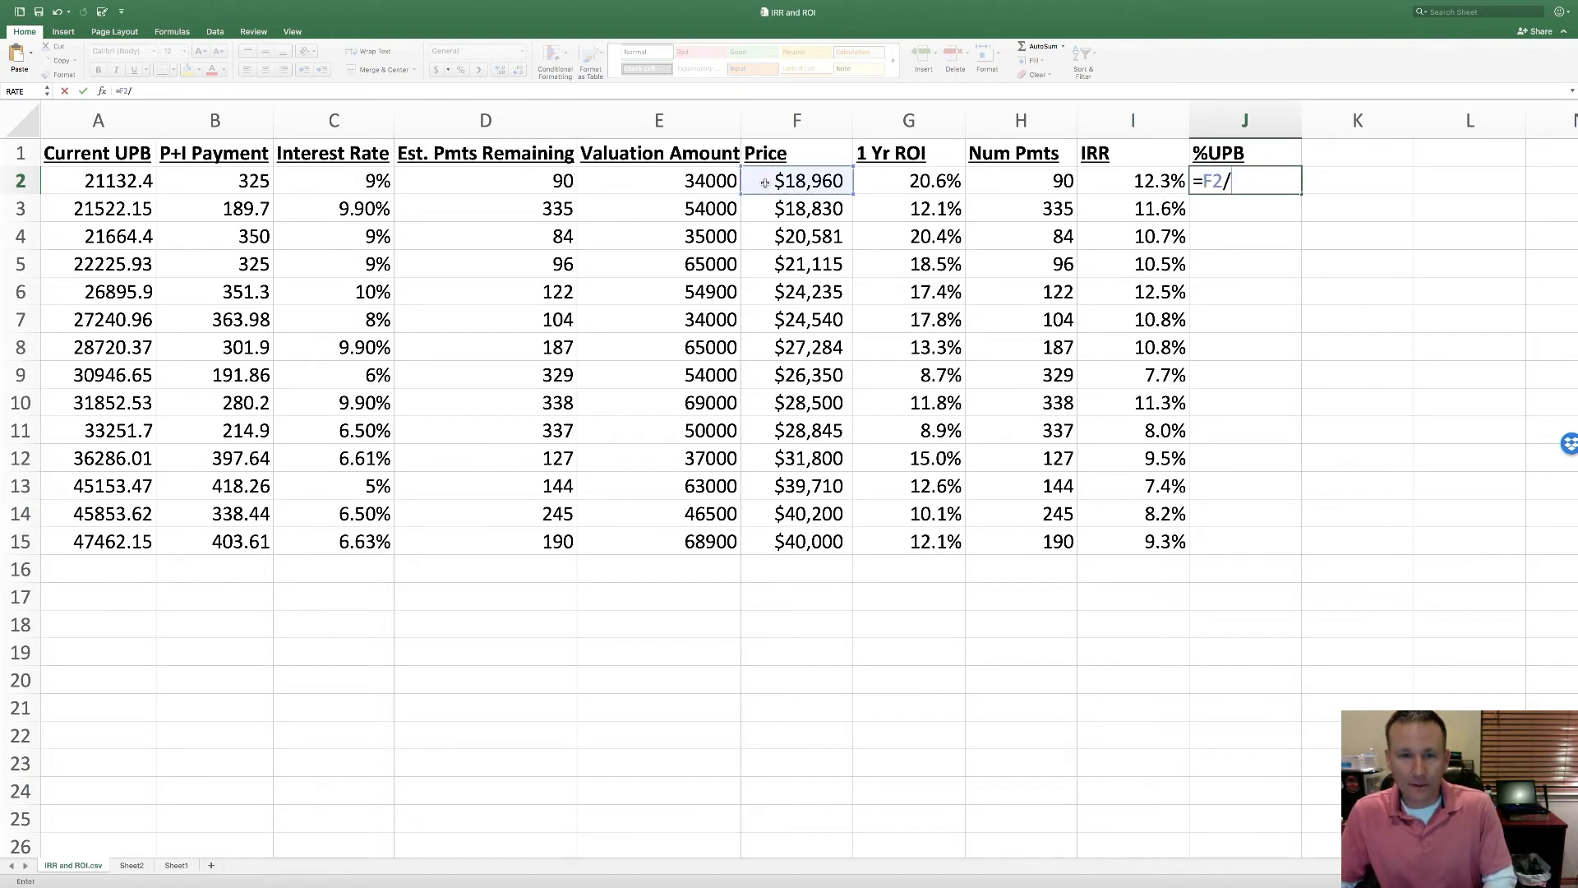
{"action": "left_click", "coordinate": [140, 180]}
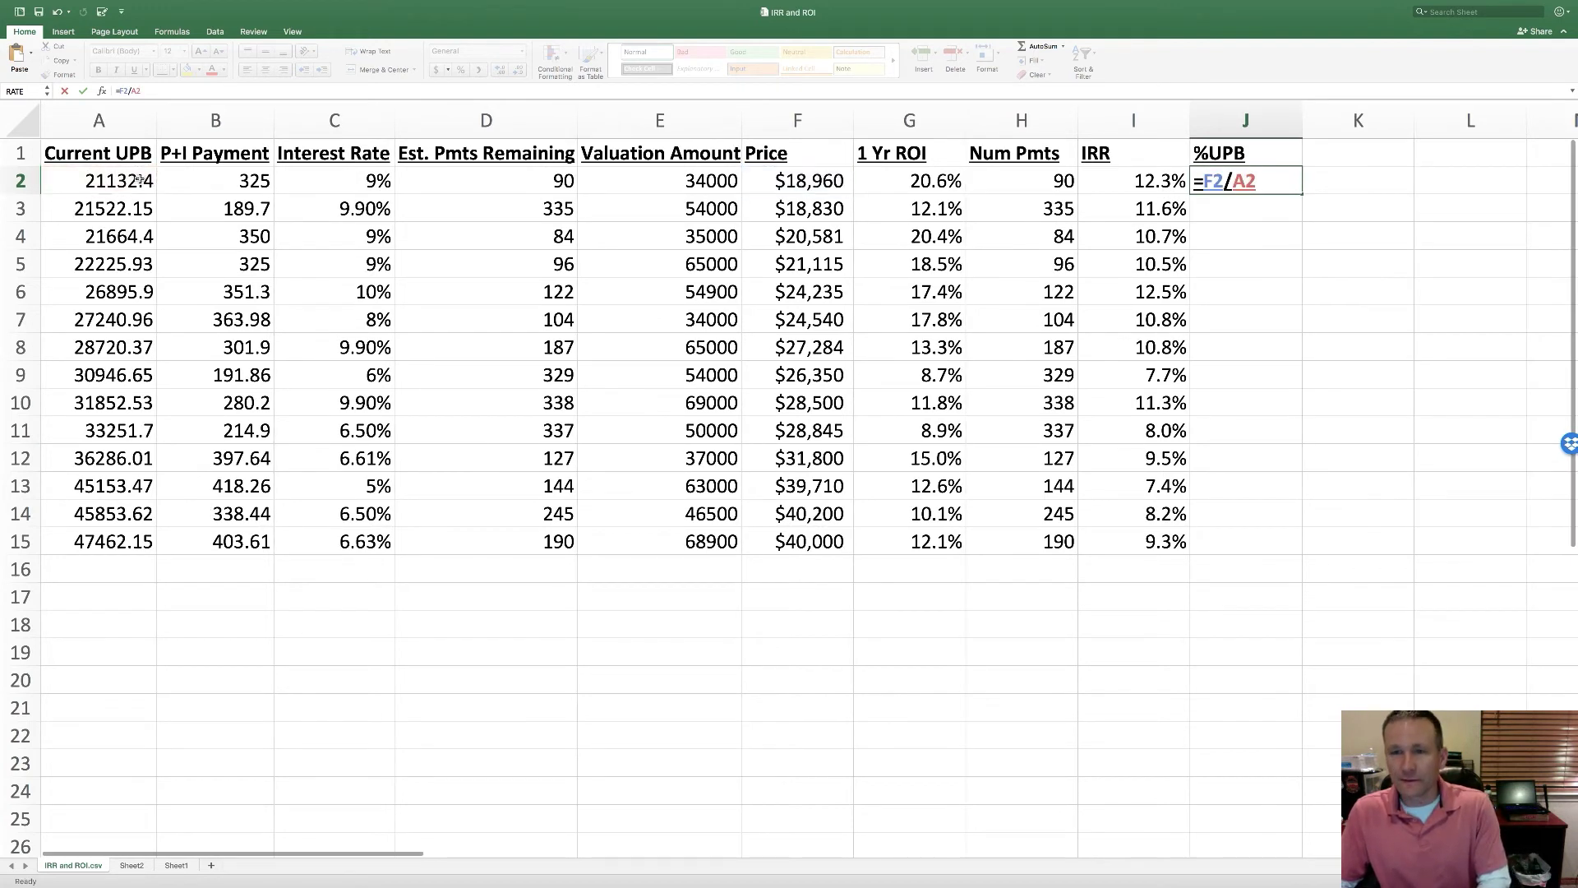
{"action": "key", "text": "Return"}
Format the %UPB result as a percentage and fill it down to J15
{"action": "left_click", "coordinate": [1224, 187]}
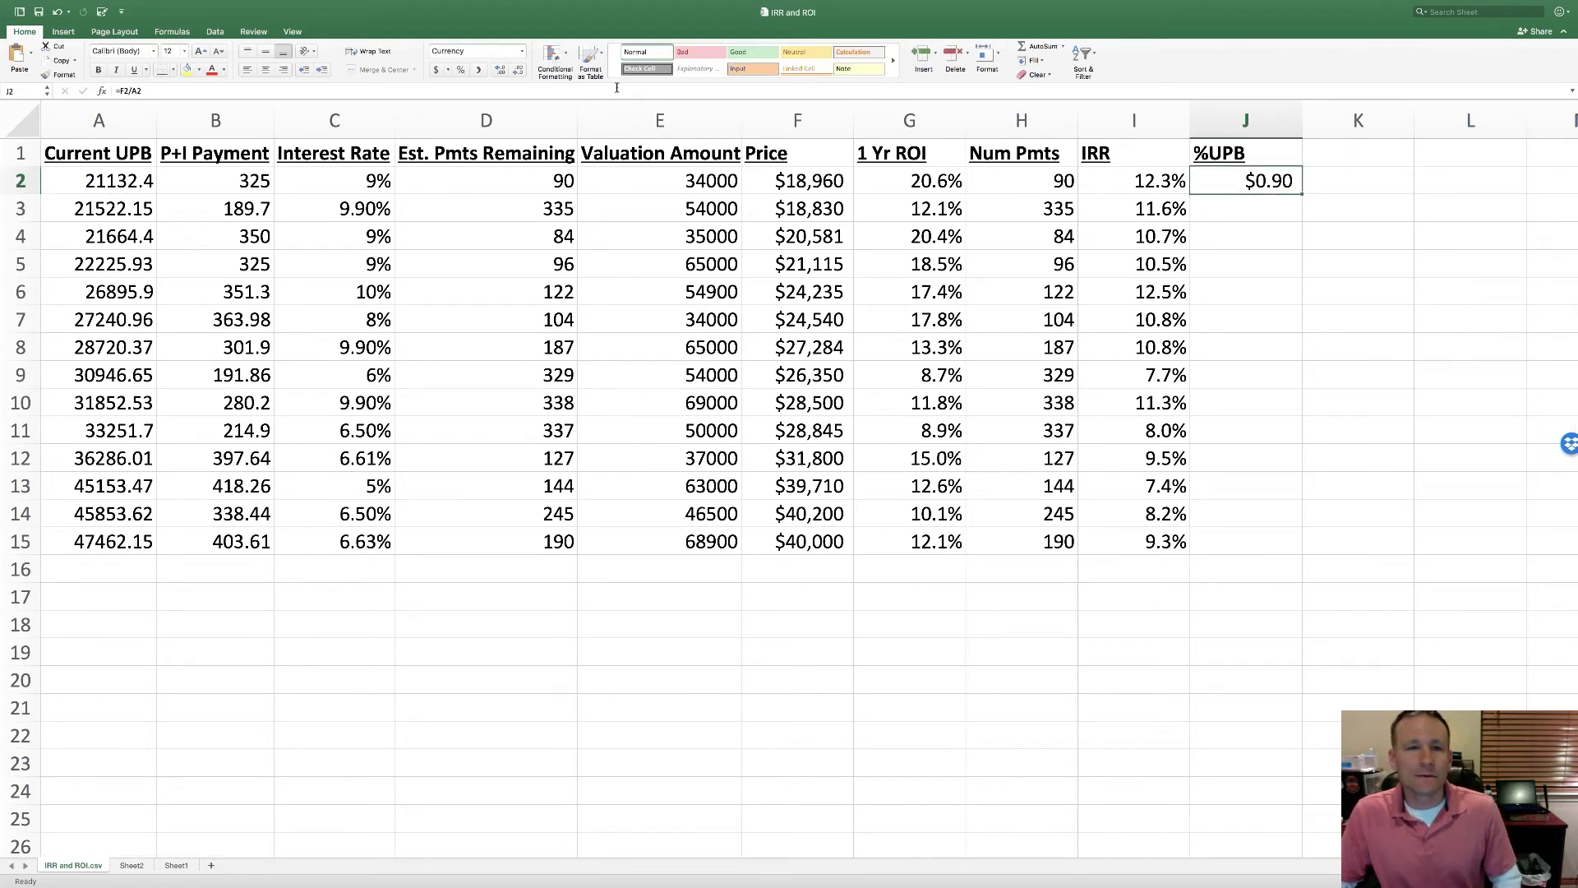
{"action": "left_click", "coordinate": [461, 69]}
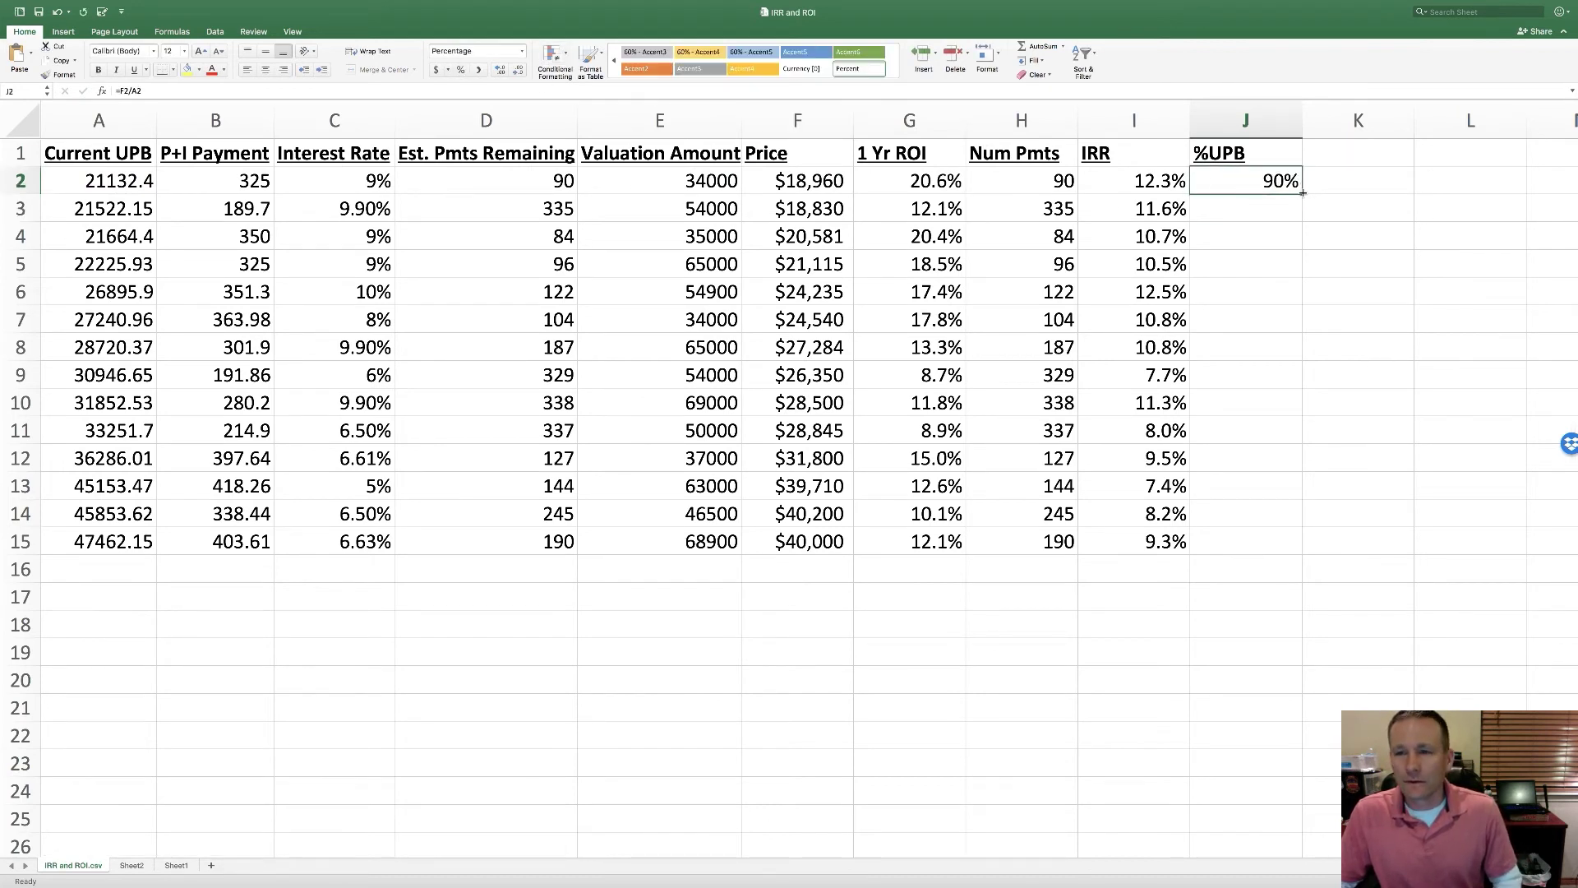
{"action": "left_click_drag", "start_coordinate": [1297, 231], "coordinate": [1250, 543]}
{"action": "left_click", "coordinate": [1325, 478]}
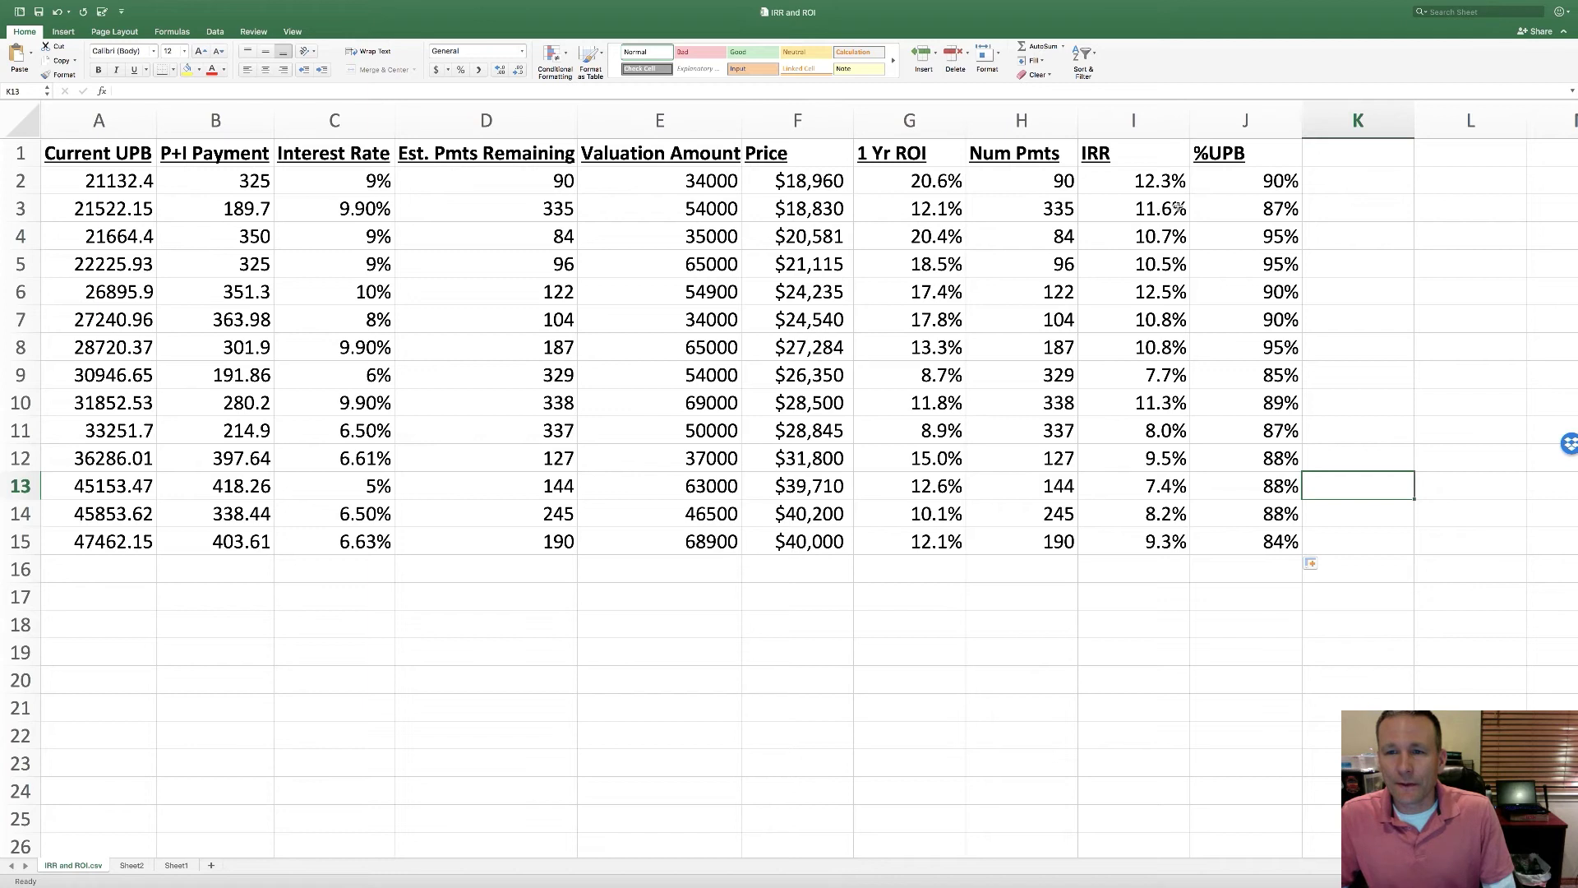
Add the heading '$Discount' in K1
{"action": "left_click", "coordinate": [1337, 161]}
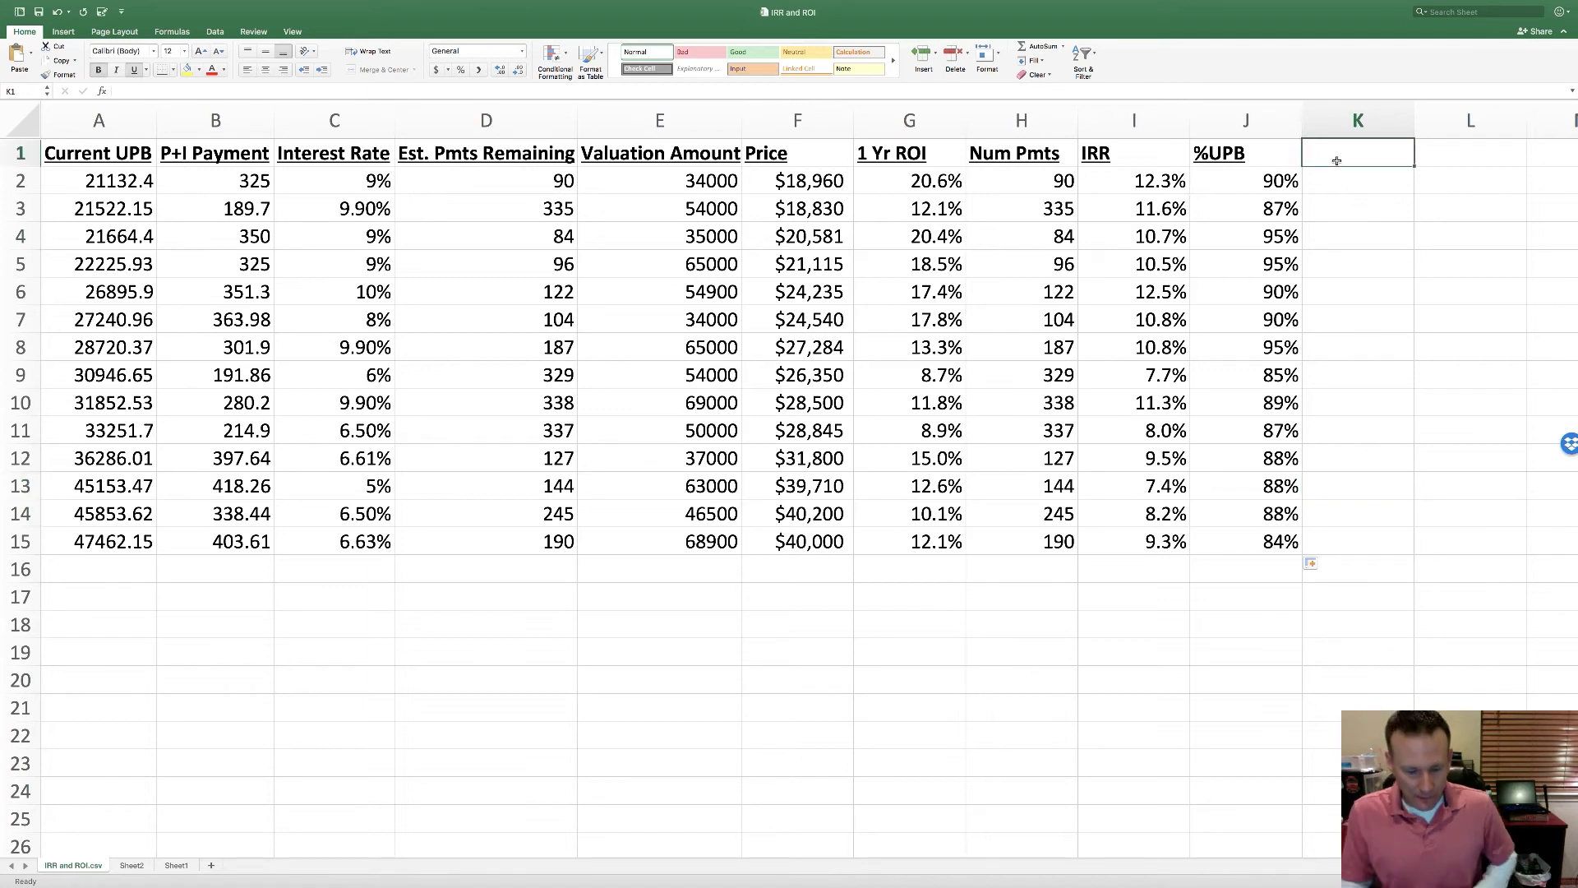
{"action": "type", "text": "$"}
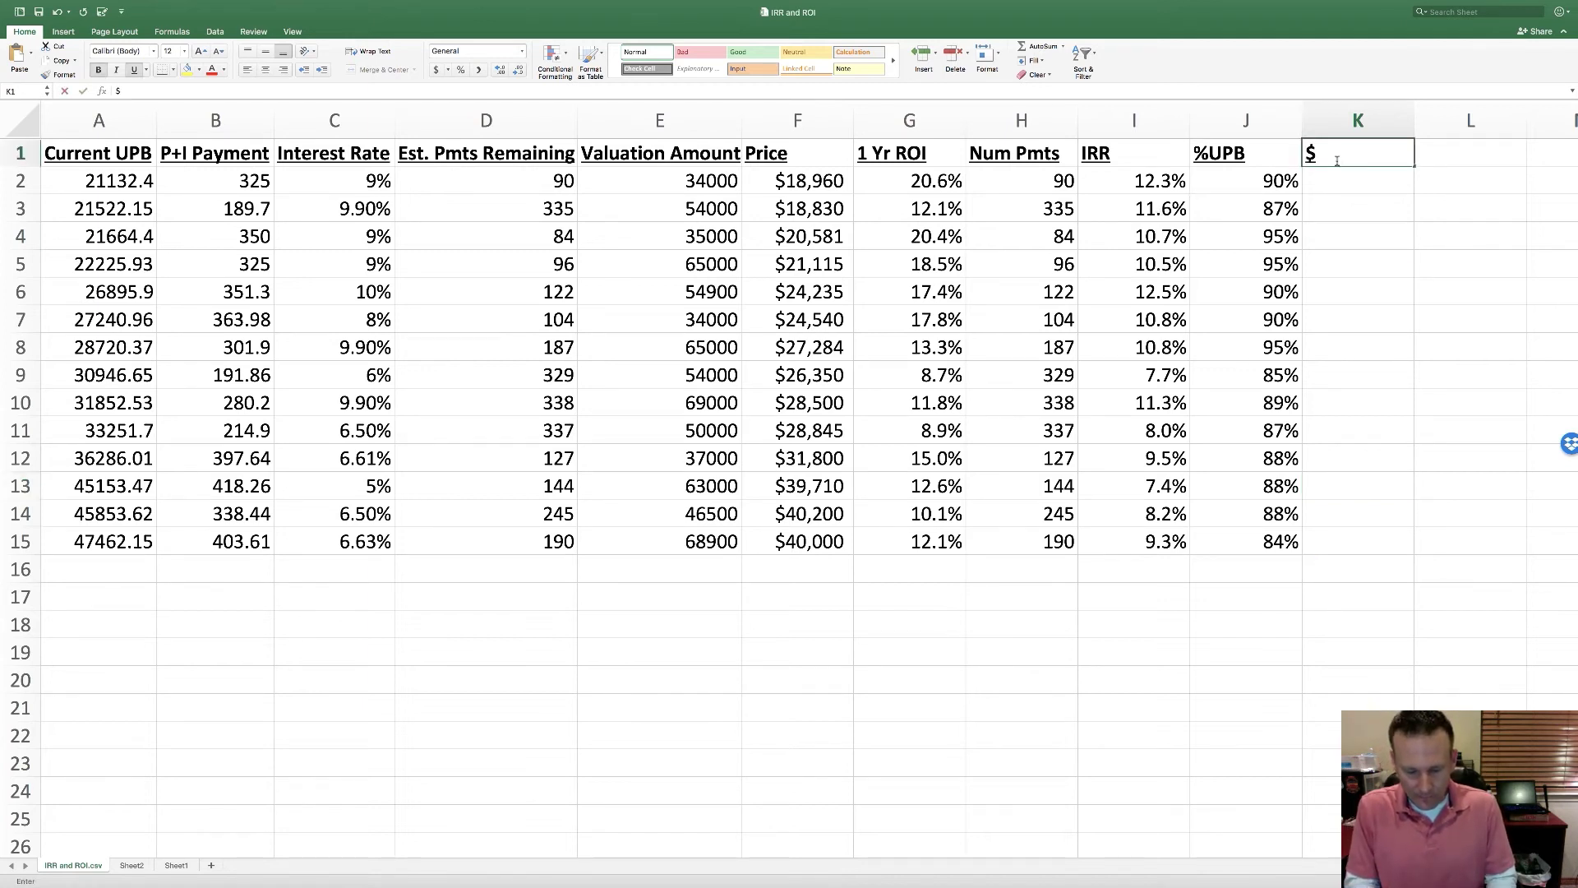
{"action": "type", "text": "Discon"}
{"action": "key", "text": "BackSpace"}
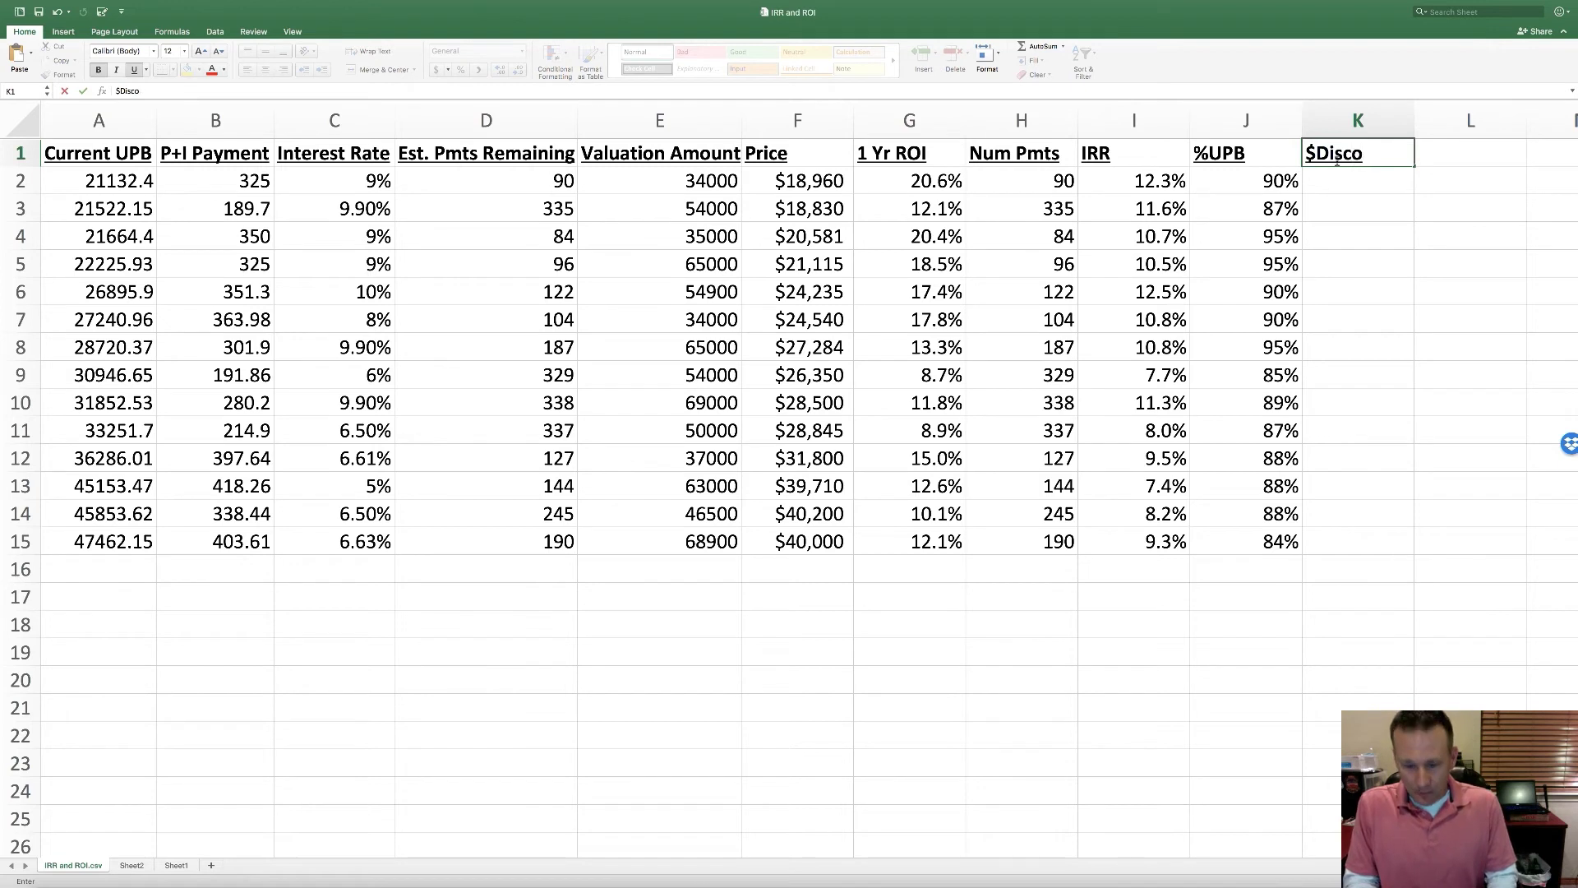
{"action": "type", "text": "unt"}
{"action": "key", "text": "Return"}
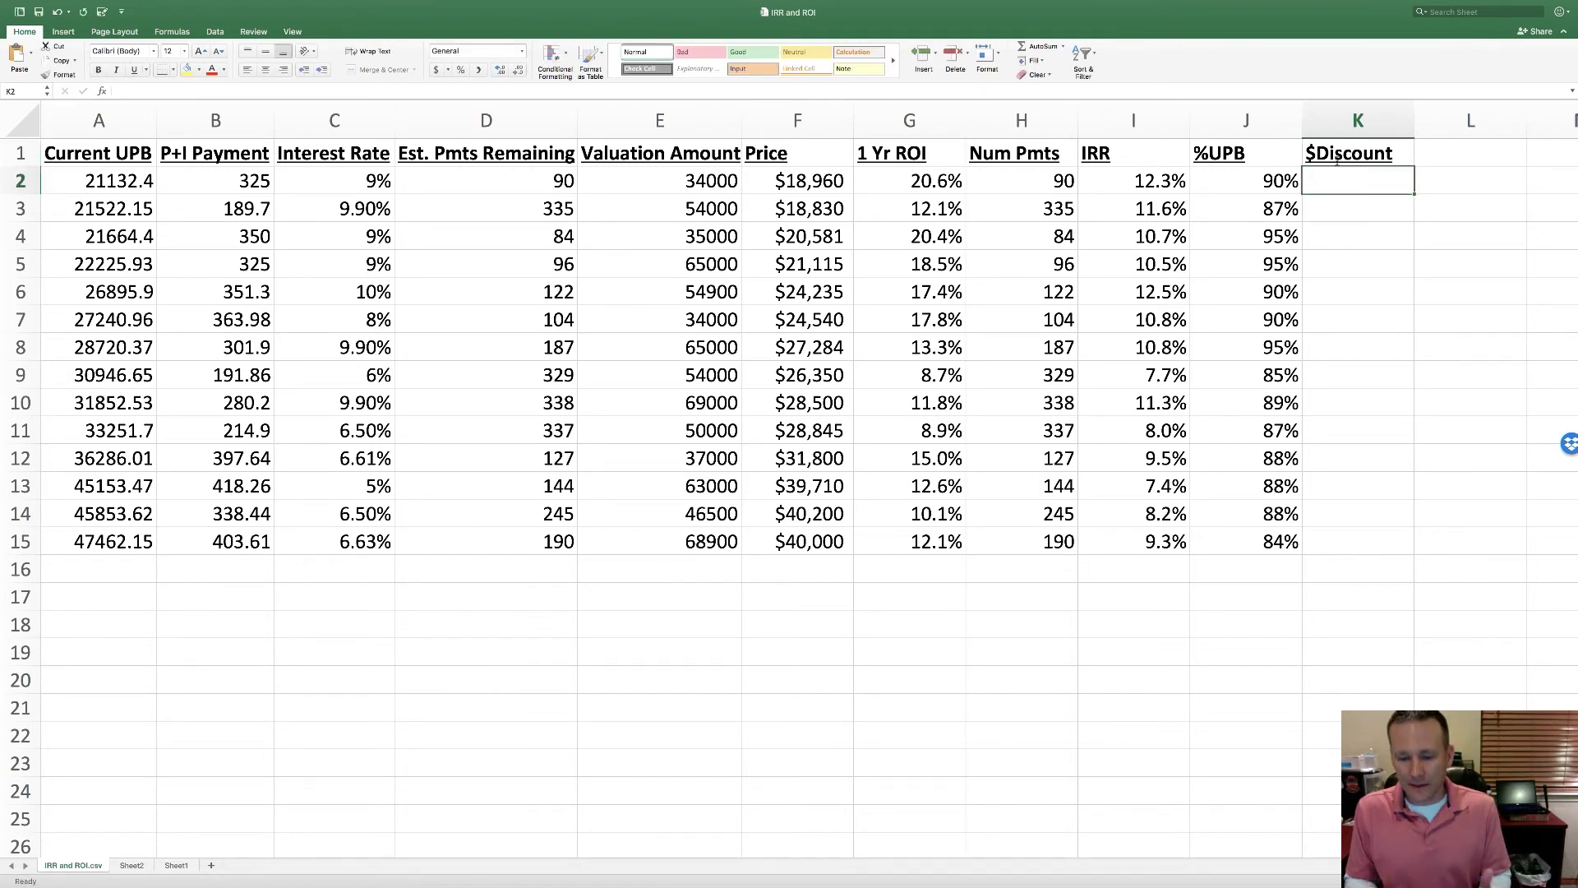
Enter =A2-F2 in K2 and fill it down to K15
{"action": "type", "text": "="}
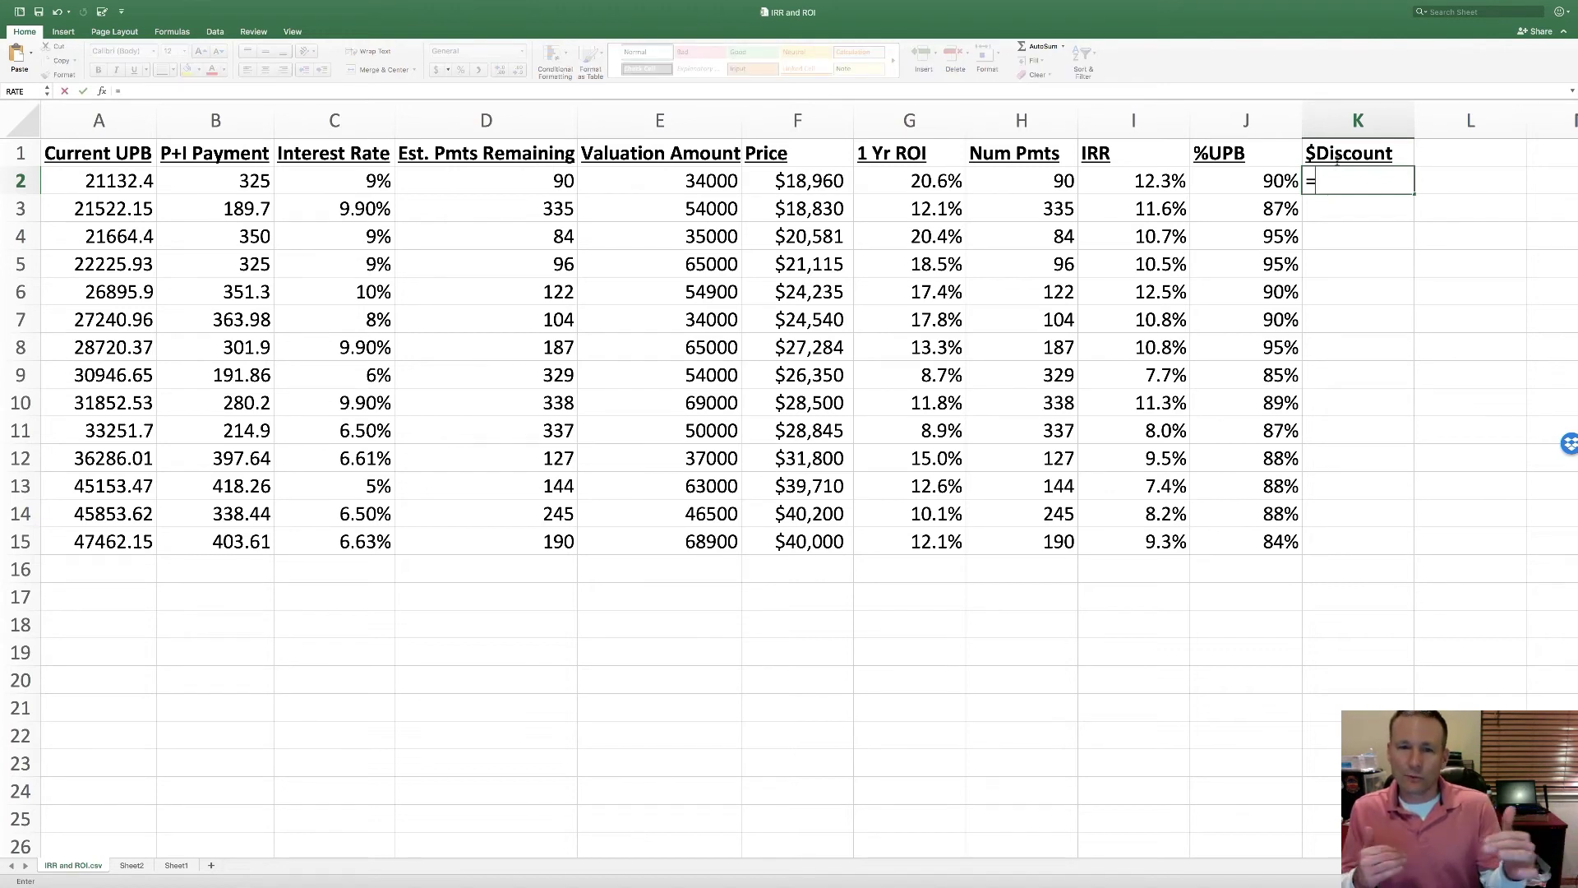
{"action": "left_click", "coordinate": [111, 181]}
{"action": "type", "text": "-"}
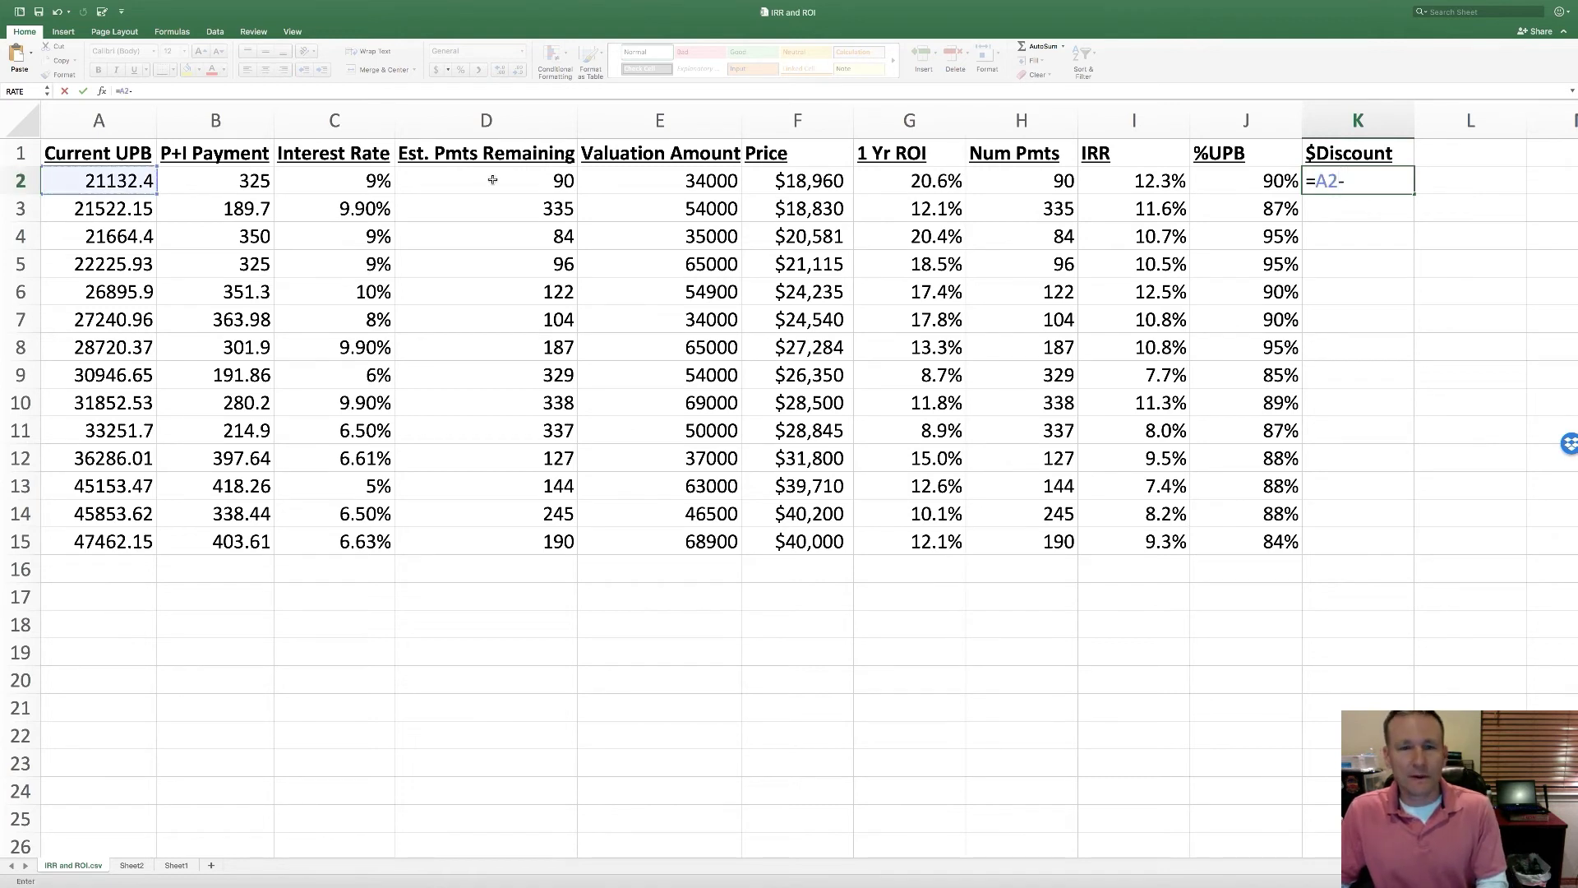
{"action": "left_click", "coordinate": [814, 180]}
{"action": "key", "text": "Return"}
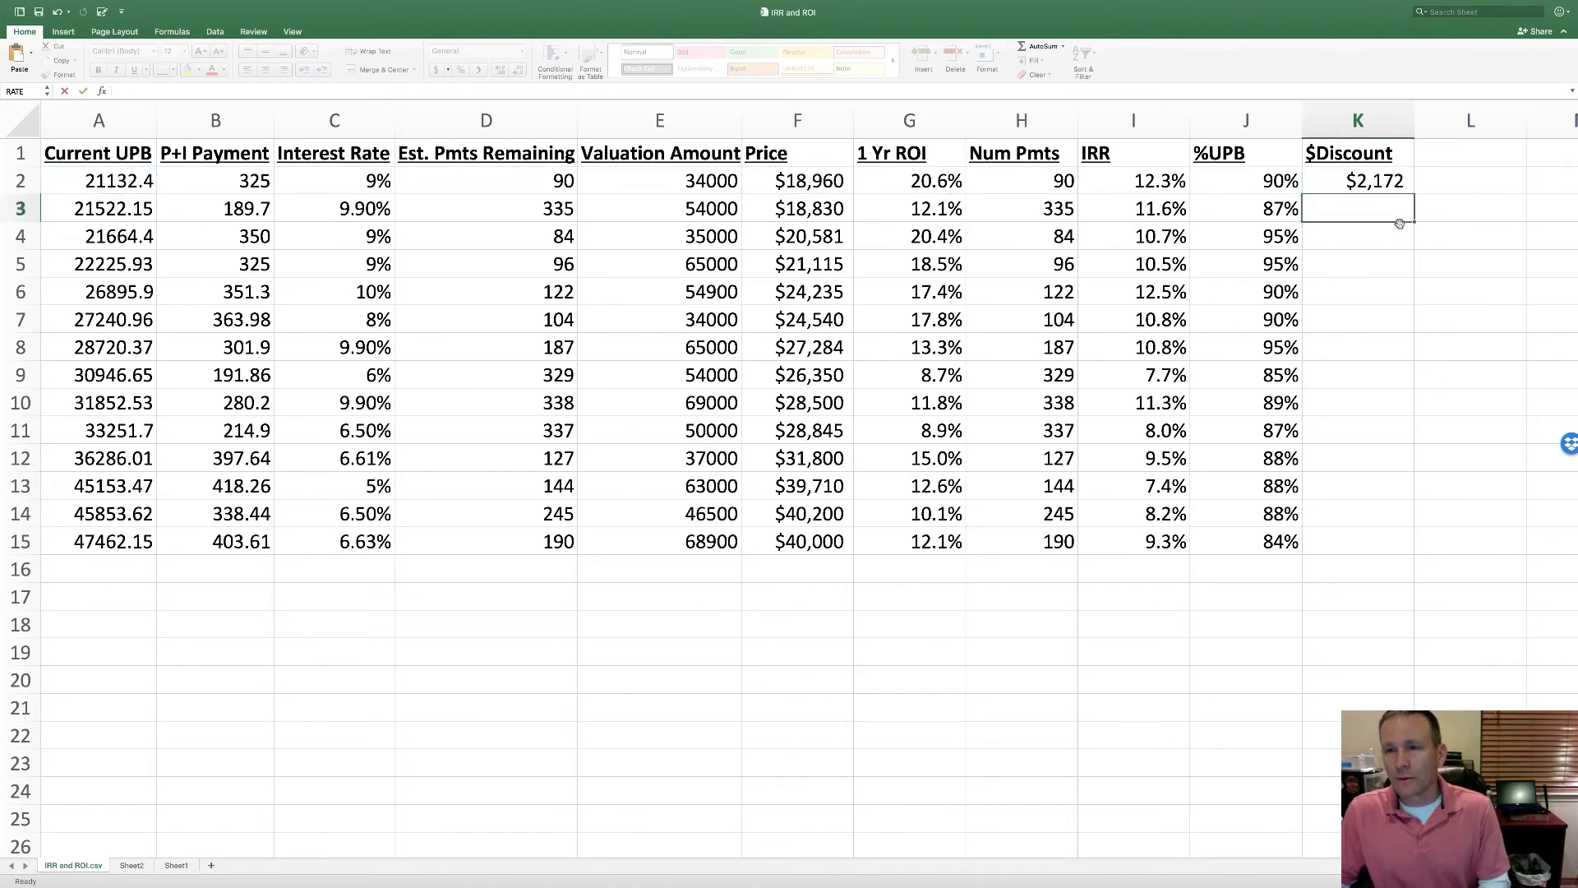
{"action": "left_click", "coordinate": [1381, 182]}
{"action": "left_click_drag", "start_coordinate": [1414, 194], "coordinate": [1371, 545]}
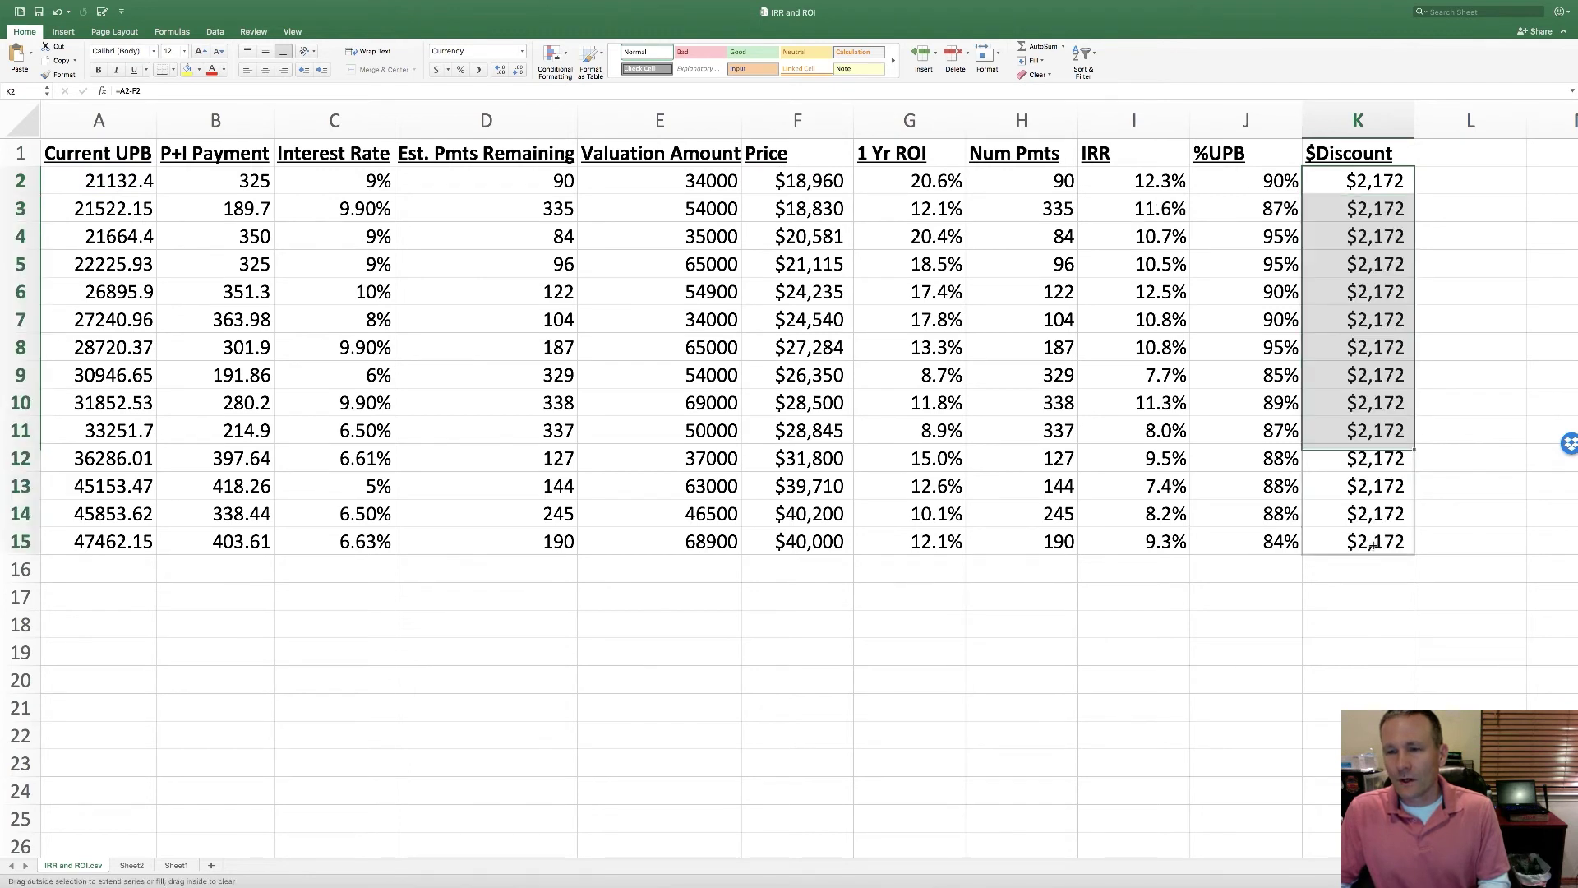
{"action": "left_click", "coordinate": [1459, 280]}
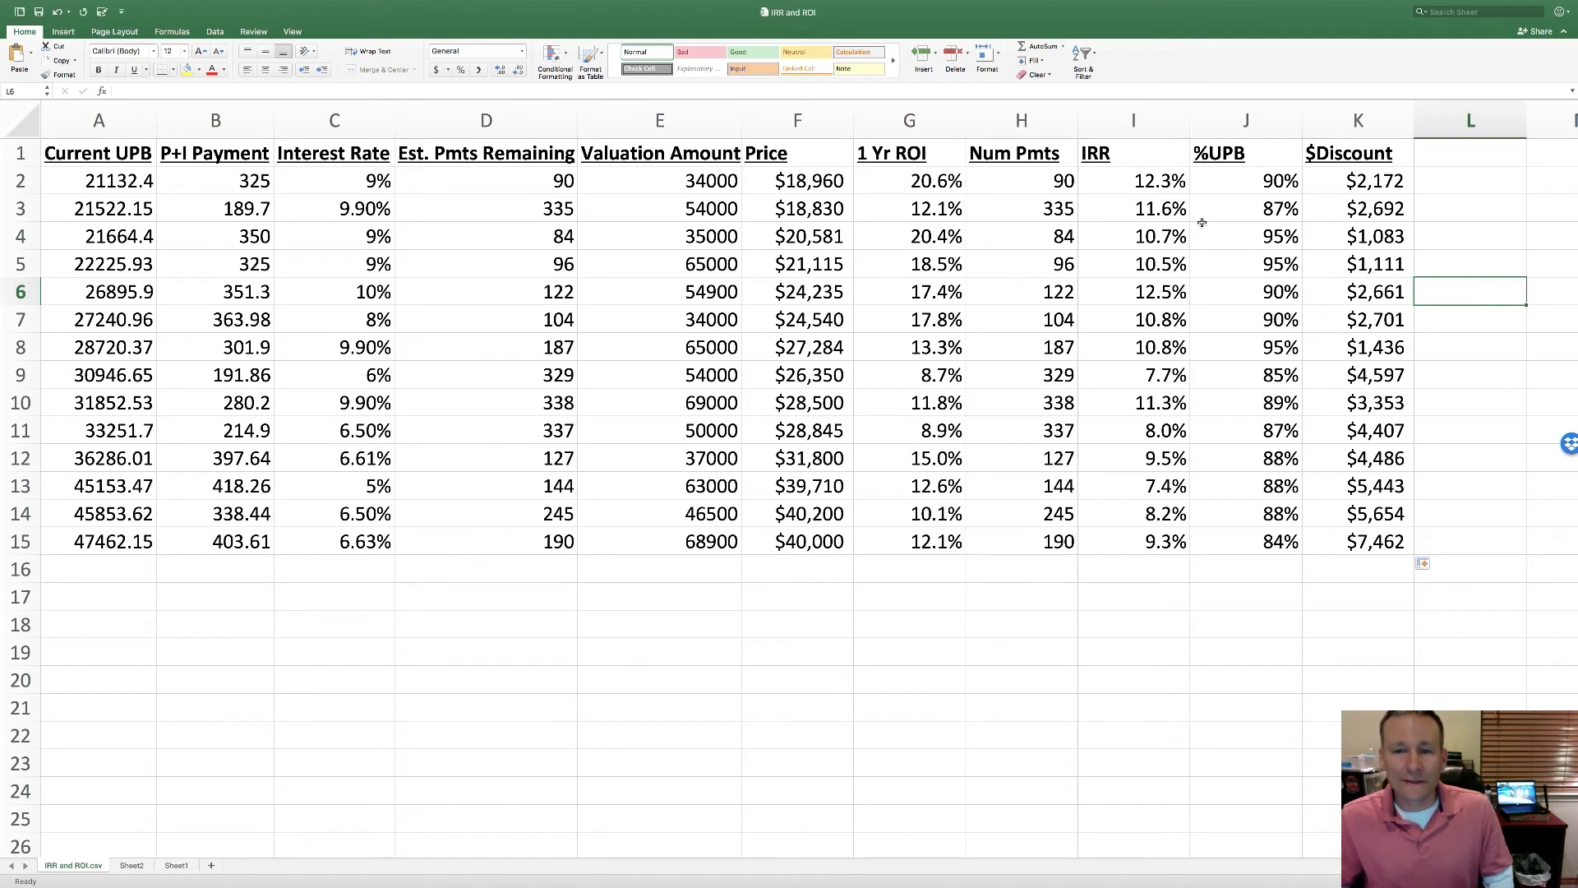
{"action": "left_click", "coordinate": [1004, 402]}
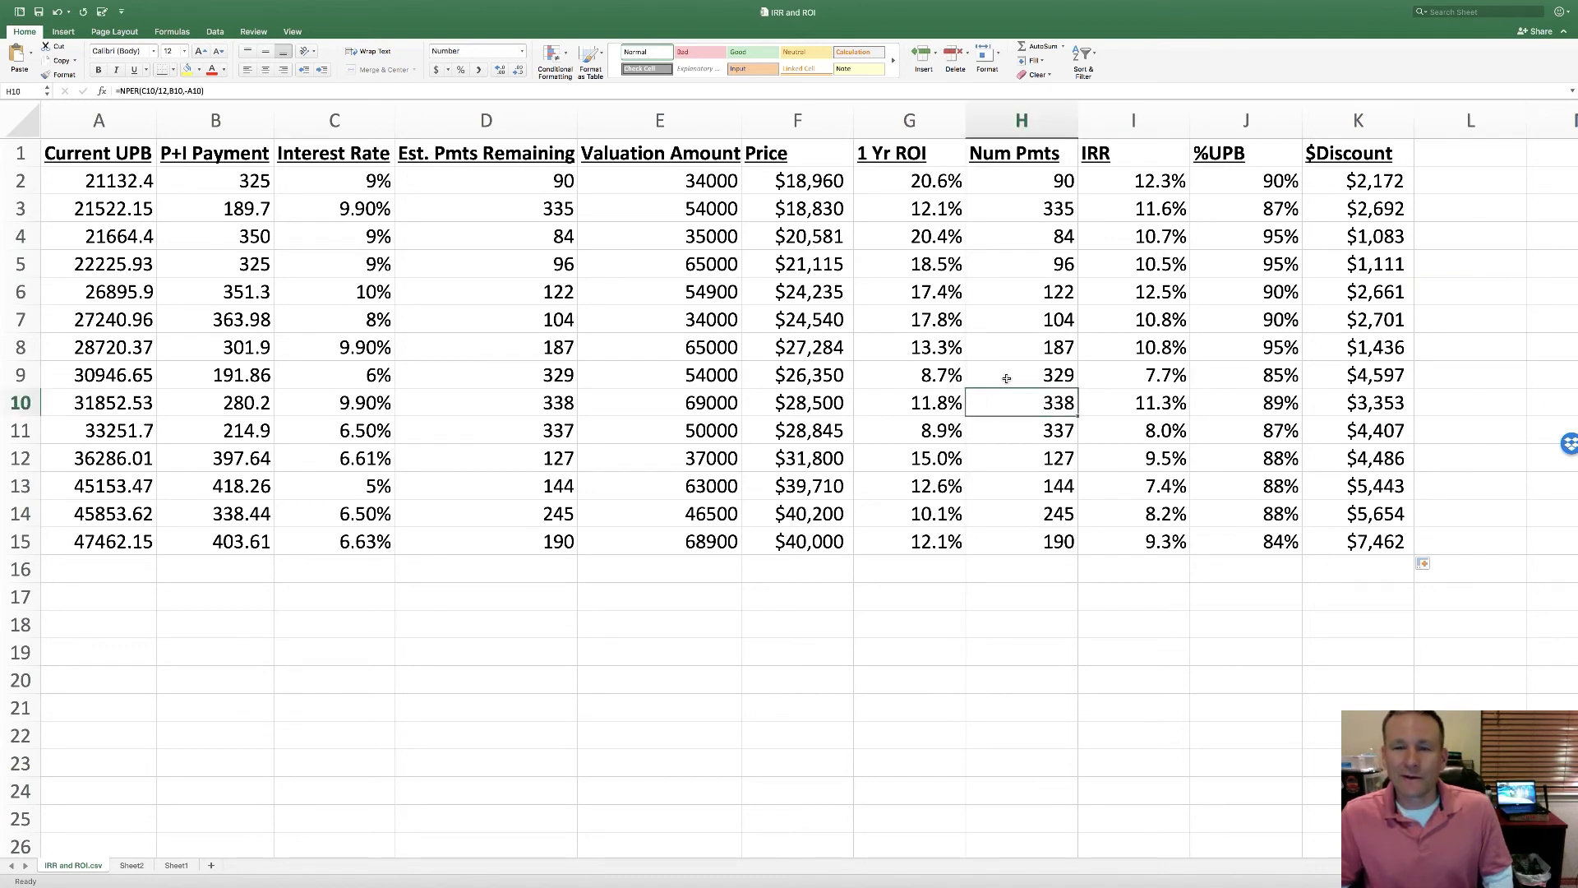
{"action": "left_click", "coordinate": [1007, 374]}
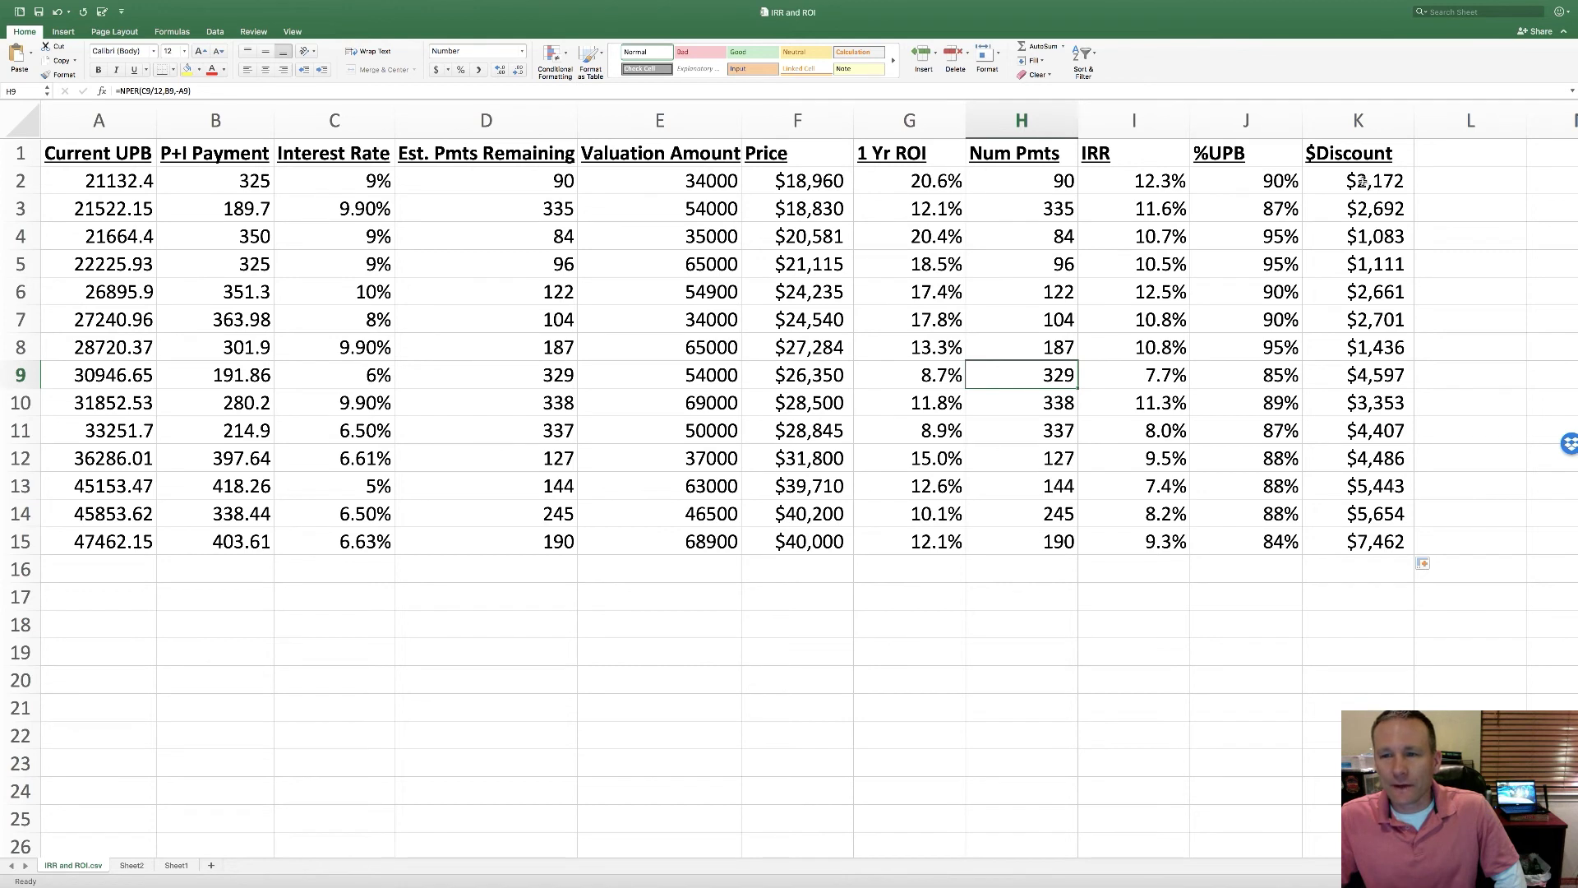
{"action": "left_click_drag", "start_coordinate": [1362, 181], "coordinate": [935, 338]}
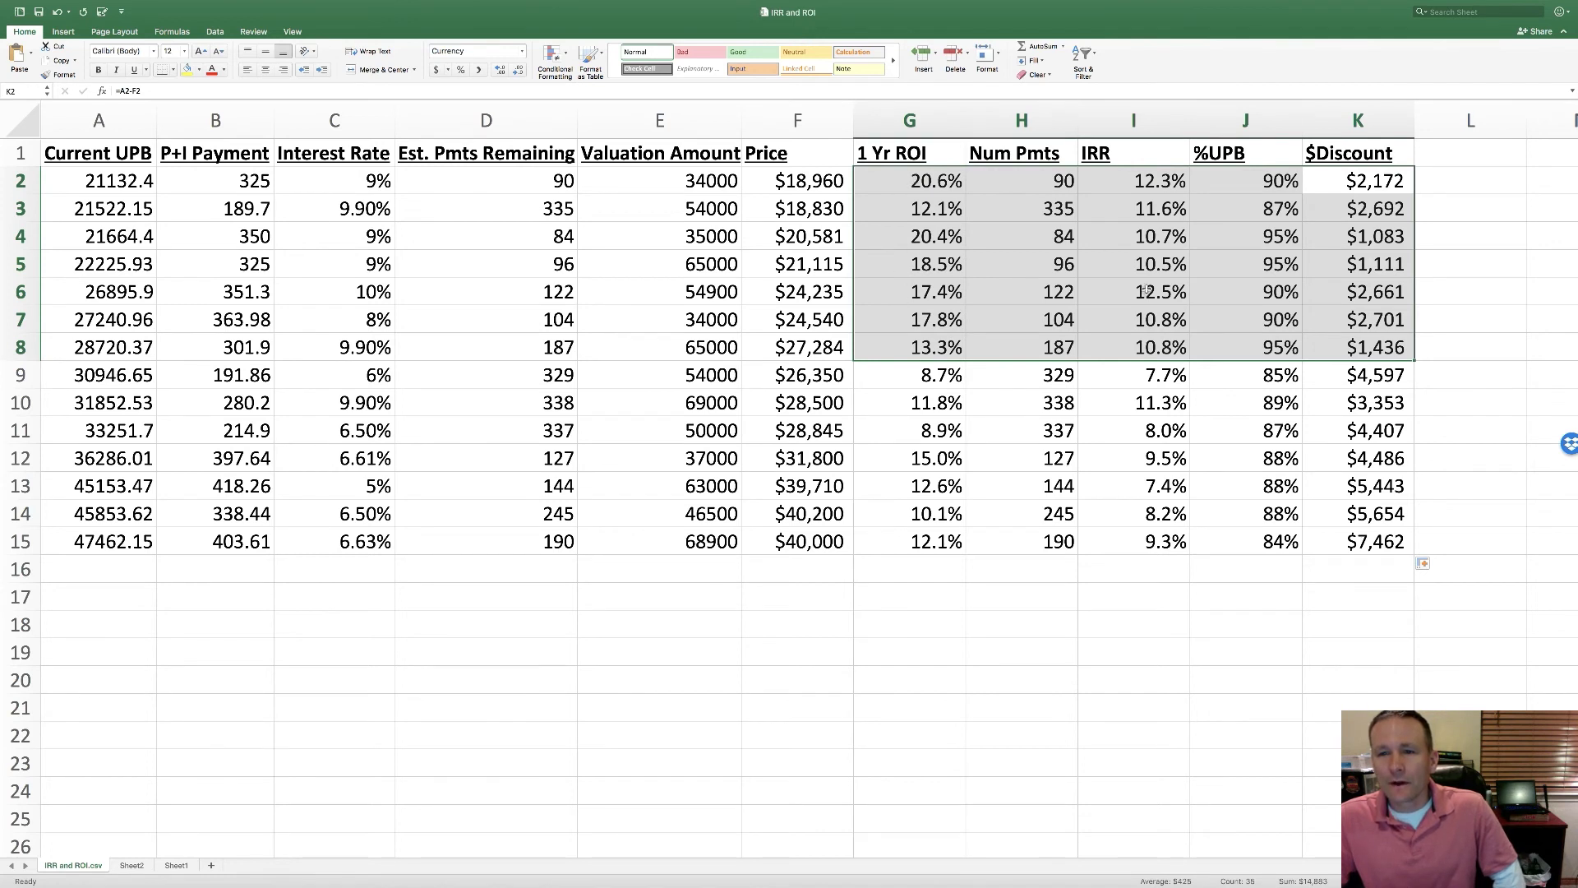
{"action": "left_click", "coordinate": [1371, 296]}
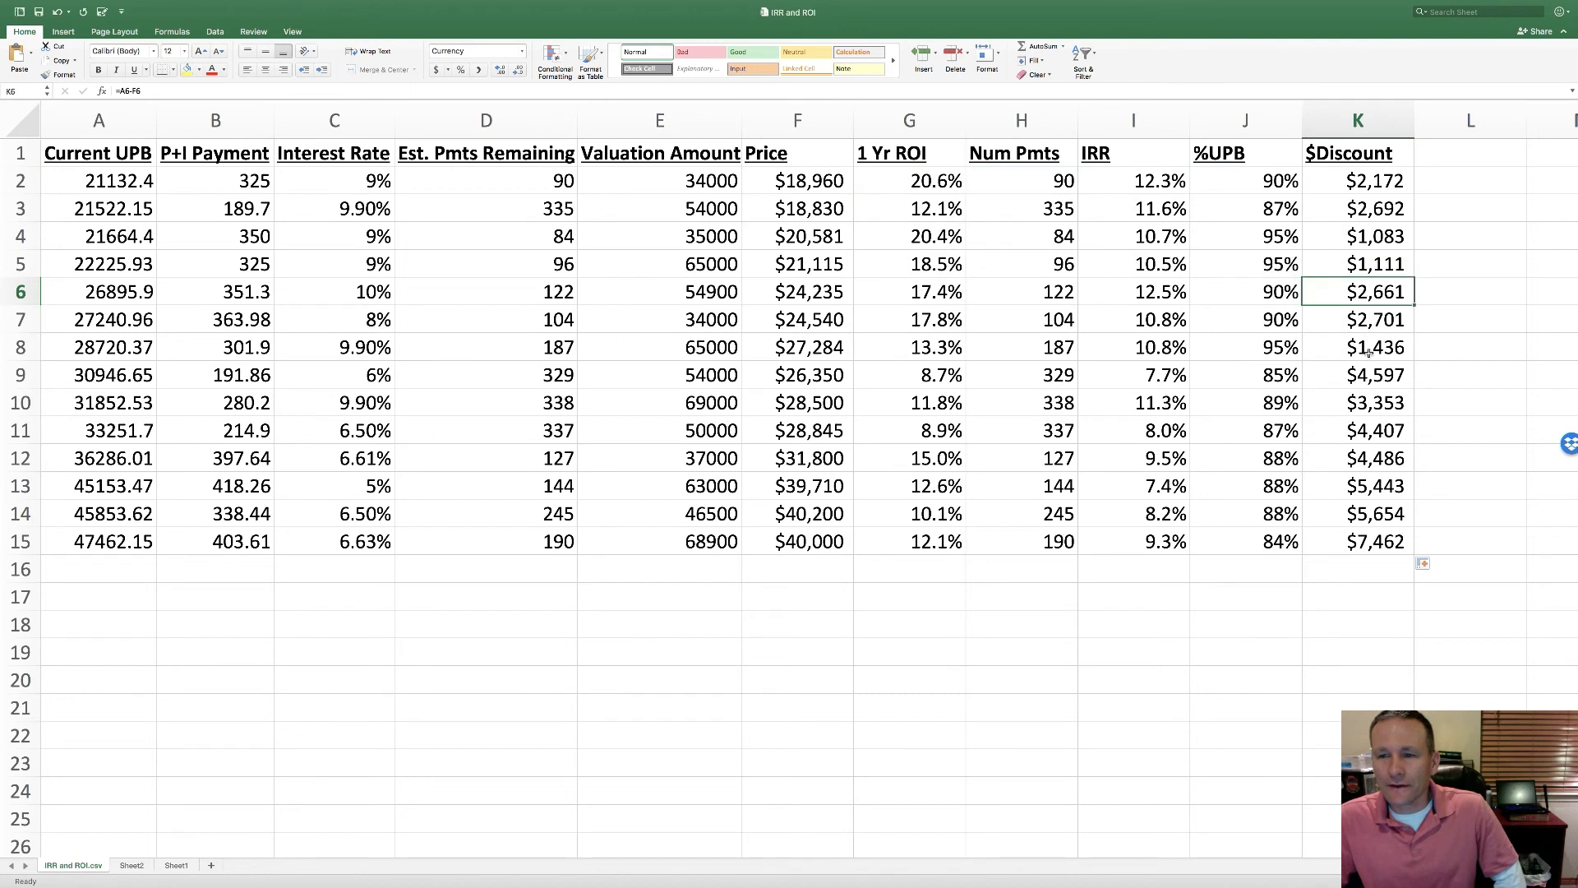
{"action": "left_click_drag", "start_coordinate": [1372, 347], "coordinate": [1360, 191]}
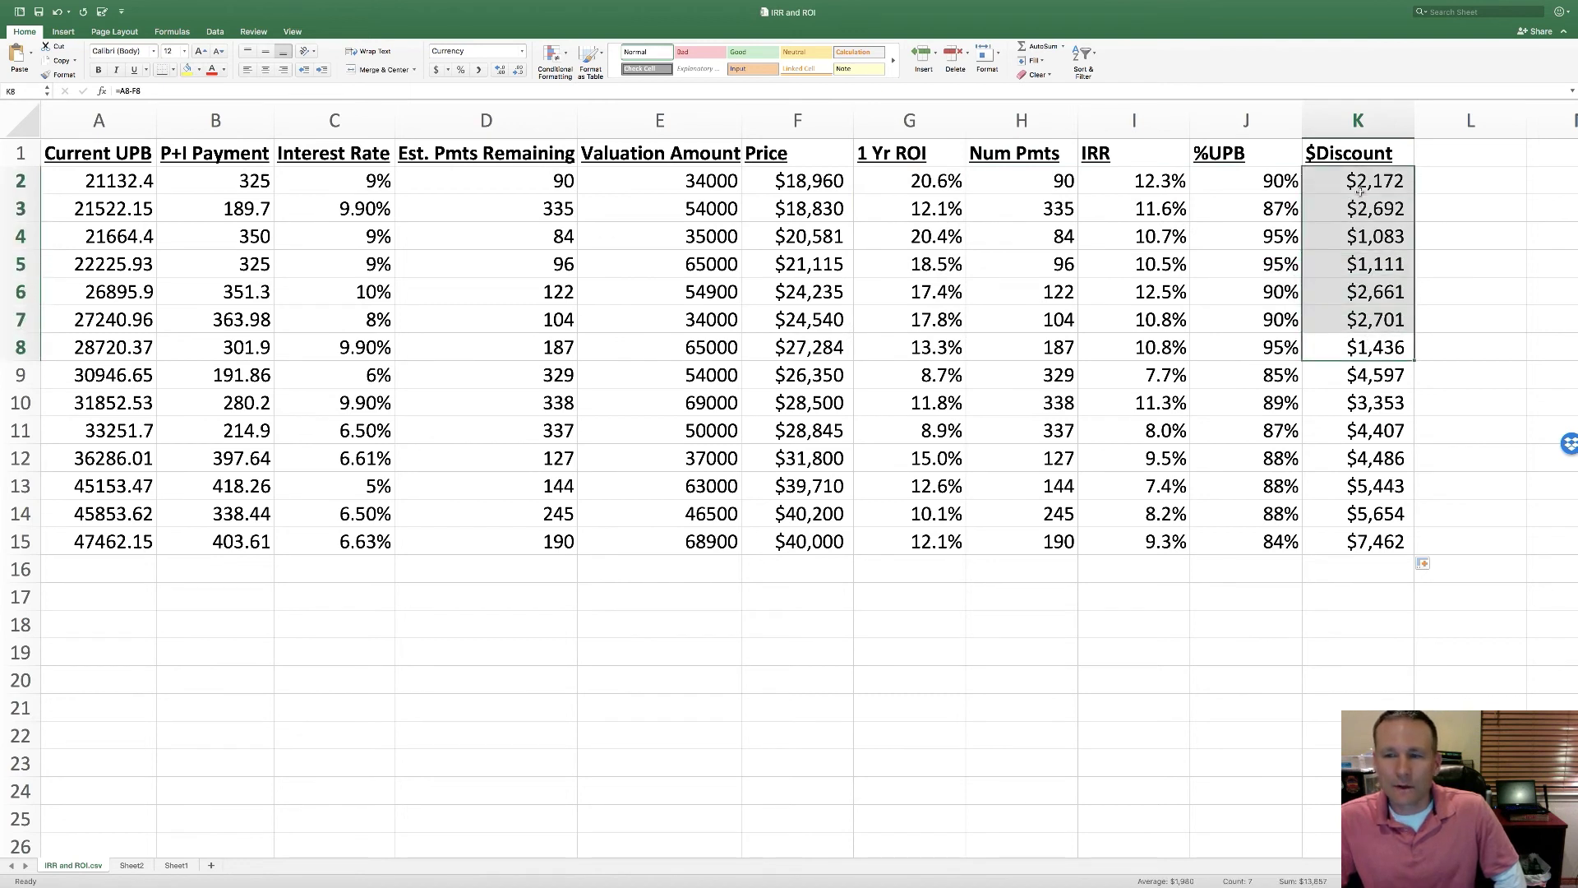
{"action": "left_click", "coordinate": [1439, 228]}
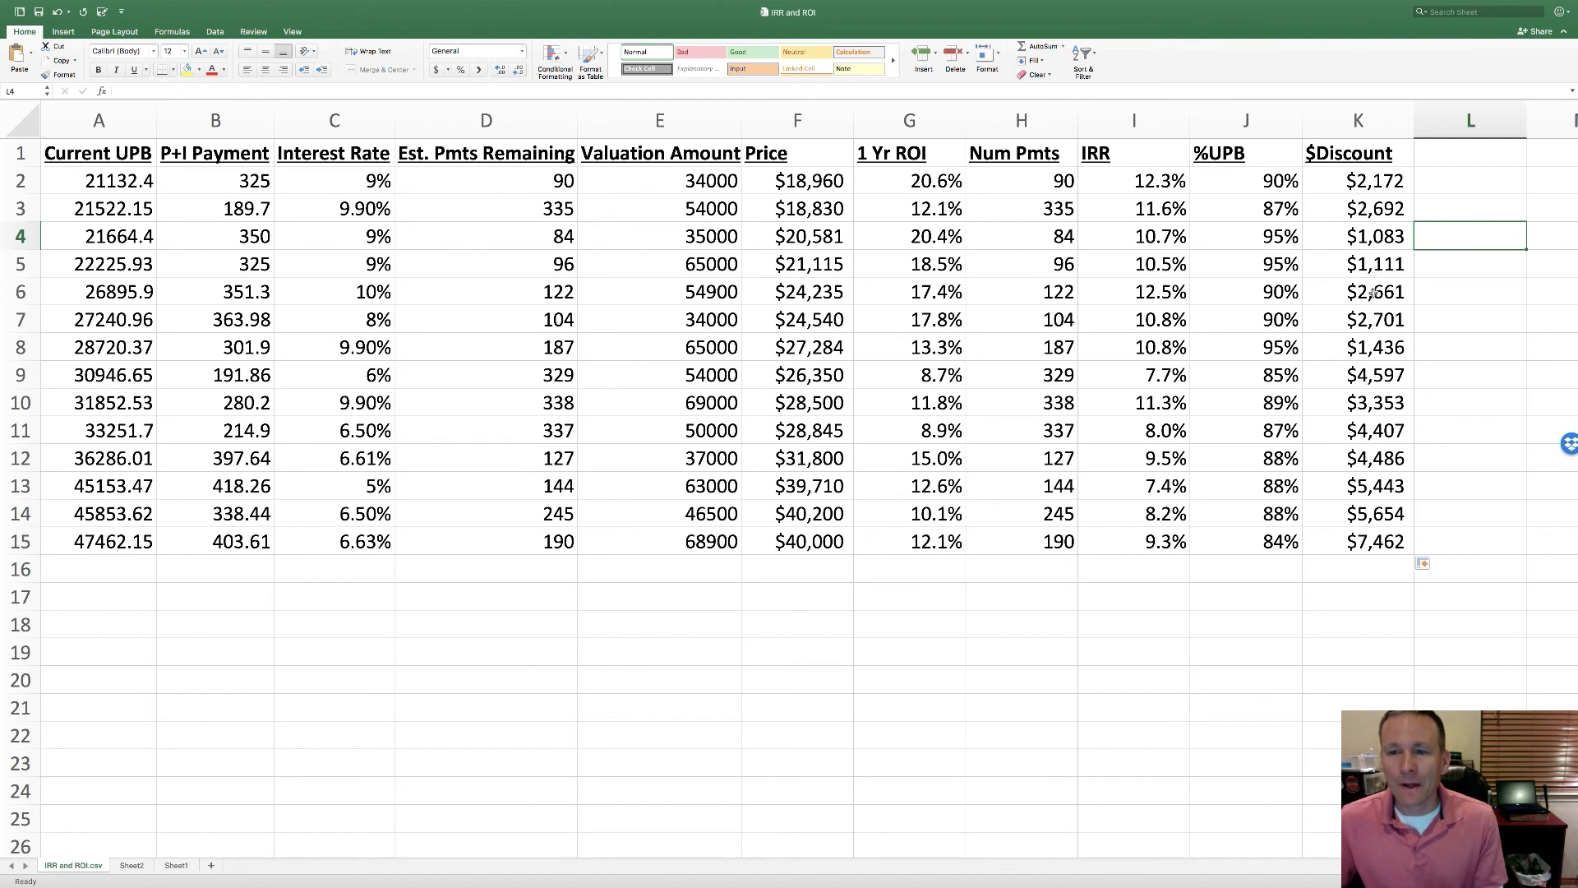
{"action": "left_click_drag", "start_coordinate": [1366, 539], "coordinate": [960, 381]}
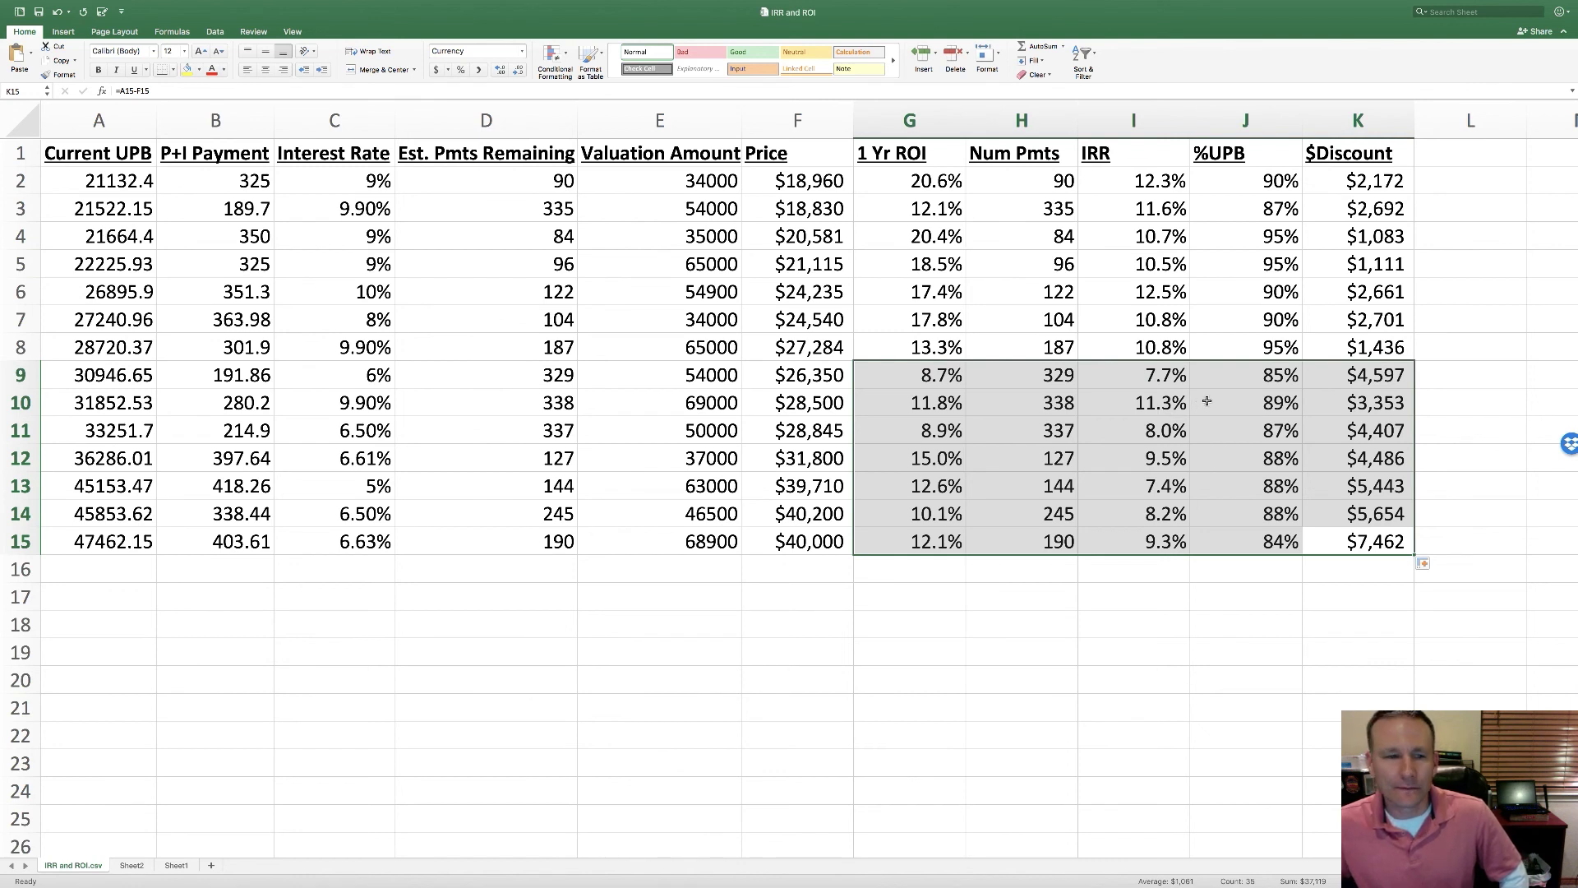
{"action": "left_click", "coordinate": [1446, 385]}
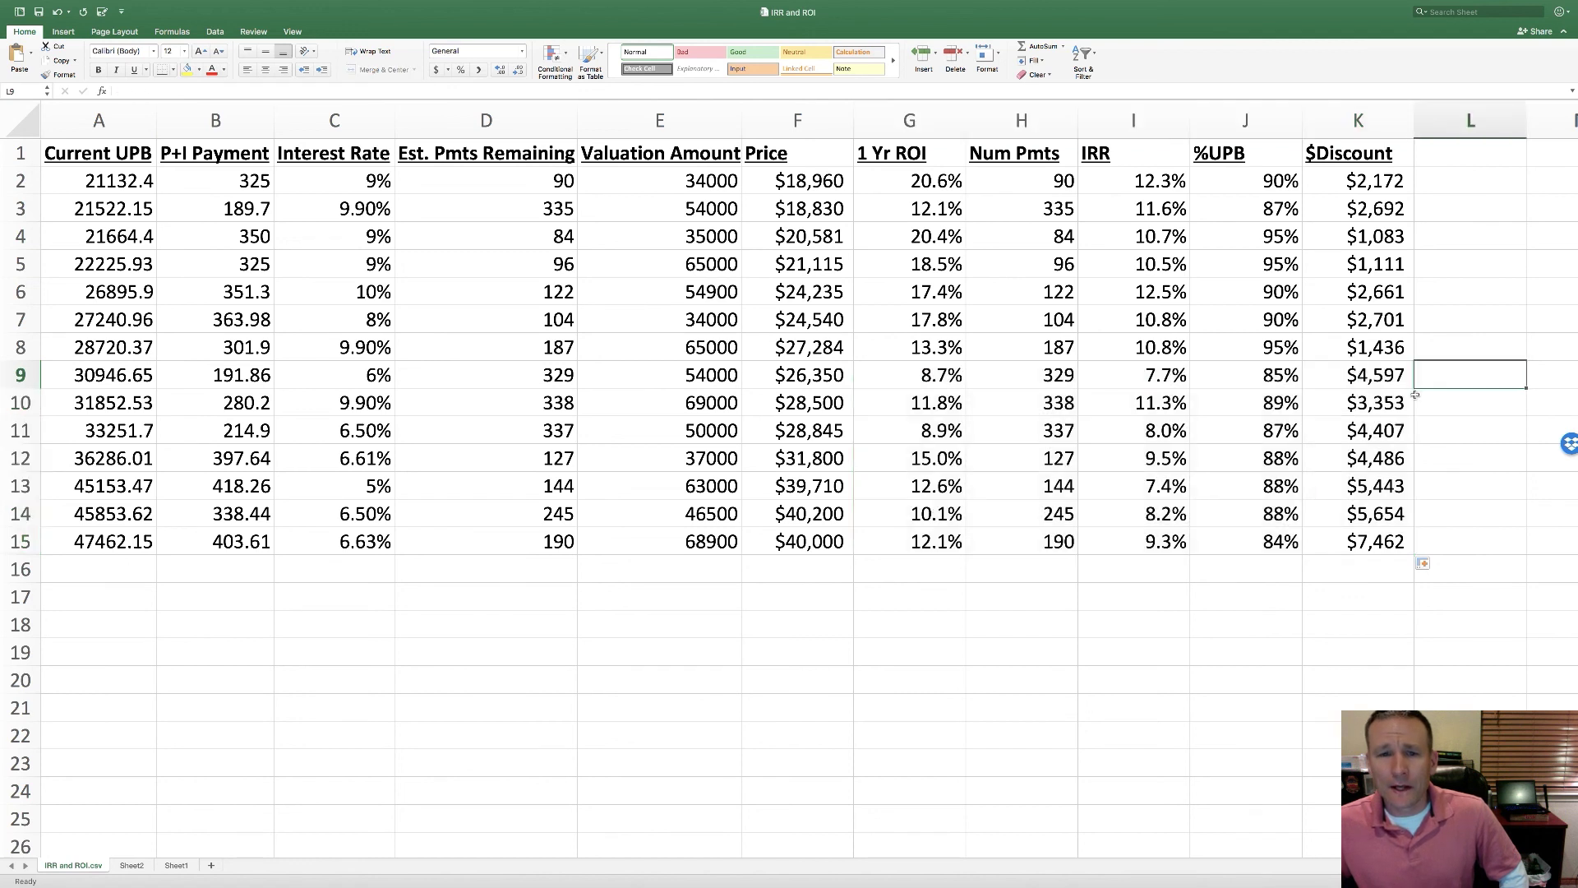